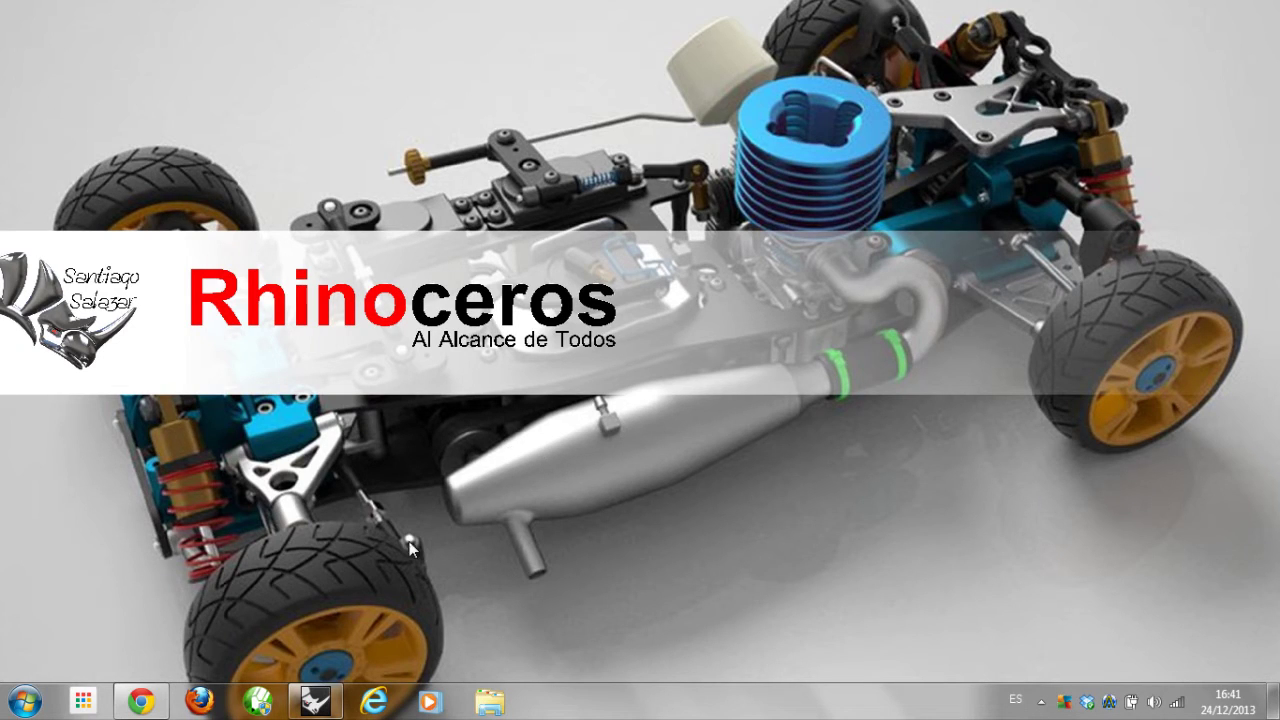
# Switch to Rhinoceros and maximize the Perspective viewport
pyautogui.click(315, 702)
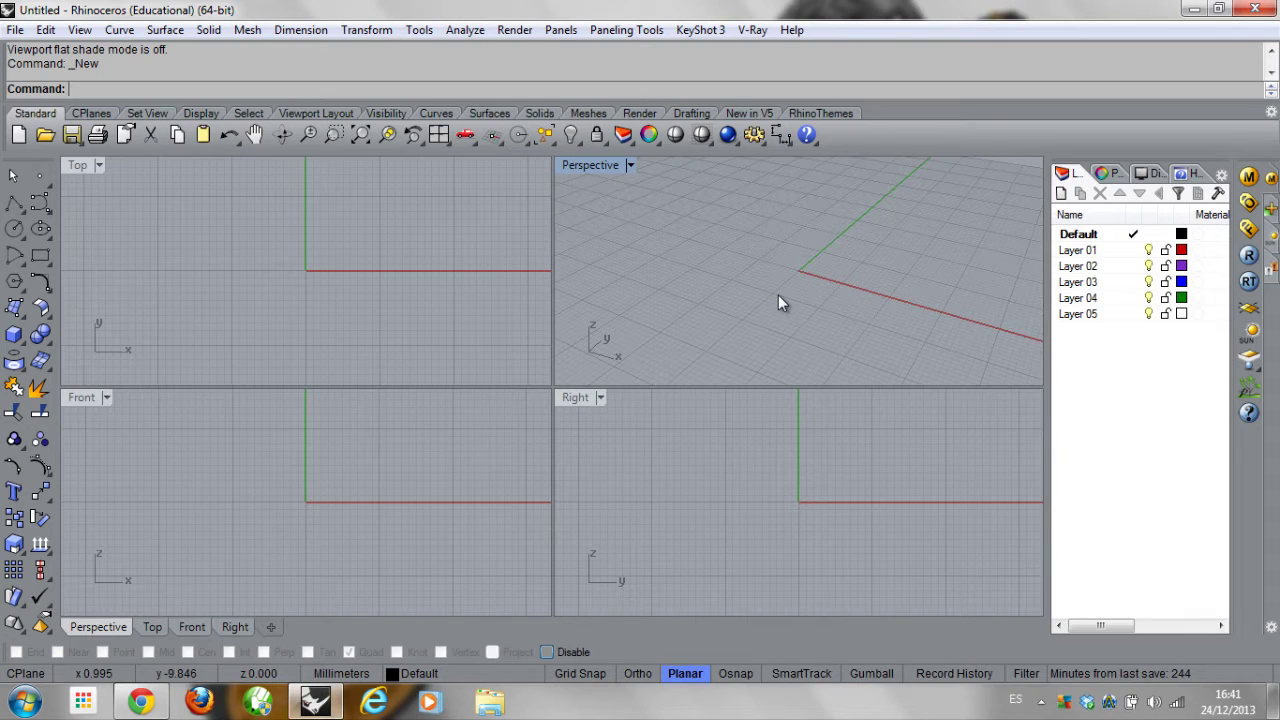
pyautogui.moveTo(851, 320); pyautogui.dragTo(888, 321, button='right')
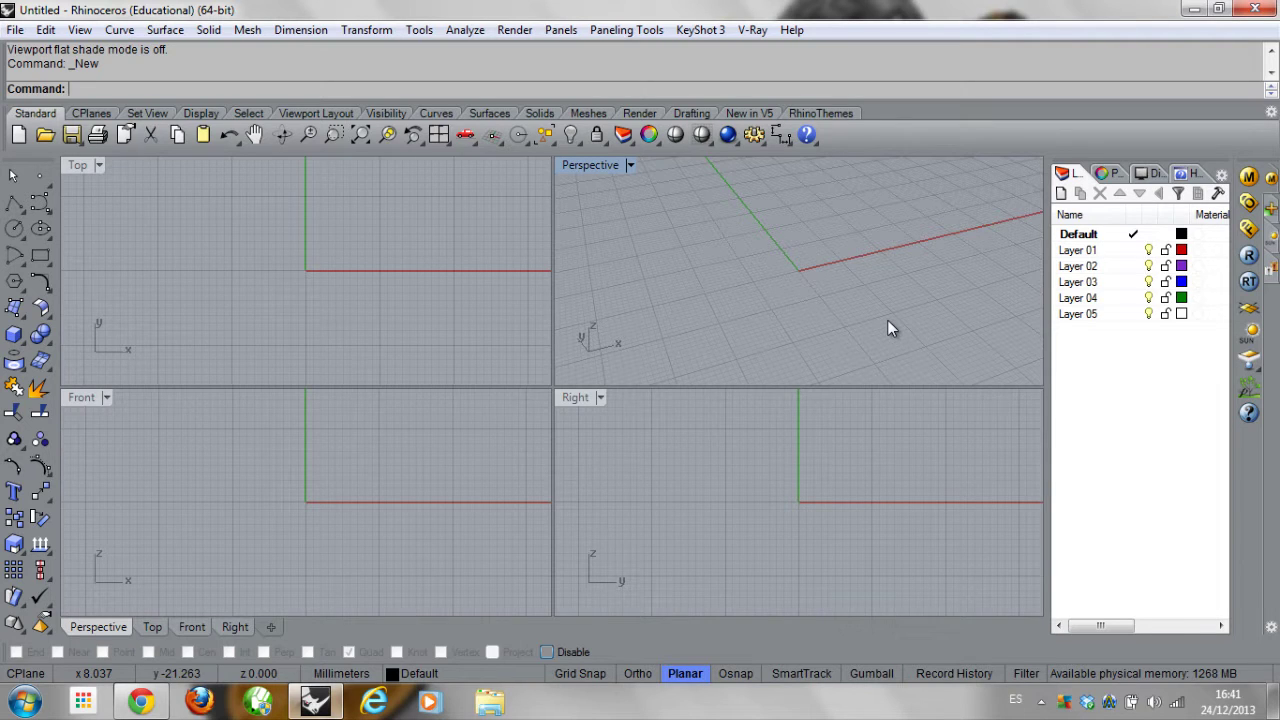
pyautogui.doubleClick(588, 168)
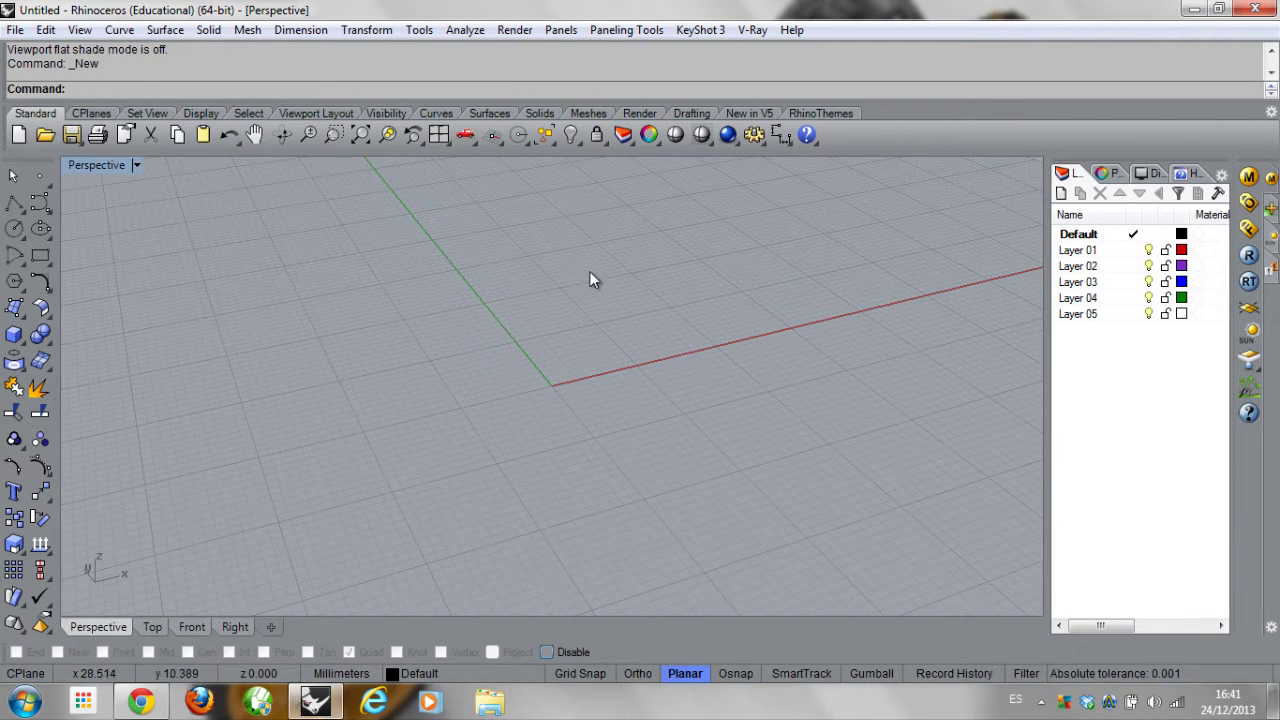
pyautogui.moveTo(494, 392); pyautogui.dragTo(463, 417, button='right')
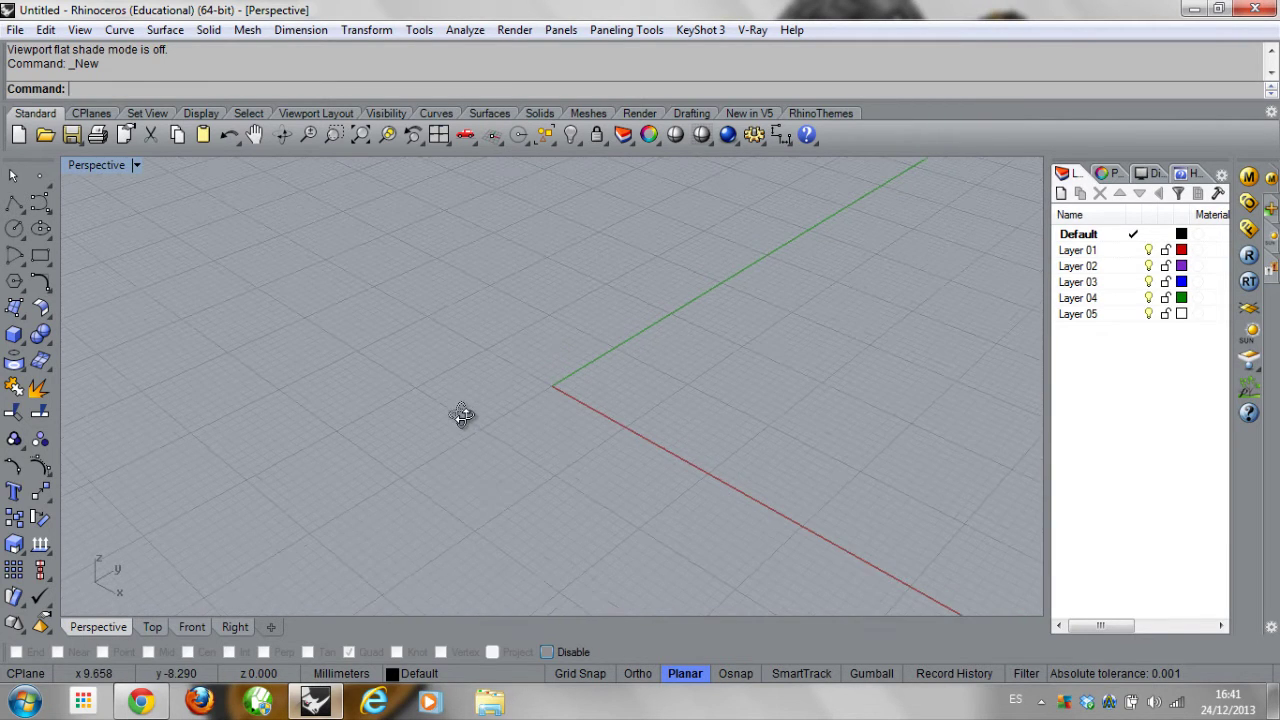
# Create a solid box from corner to corner beside the origin, with a height of about 15 mm
pyautogui.click(209, 29)
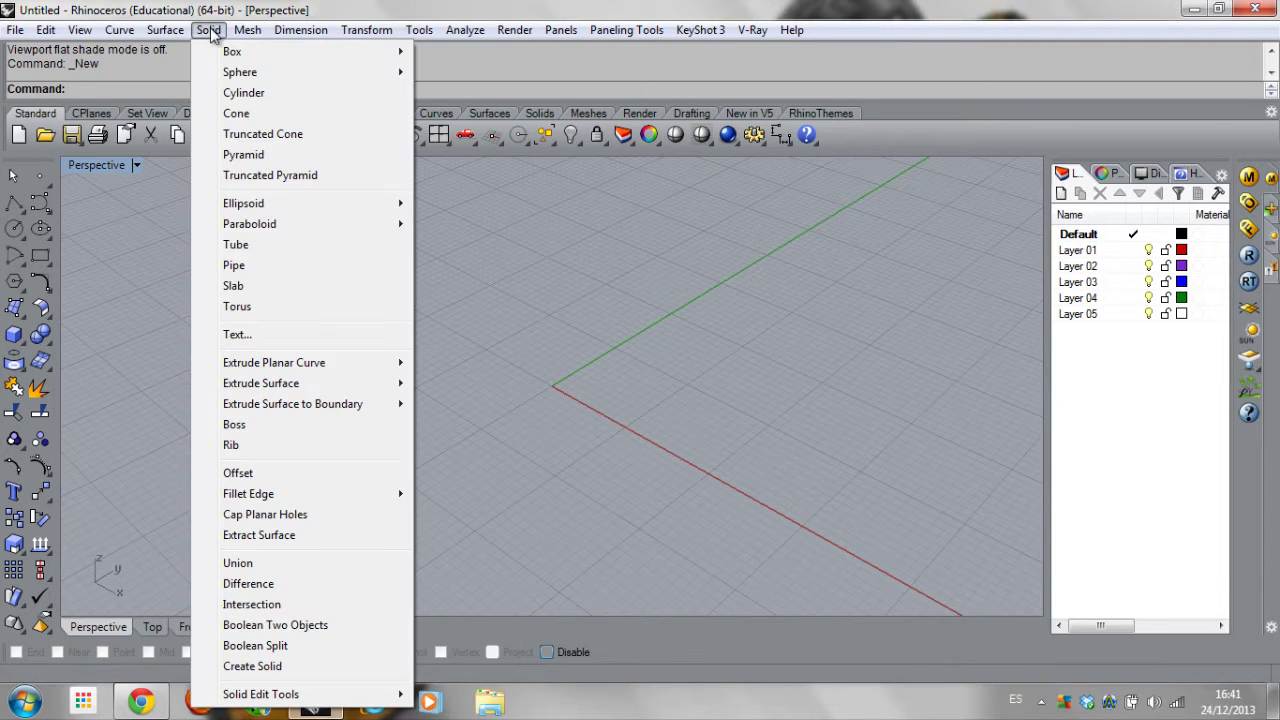
pyautogui.moveTo(270, 55)
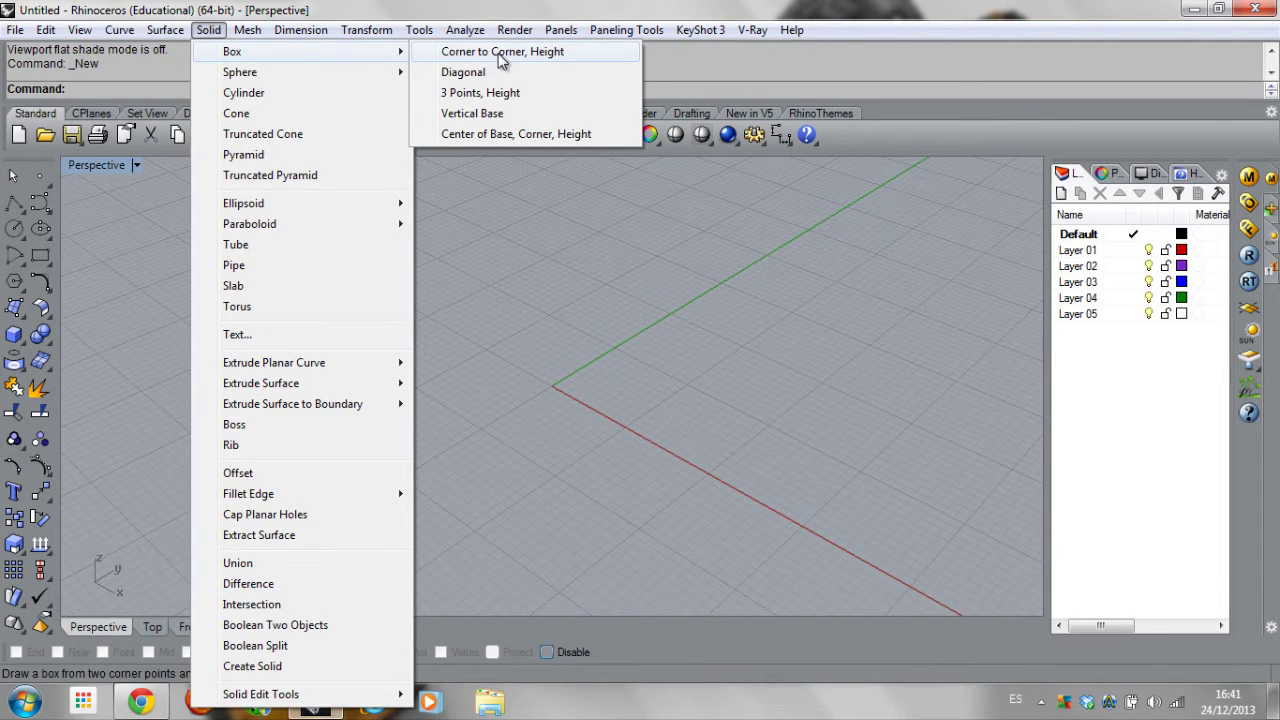
pyautogui.click(497, 55)
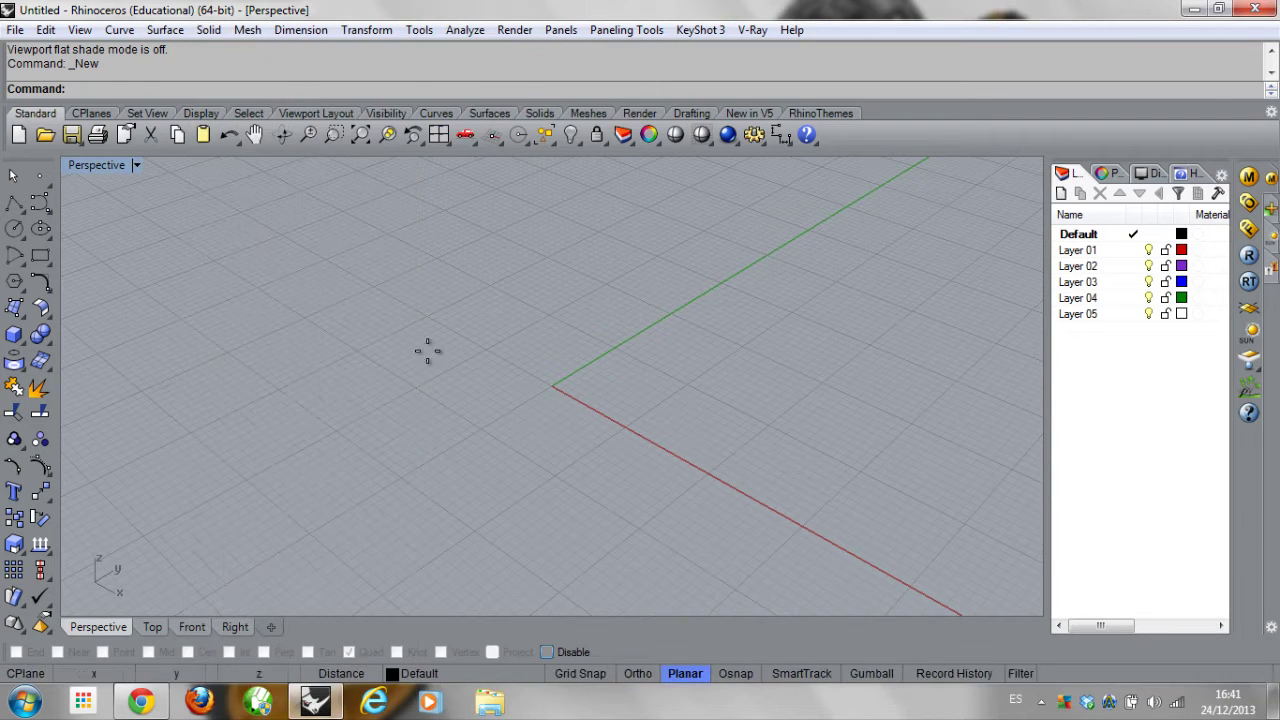
pyautogui.click(432, 398)
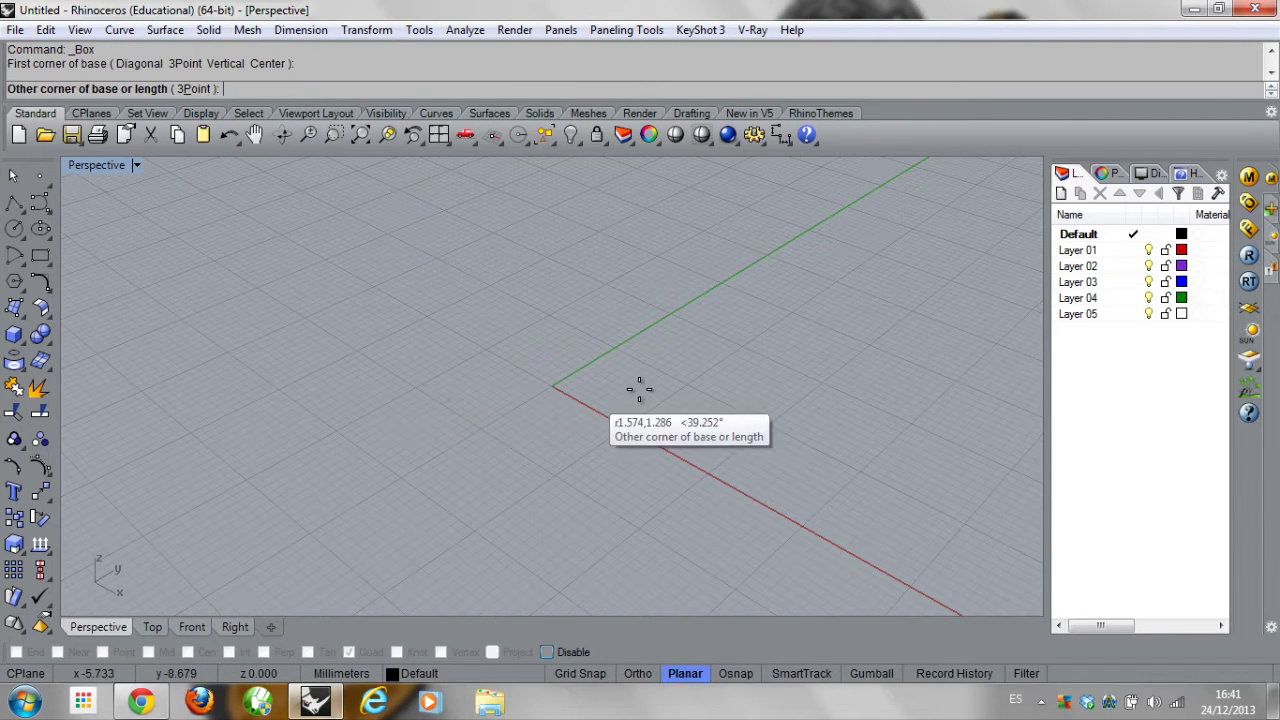
pyautogui.click(698, 364)
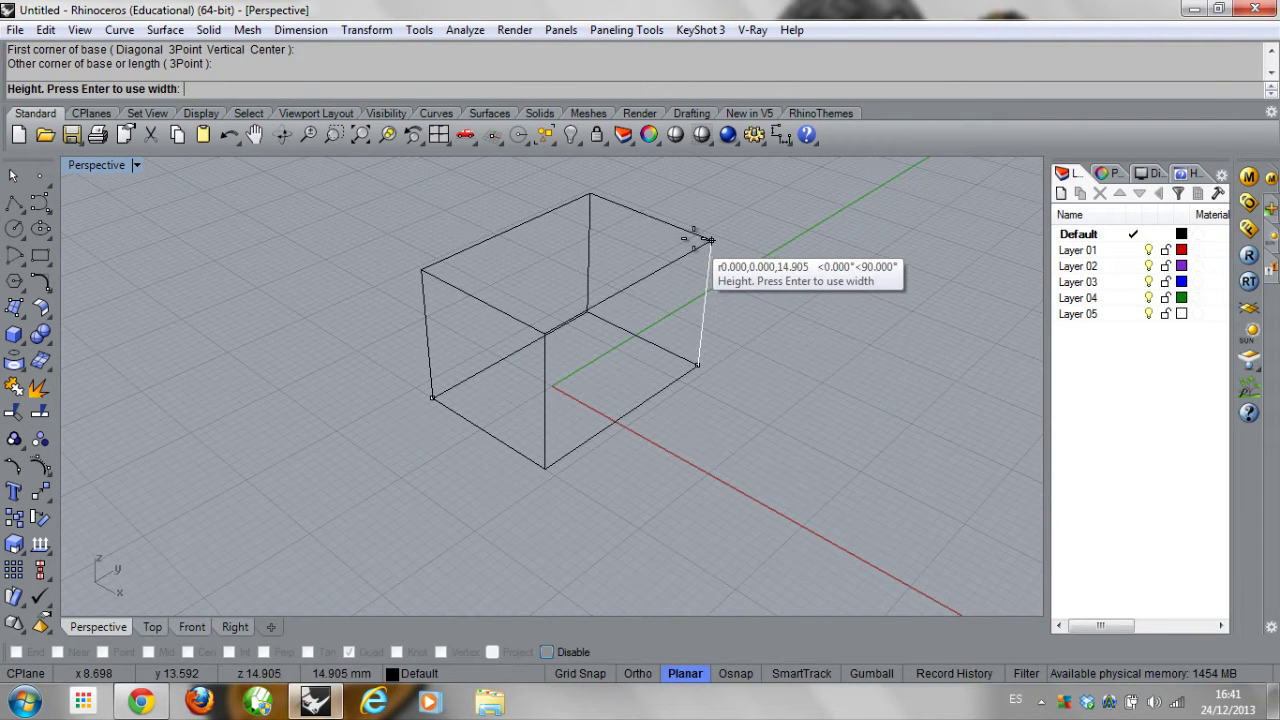
pyautogui.click(710, 240)
# Set the Perspective viewport's display mode to Shaded
pyautogui.moveTo(668, 338); pyautogui.dragTo(682, 367, button='right')
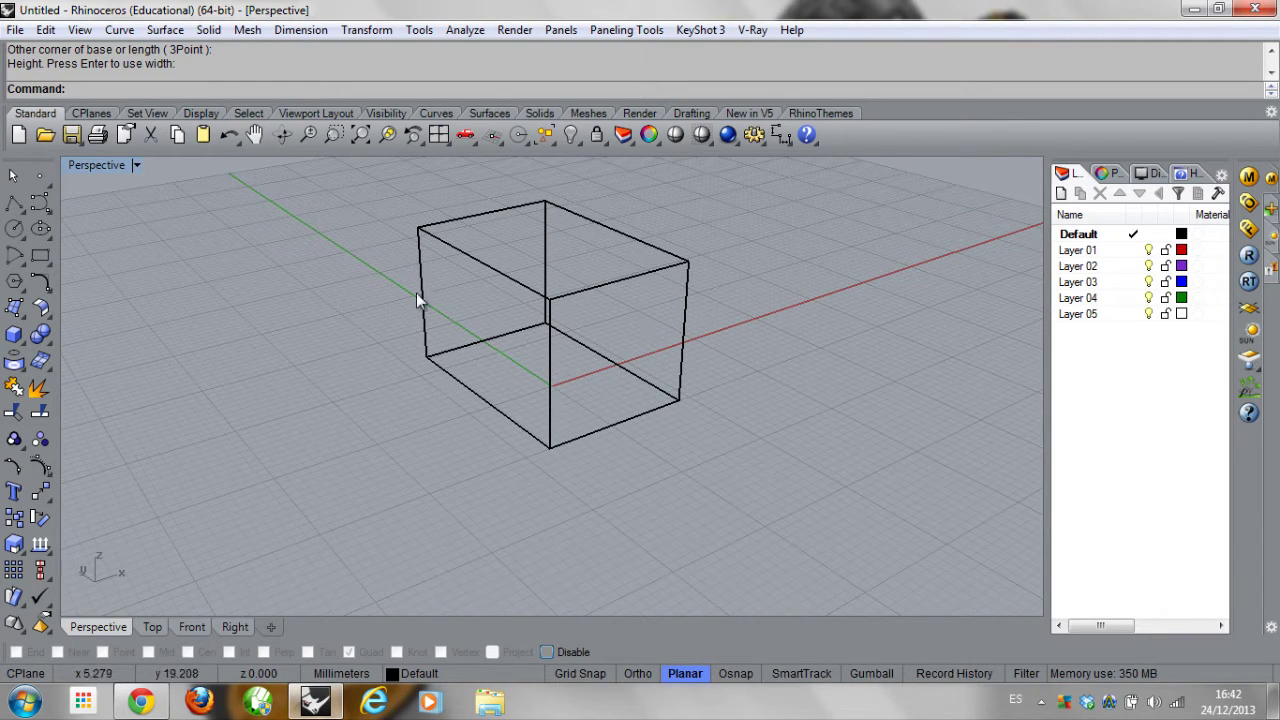
pyautogui.click(109, 163)
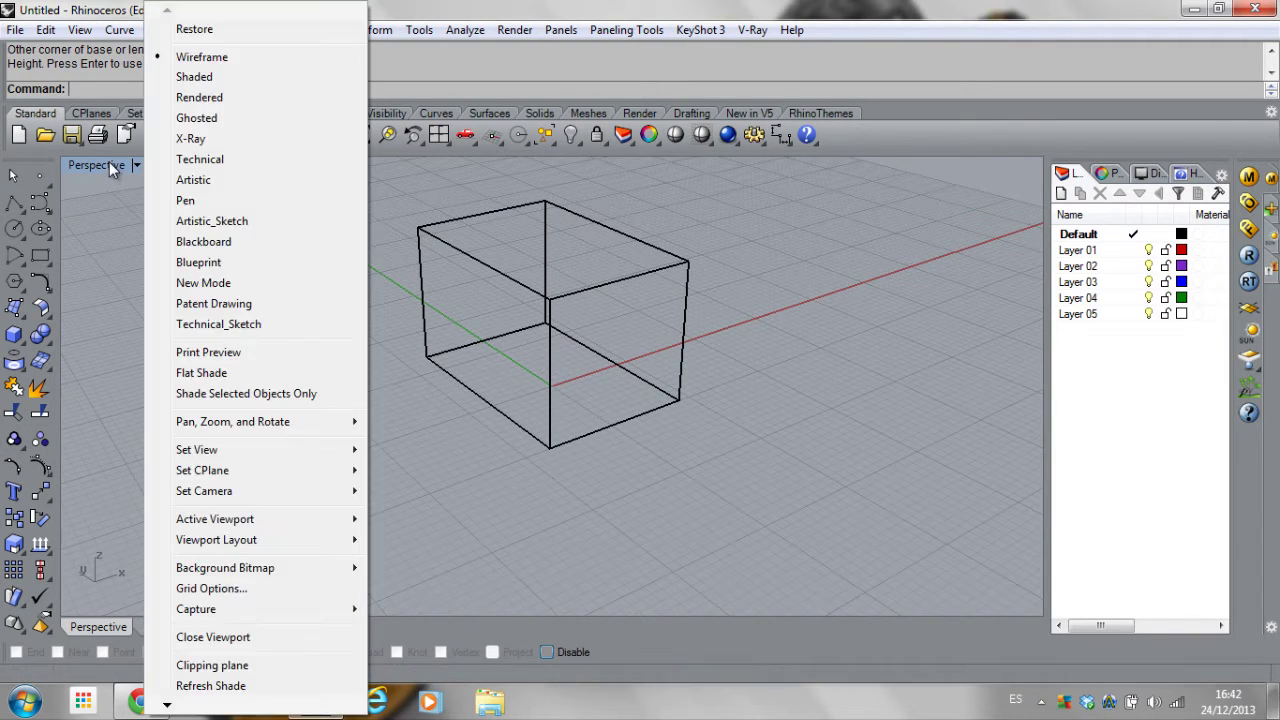
pyautogui.click(235, 76)
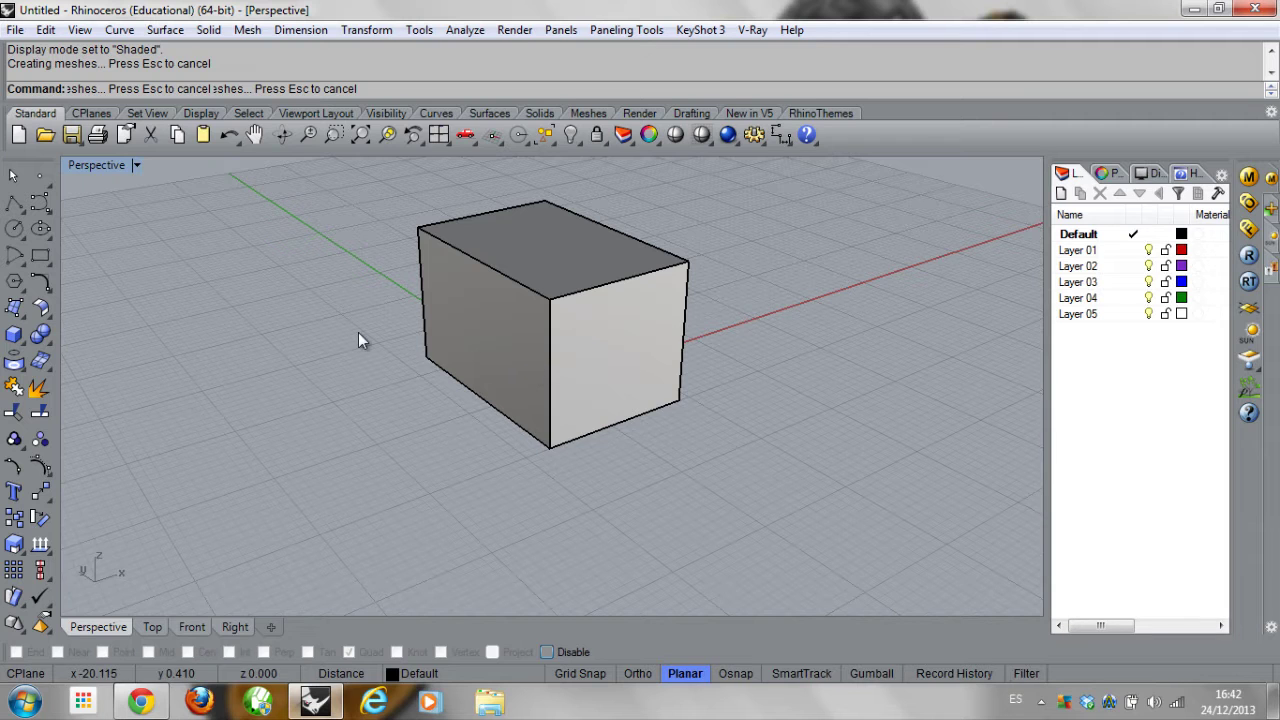
# Display all edges of the box with Show Edges and place the Edge Analysis window beside the box
pyautogui.moveTo(357, 337); pyautogui.dragTo(371, 346, button='right')
pyautogui.moveTo(529, 343); pyautogui.dragTo(531, 350, button='right')
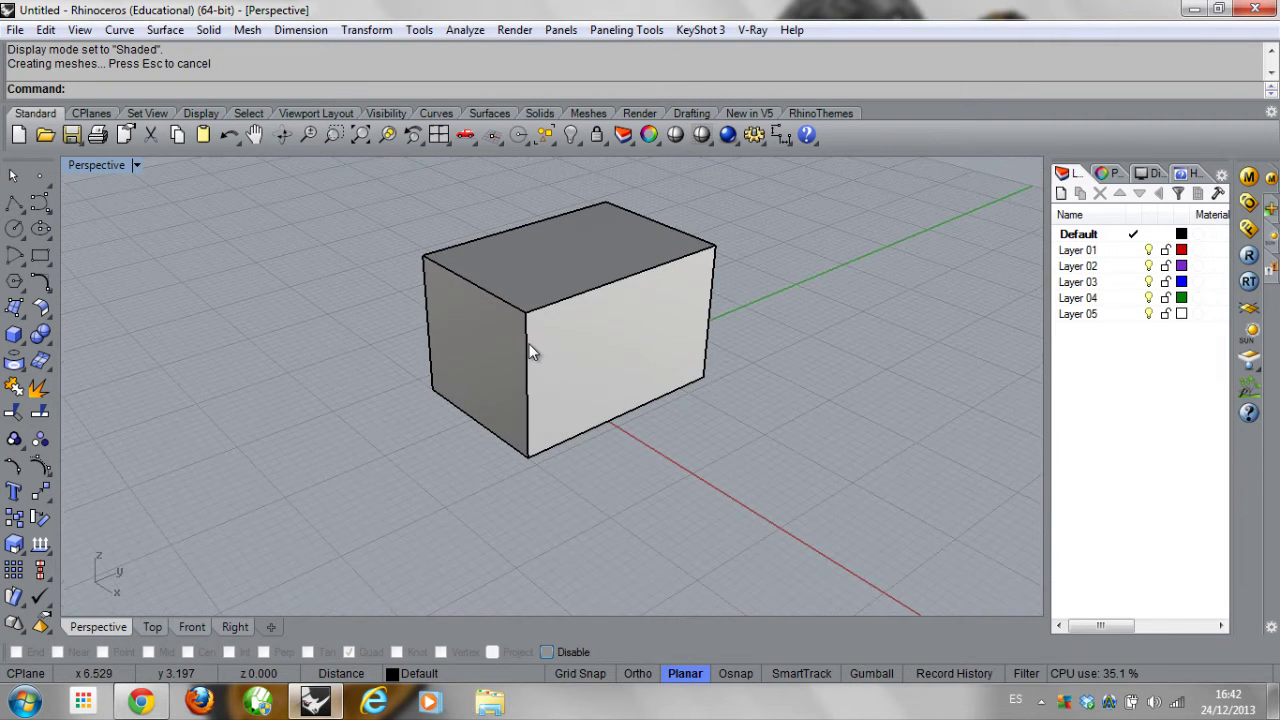
pyautogui.click(474, 31)
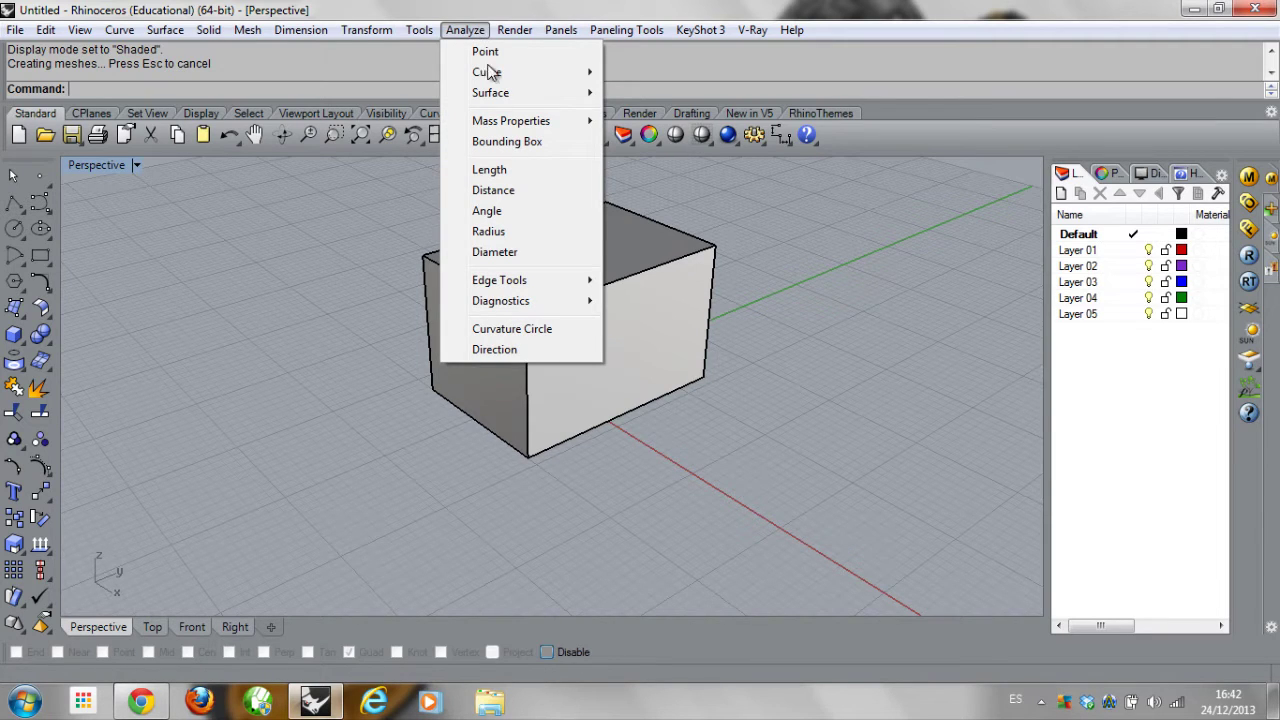
pyautogui.moveTo(525, 280)
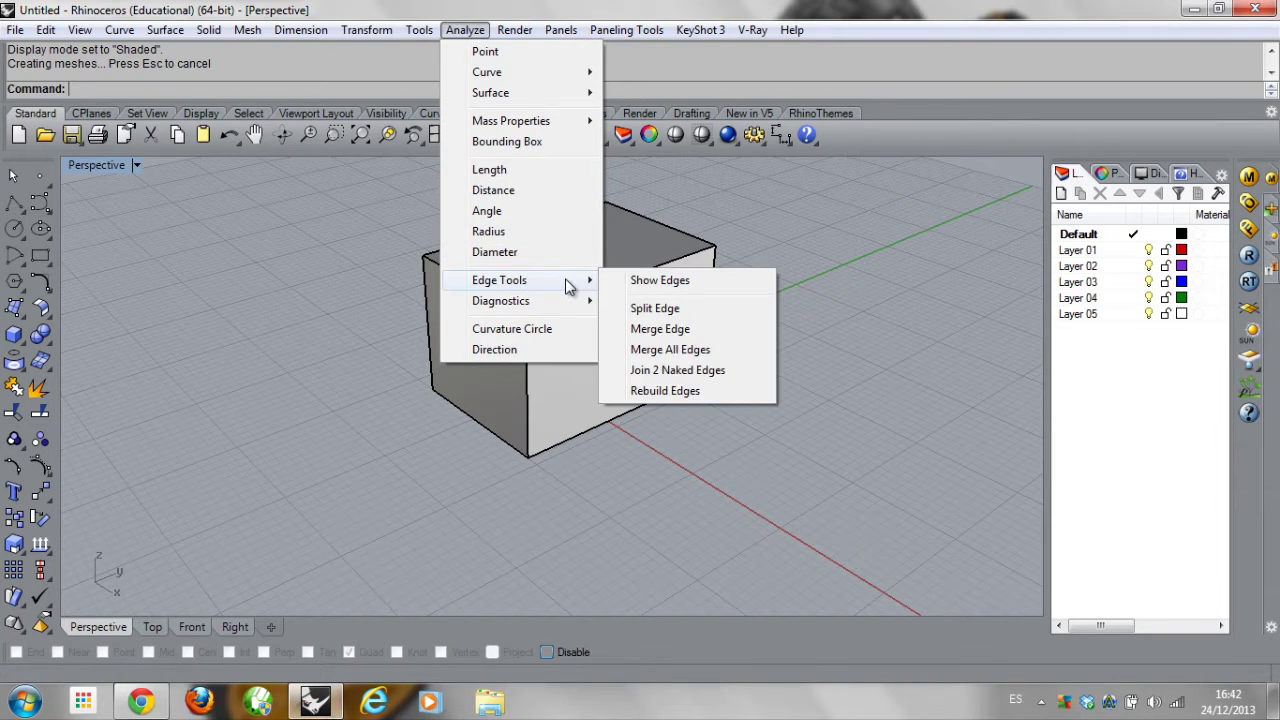
pyautogui.click(646, 287)
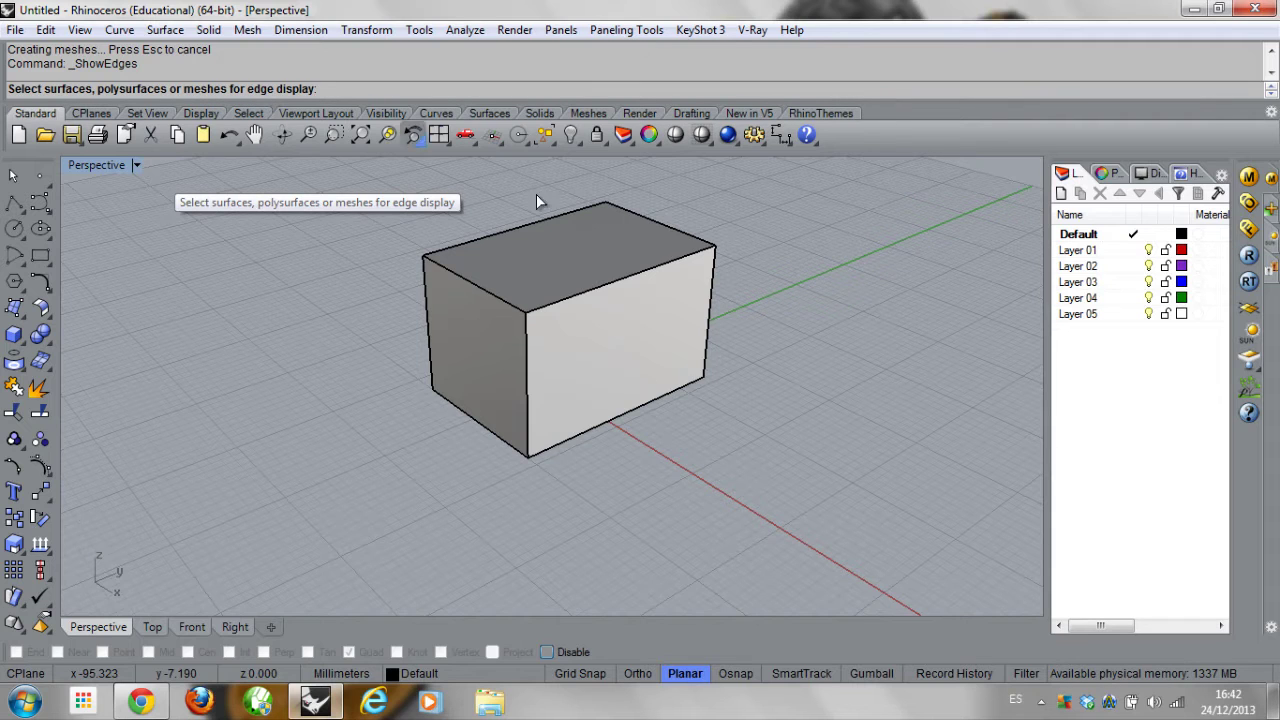
pyautogui.click(591, 289)
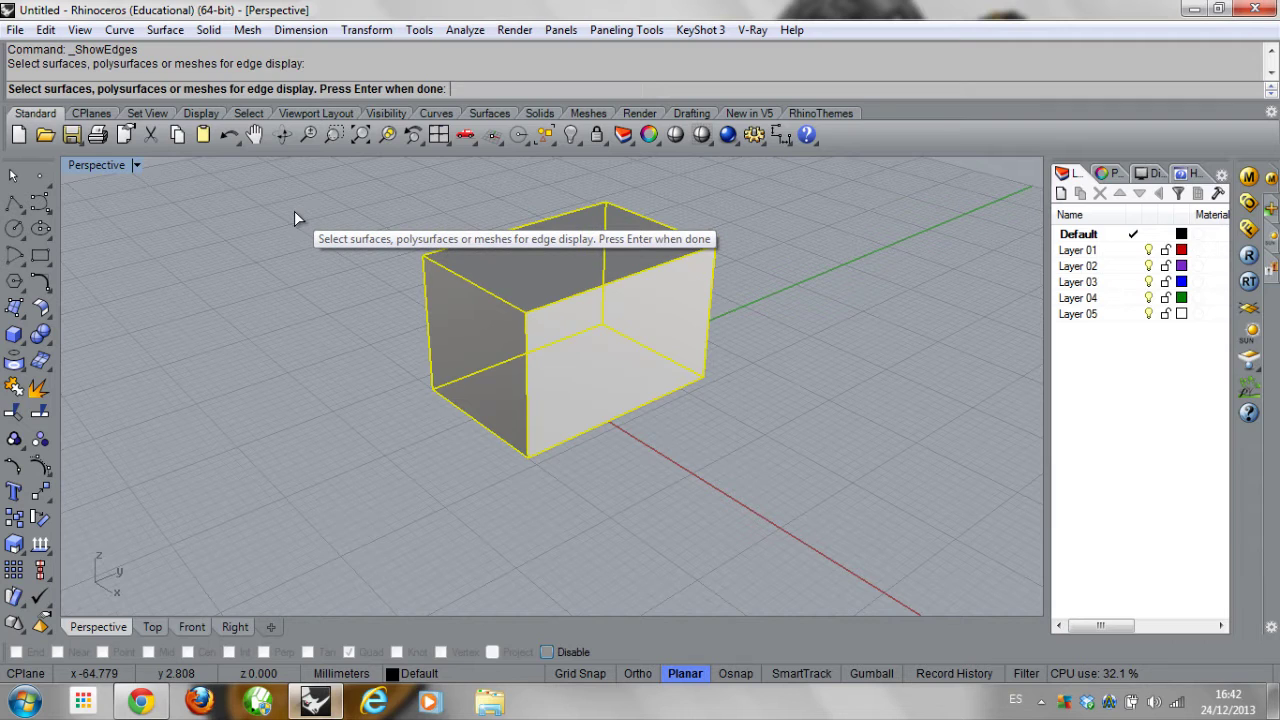
pyautogui.press('Return')
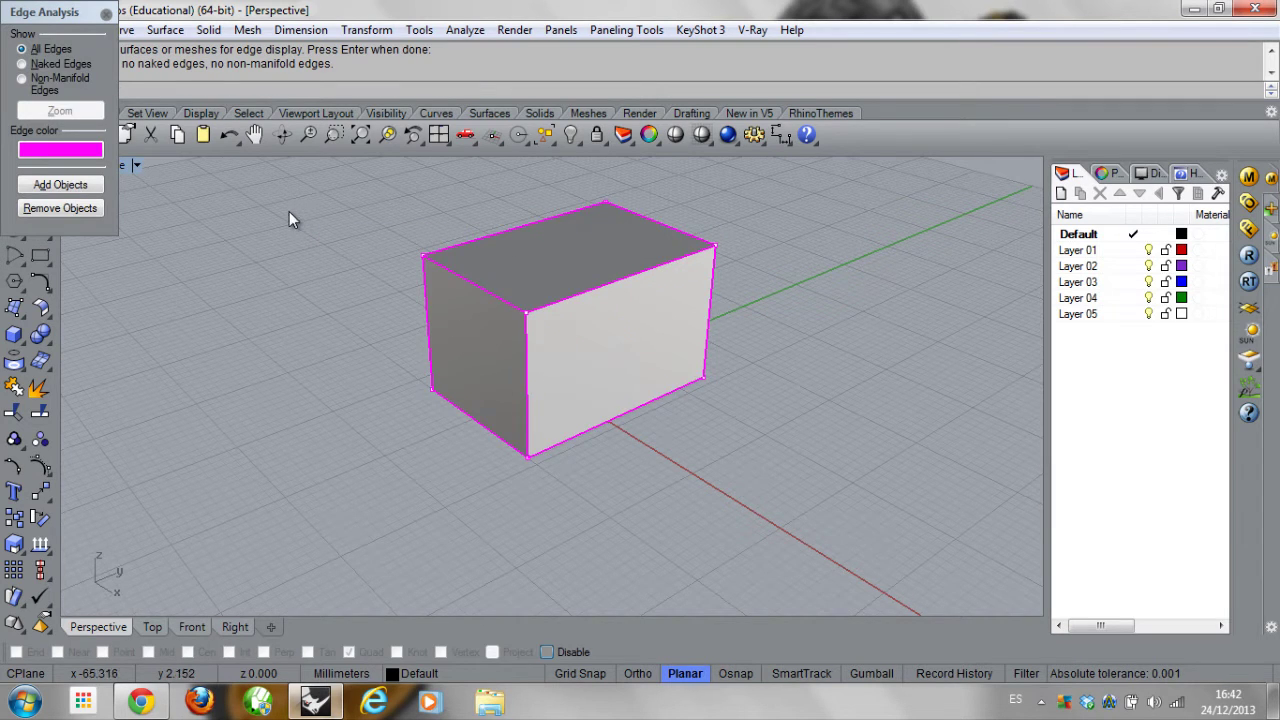
pyautogui.moveTo(38, 12); pyautogui.dragTo(868, 325)
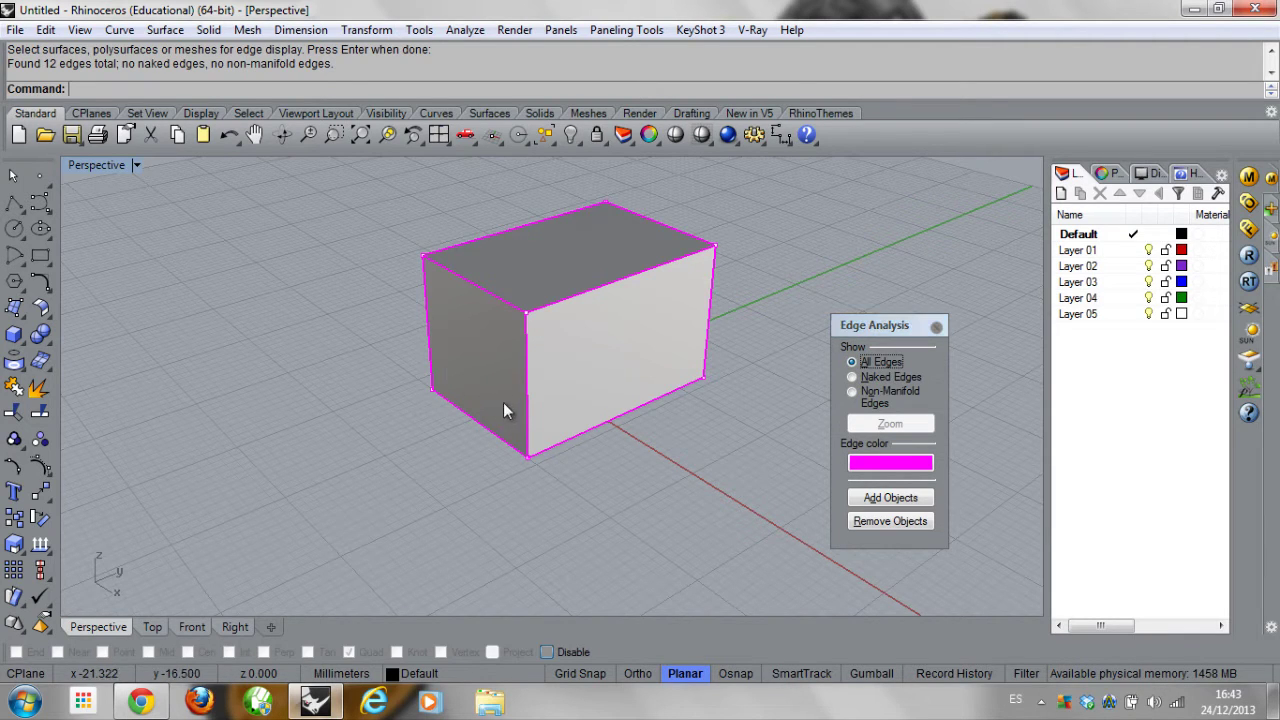
# Limit the edge analysis to naked edges and set the edge color to Red
pyautogui.moveTo(585, 409); pyautogui.dragTo(529, 380, button='right')
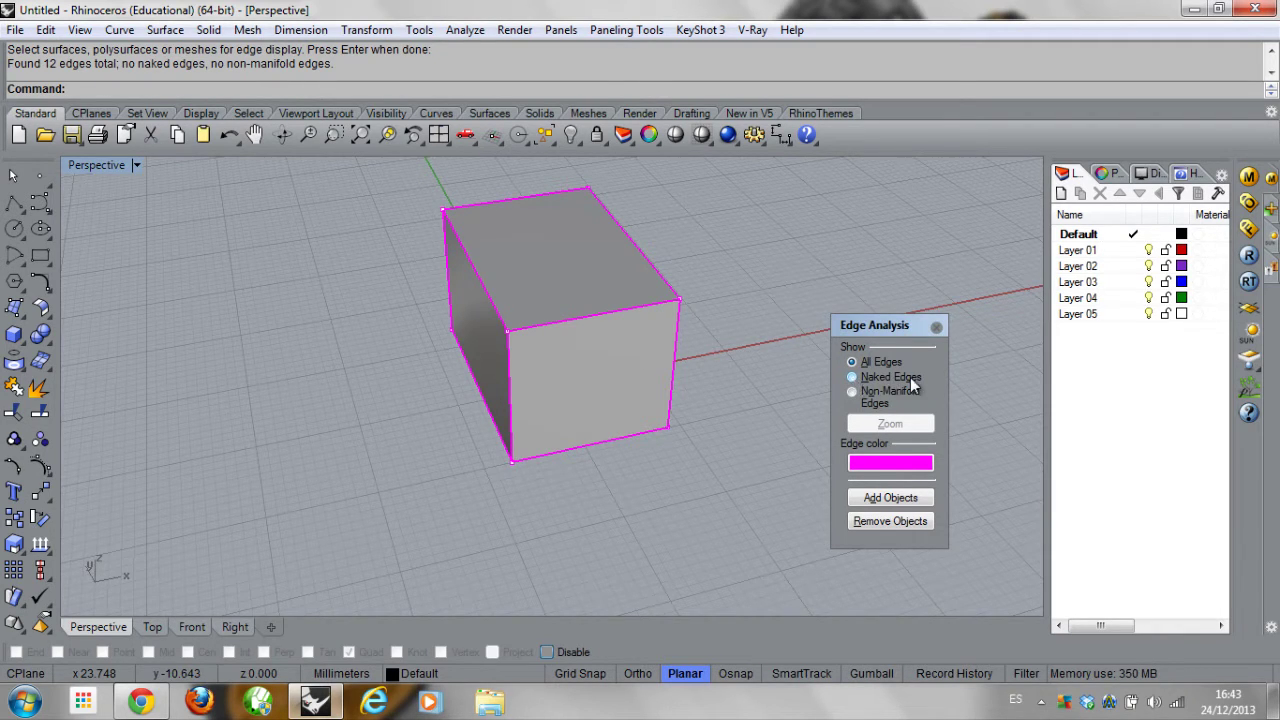
pyautogui.click(862, 376)
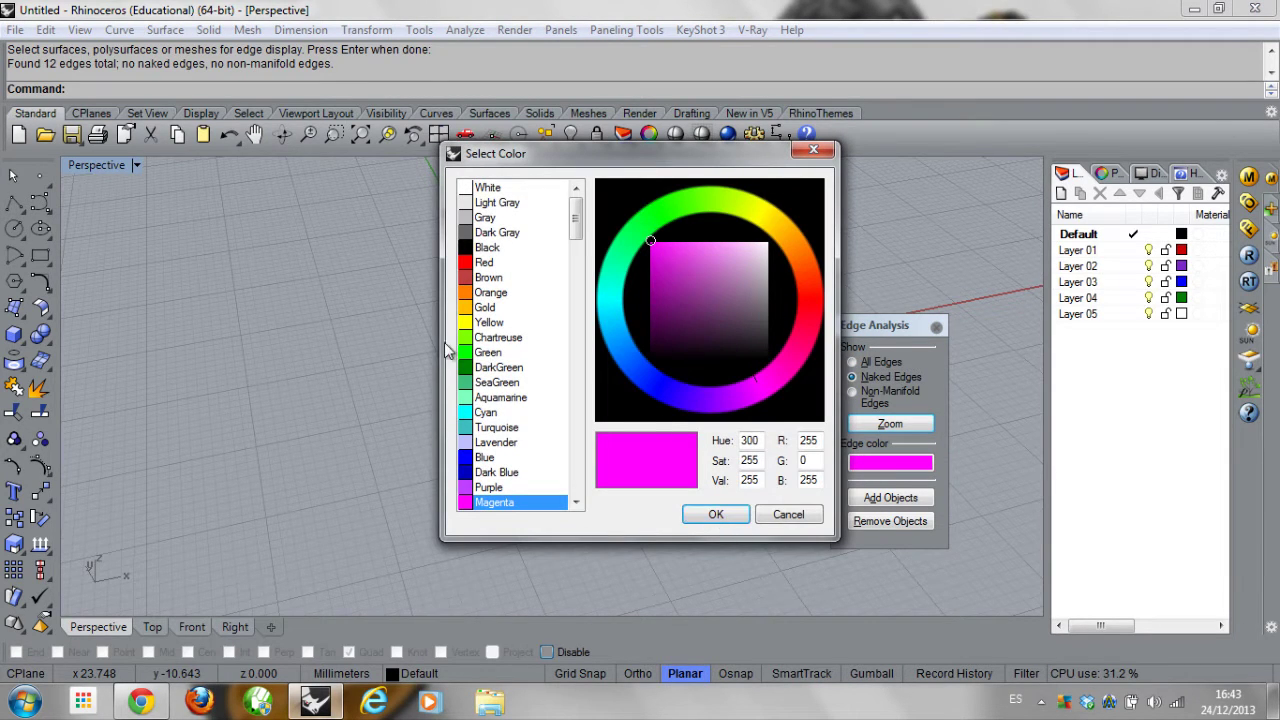
pyautogui.click(483, 262)
pyautogui.click(716, 514)
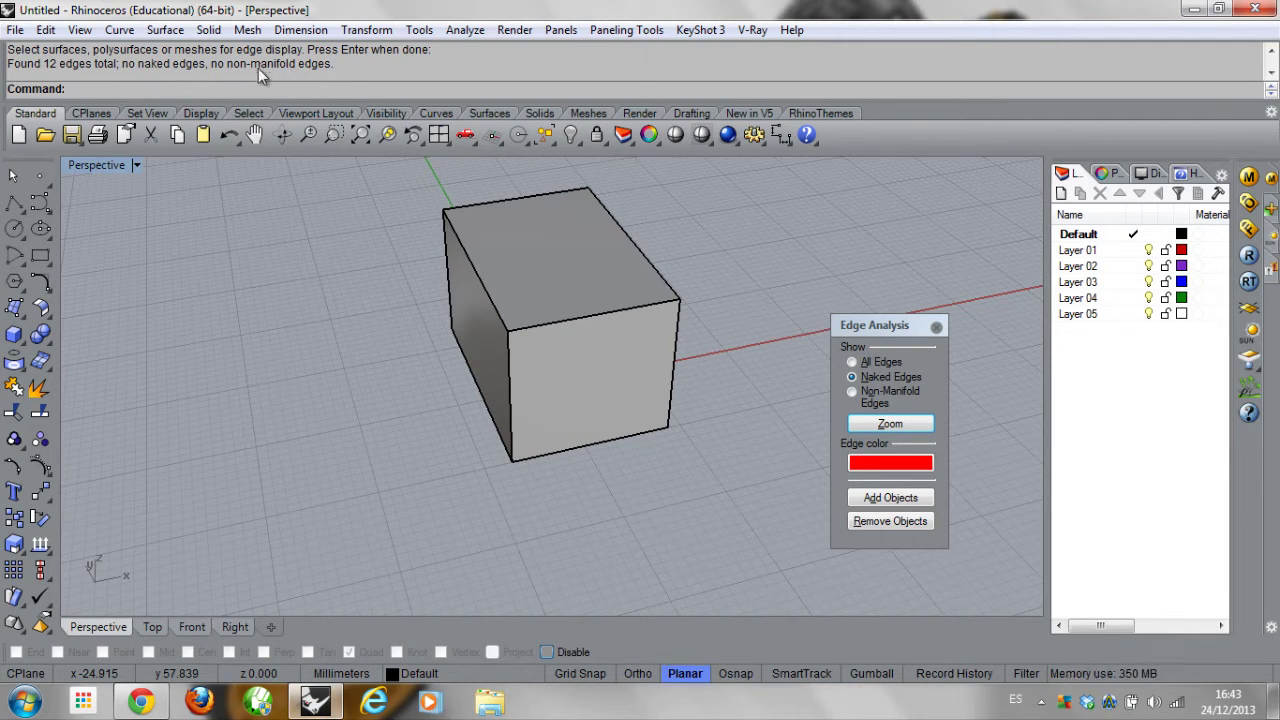
# Show all edges of the box again, inspect them from another side, and end the edge analysis
pyautogui.click(853, 363)
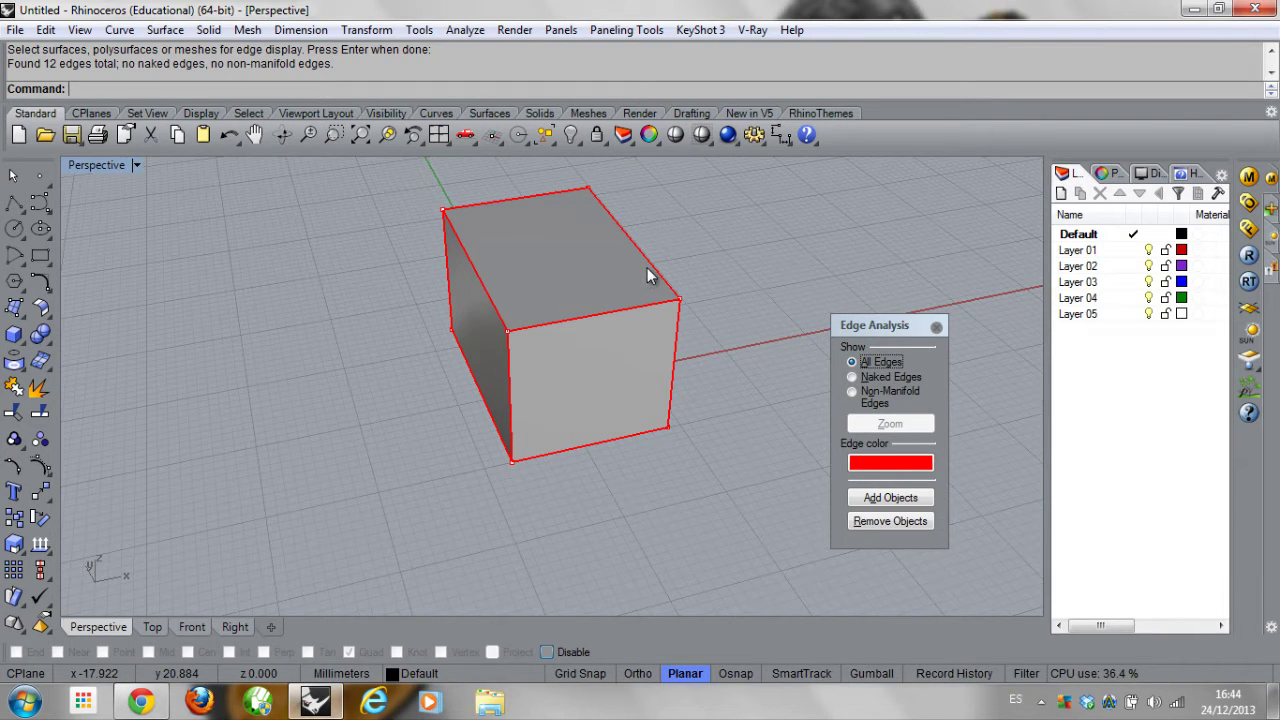
pyautogui.press('Home')
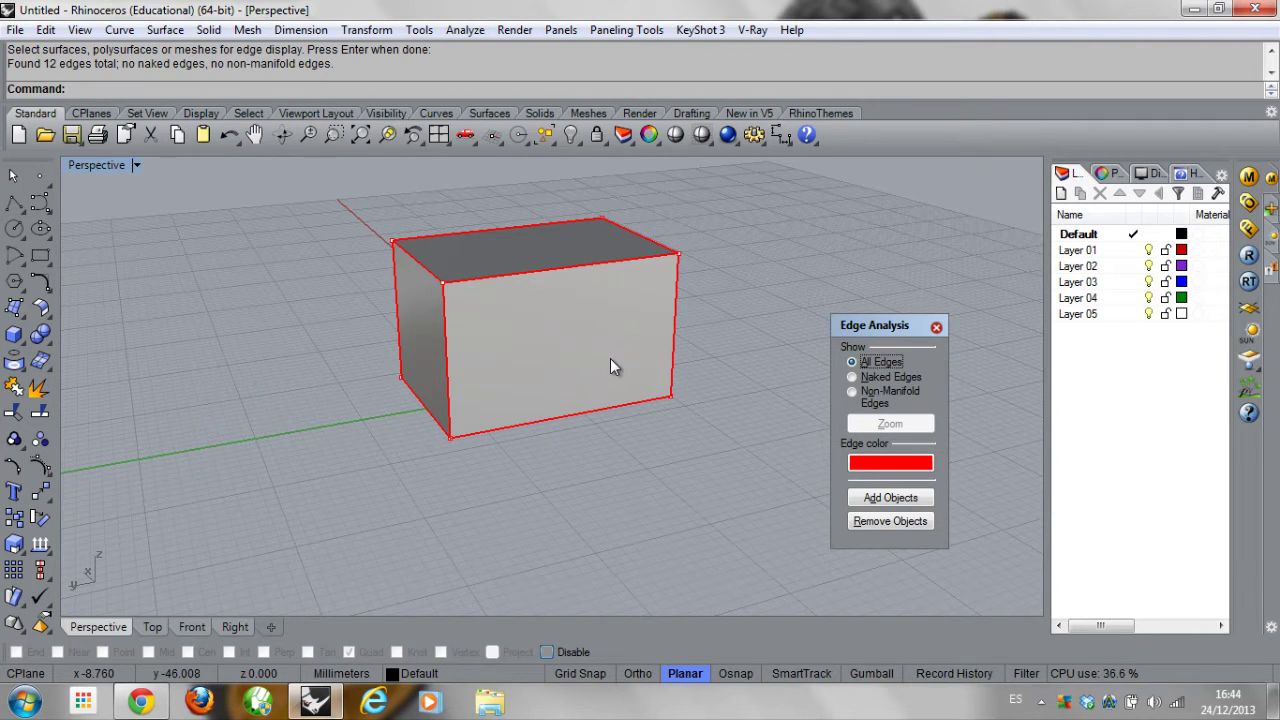
pyautogui.press('Return')
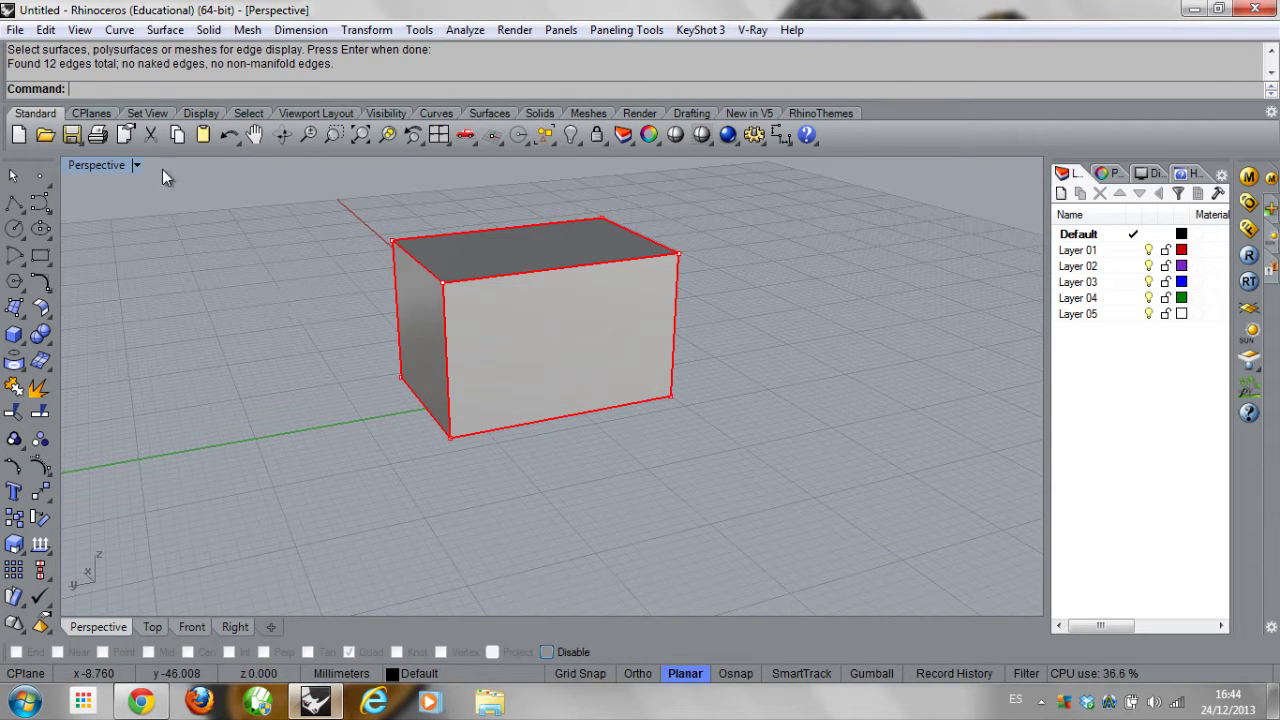
pyautogui.press('Escape')
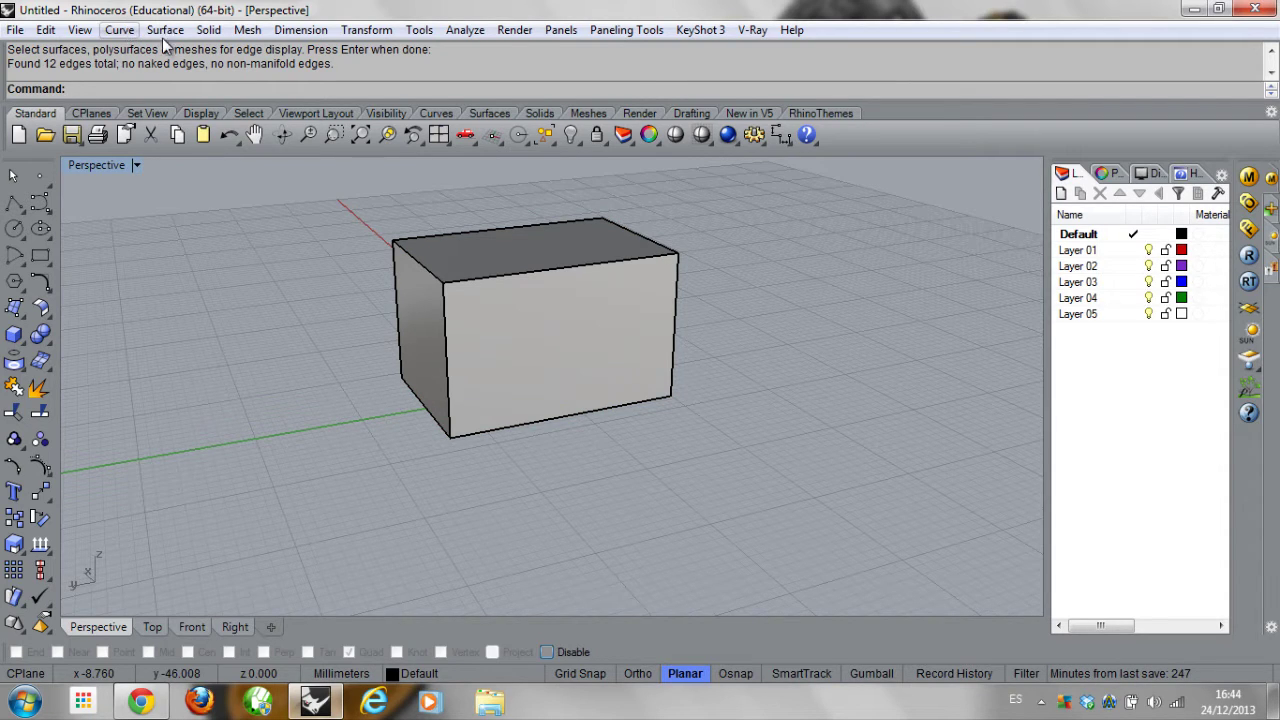
# Extract the box's end face facing the viewer with Copy=No and delete it, leaving the box open at that end
pyautogui.moveTo(423, 380); pyautogui.dragTo(323, 380, button='right')
pyautogui.click(165, 29)
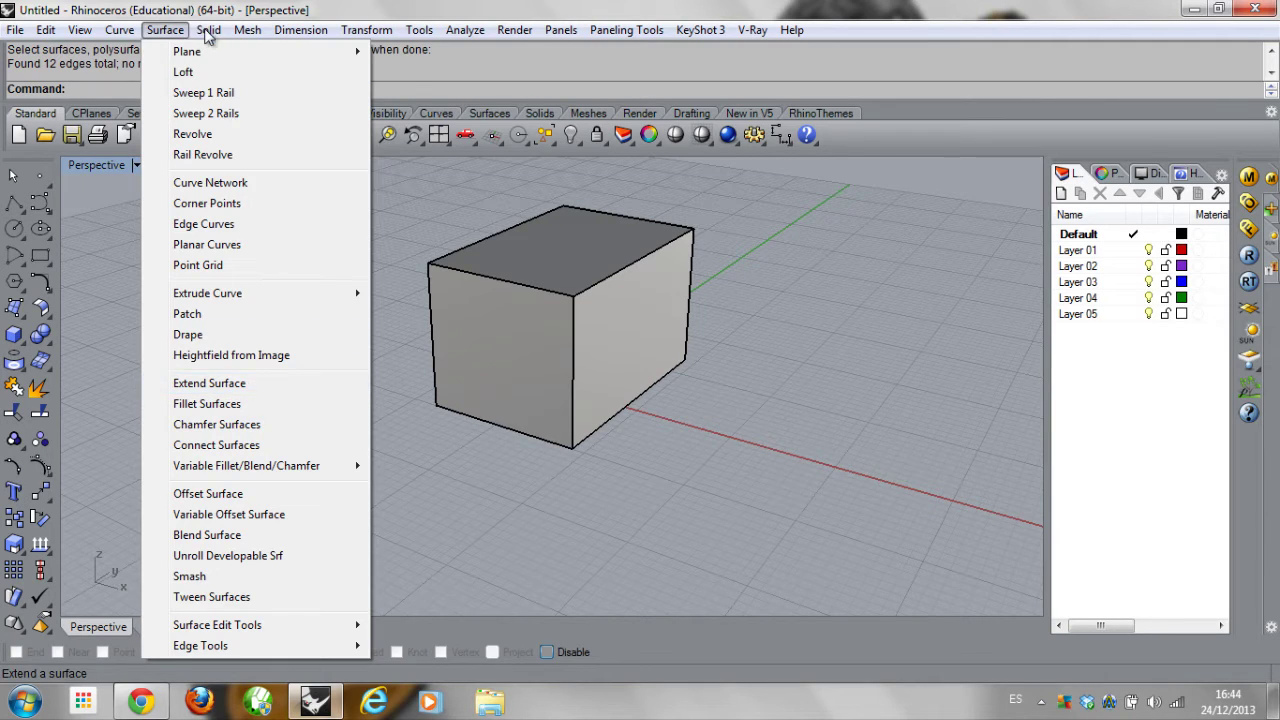
pyautogui.moveTo(208, 30)
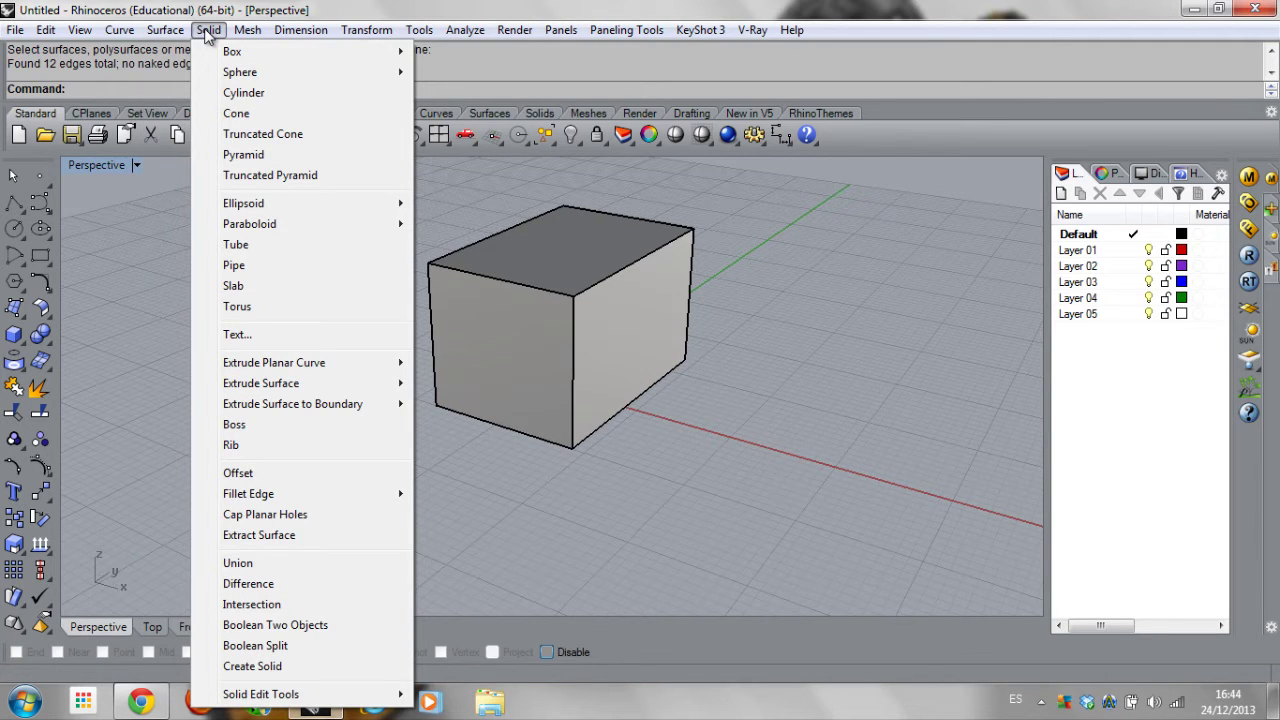
pyautogui.click(270, 540)
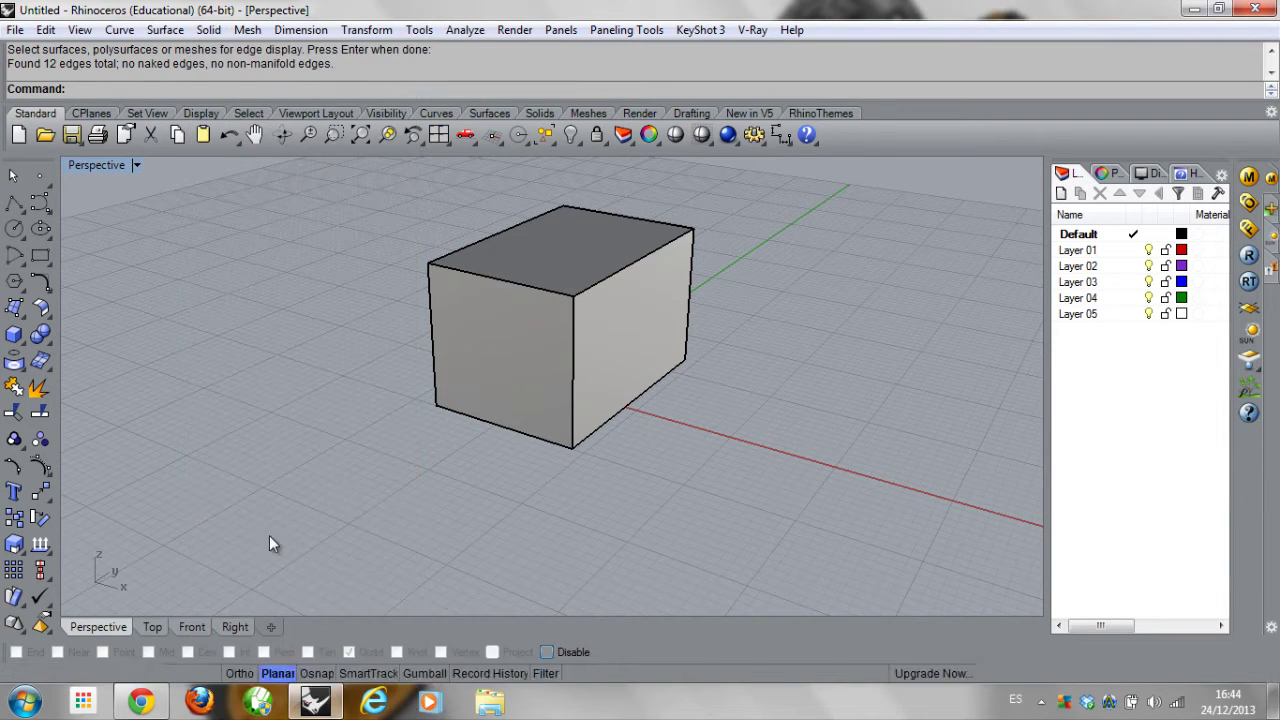
pyautogui.click(482, 356)
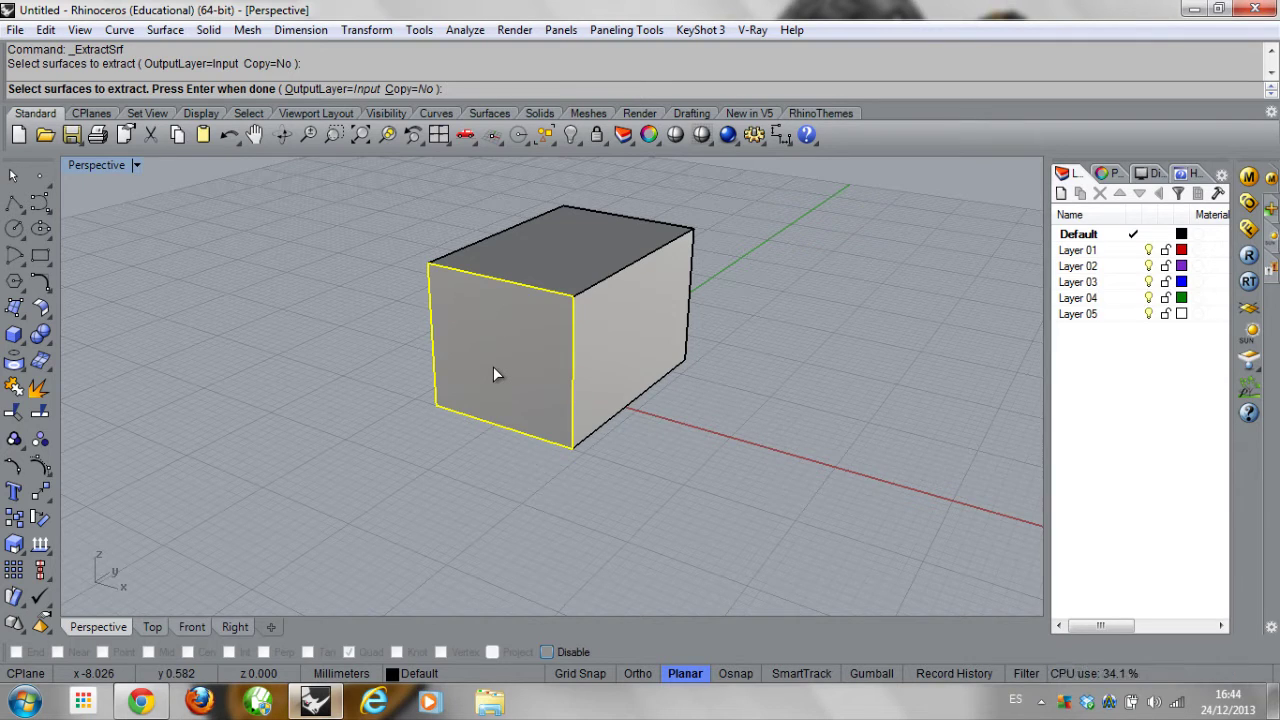
pyautogui.press('Return')
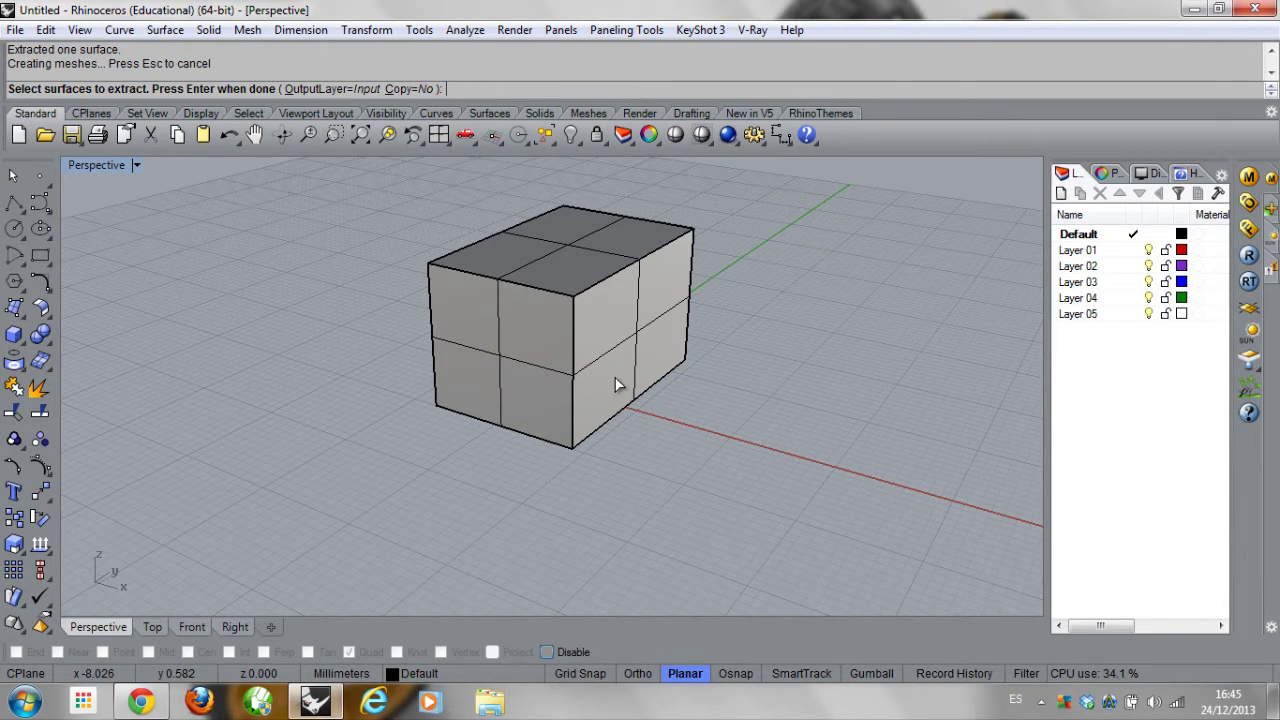
pyautogui.moveTo(615, 385); pyautogui.dragTo(330, 324, button='right')
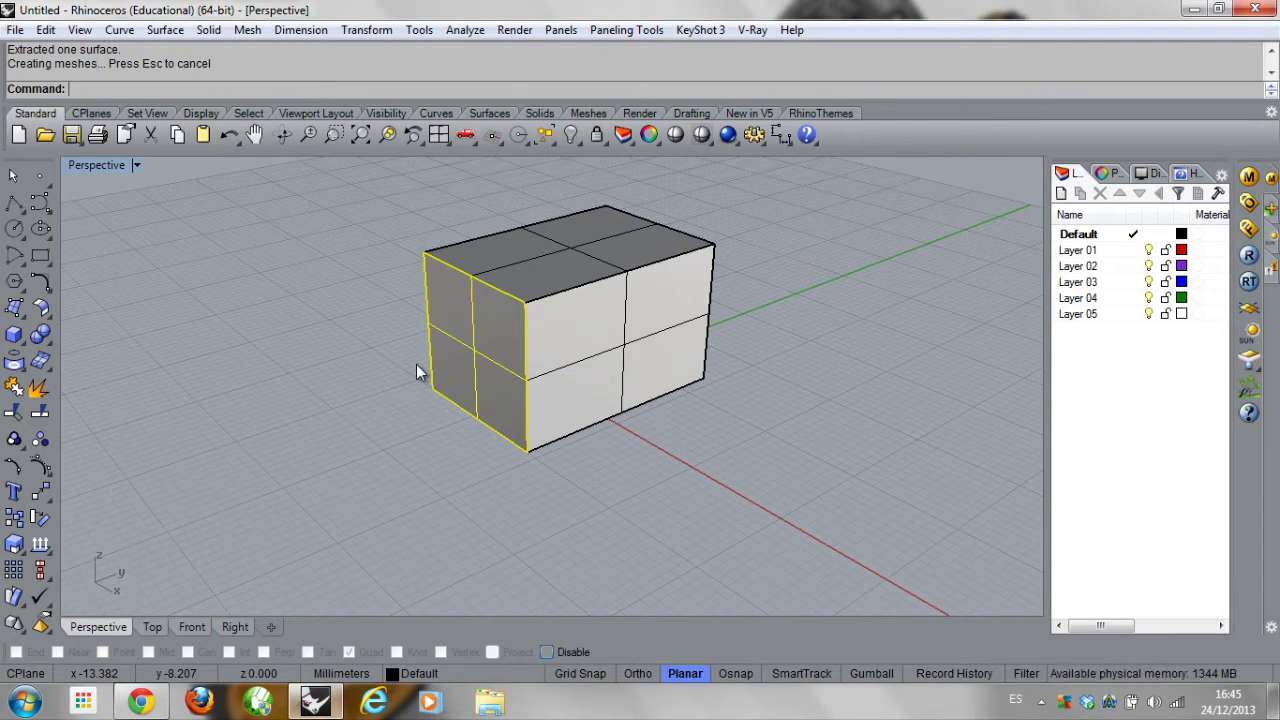
pyautogui.press('Delete')
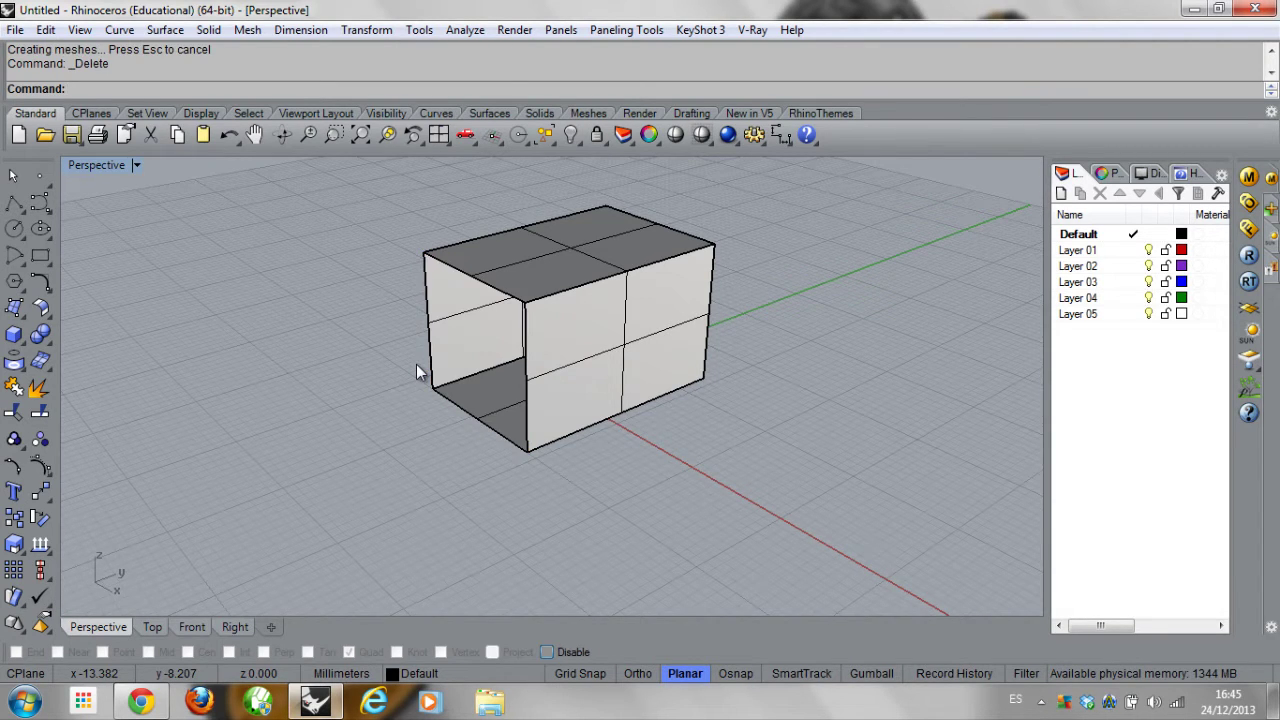
# Run Show Edges on the open box to display all of its edges
pyautogui.moveTo(398, 377); pyautogui.dragTo(360, 367, button='right')
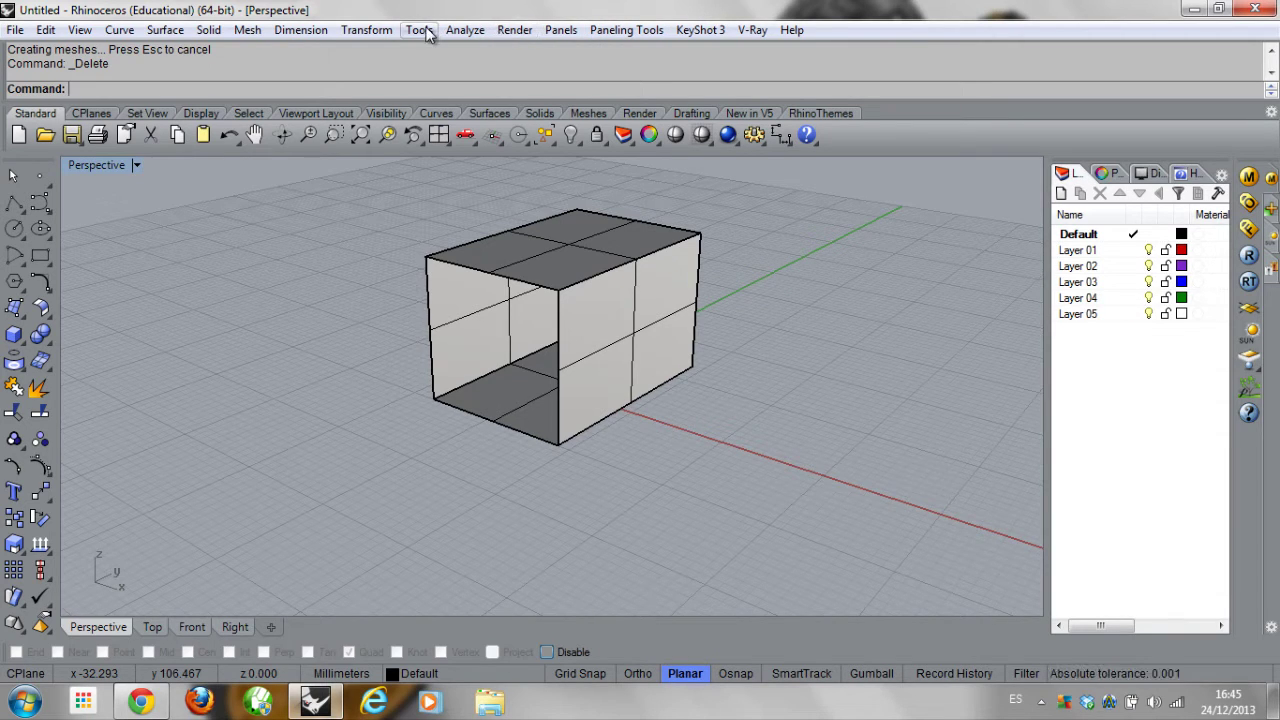
pyautogui.click(471, 31)
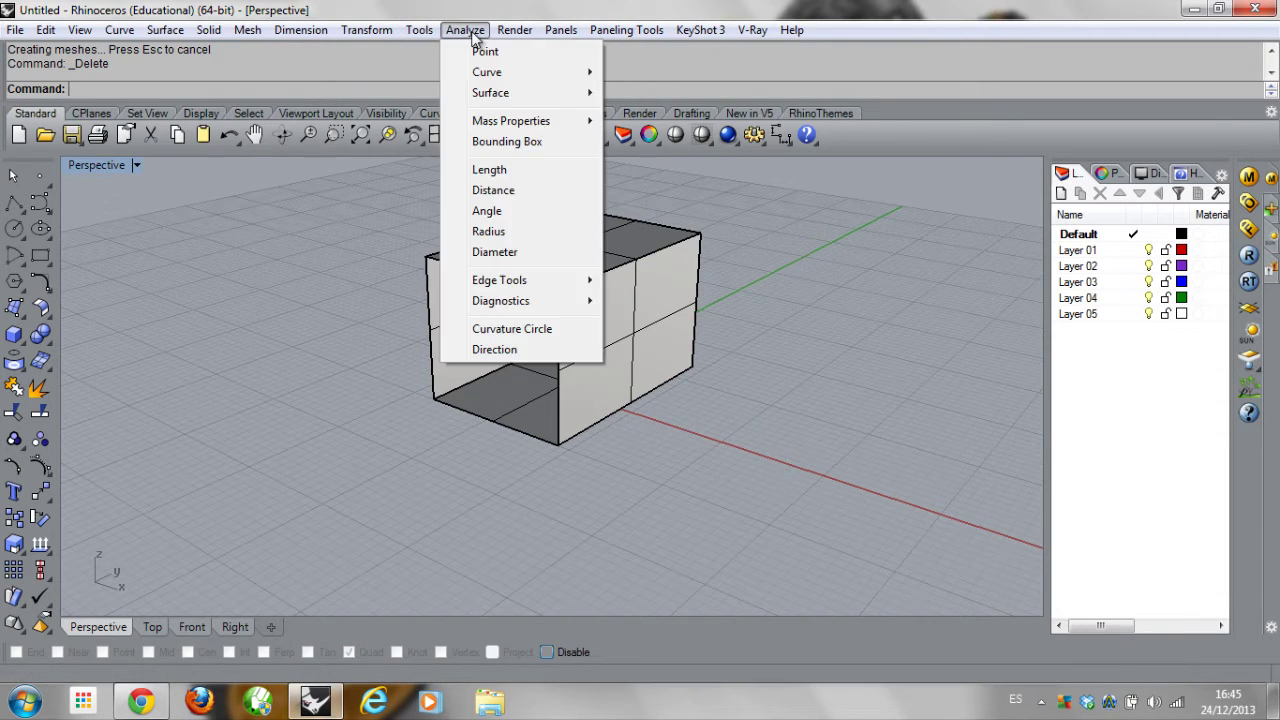
pyautogui.moveTo(543, 284)
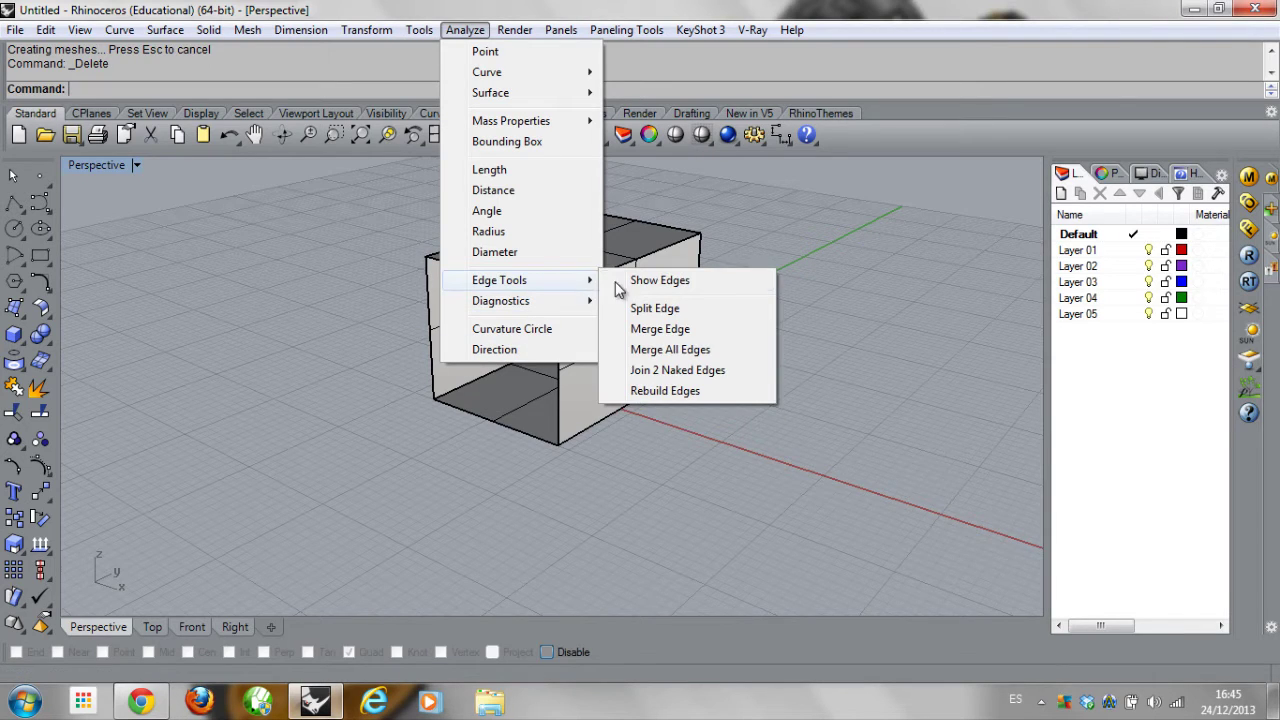
pyautogui.click(665, 283)
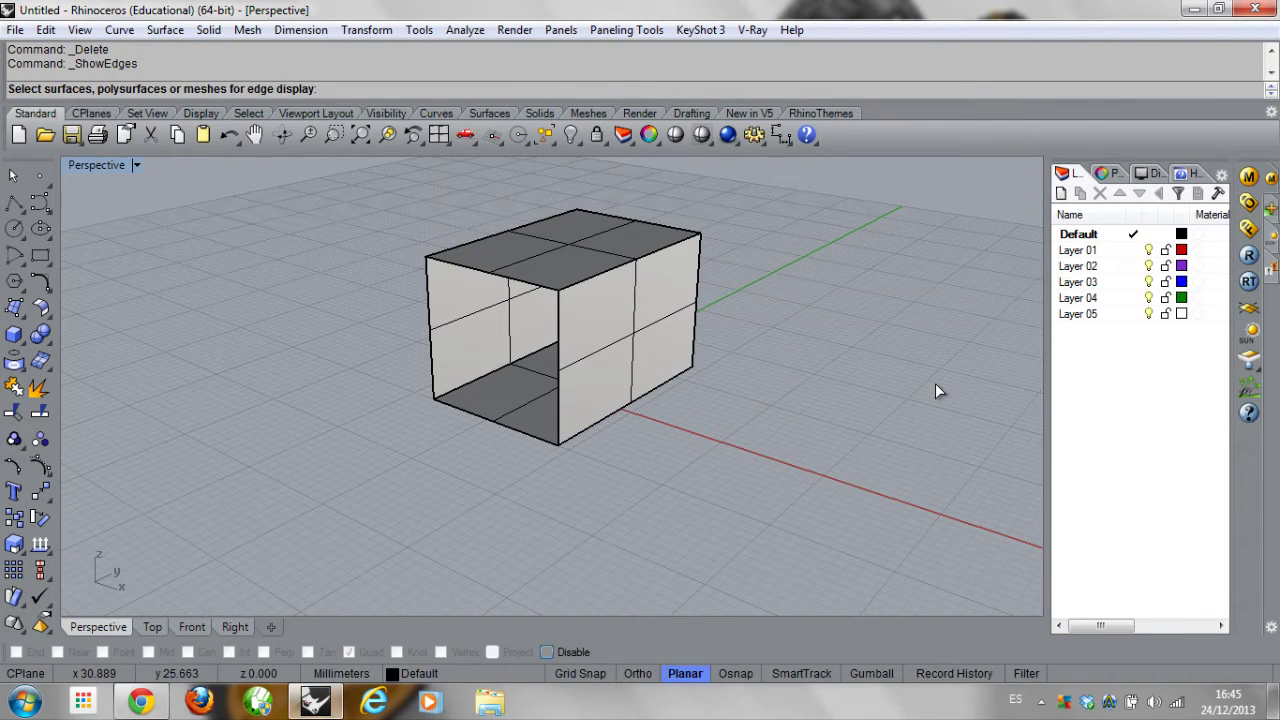
pyautogui.click(557, 320)
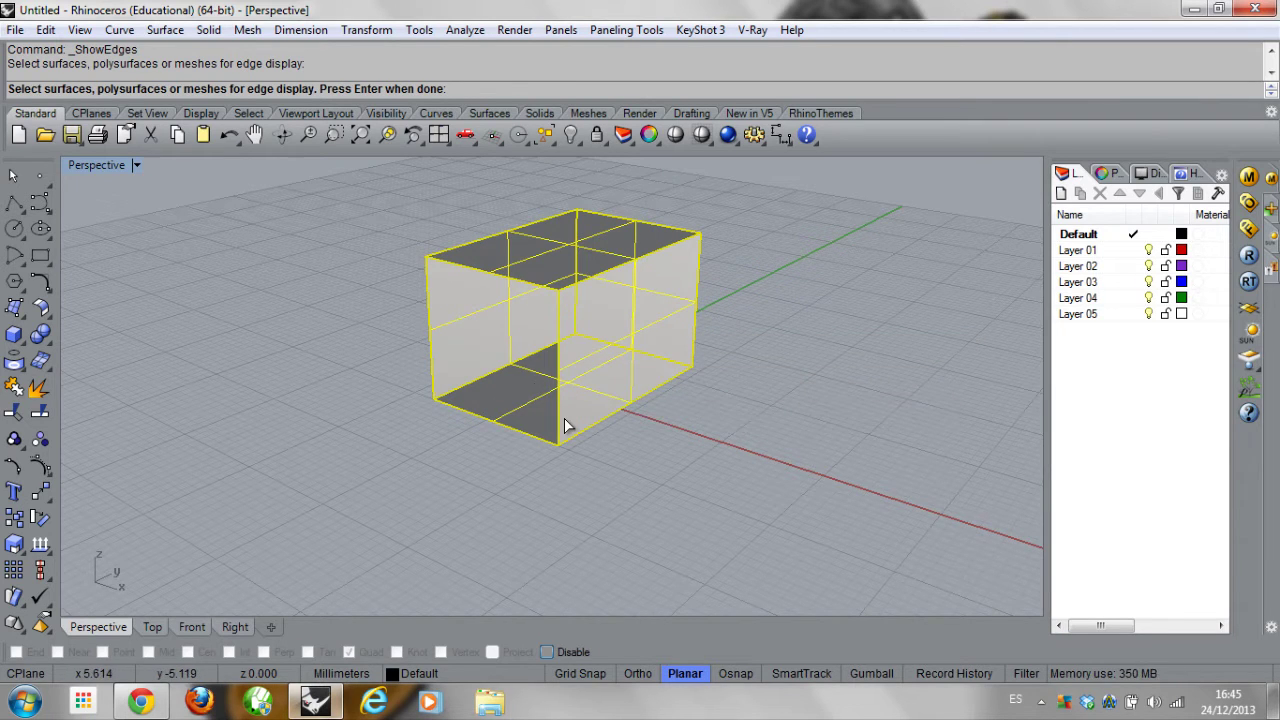
pyautogui.press('Return')
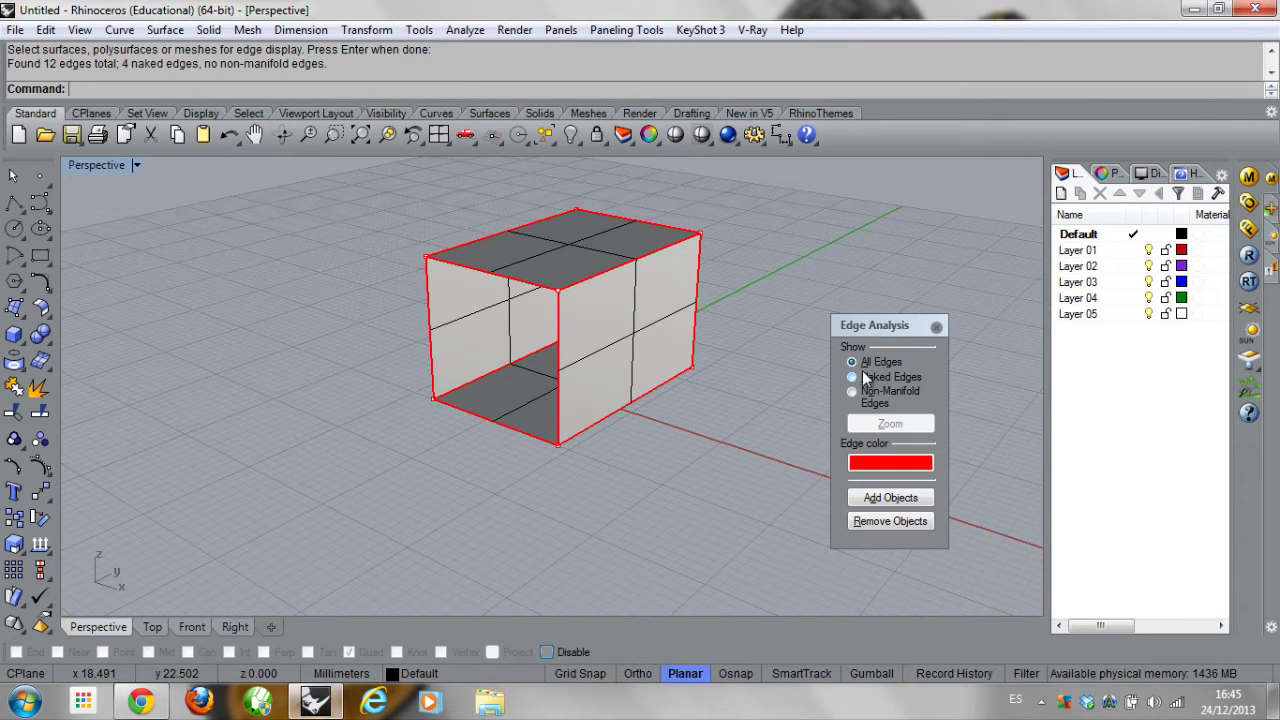
# Limit the edge analysis to naked edges, inspect the box's open end from several angles, and end the analysis
pyautogui.click(856, 379)
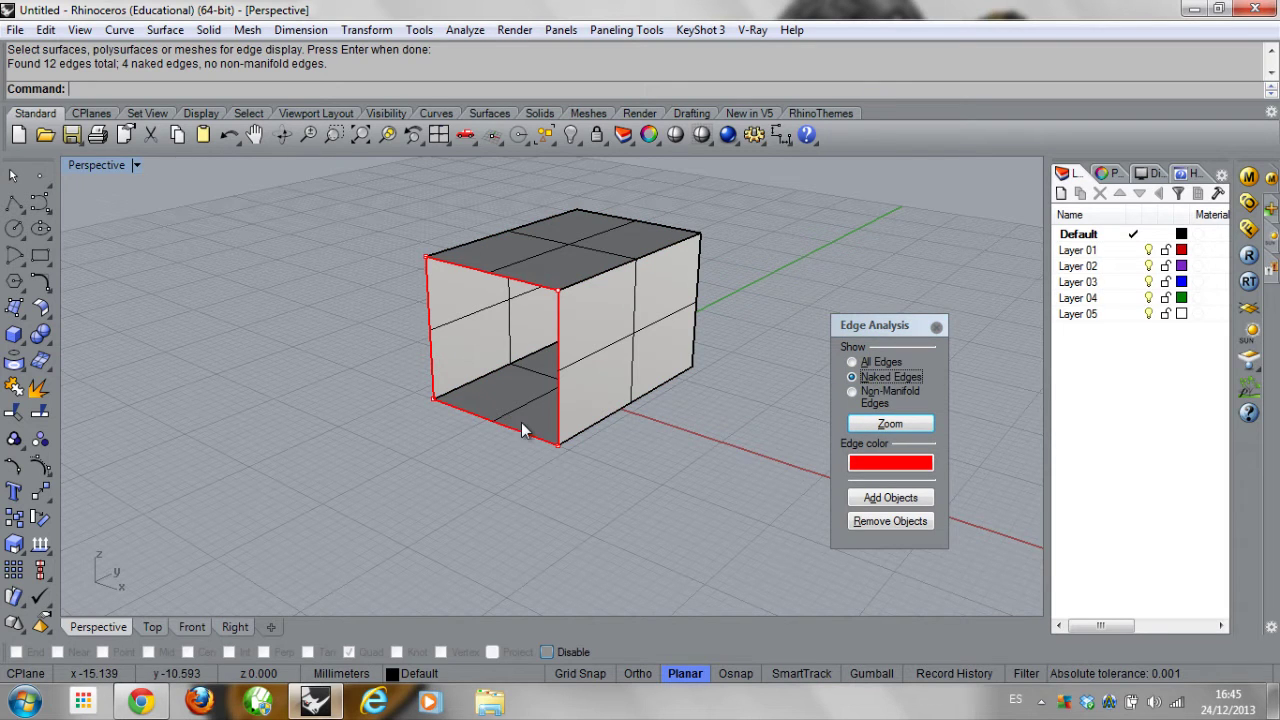
pyautogui.press('Left')
pyautogui.press('Left')
pyautogui.press('Left')
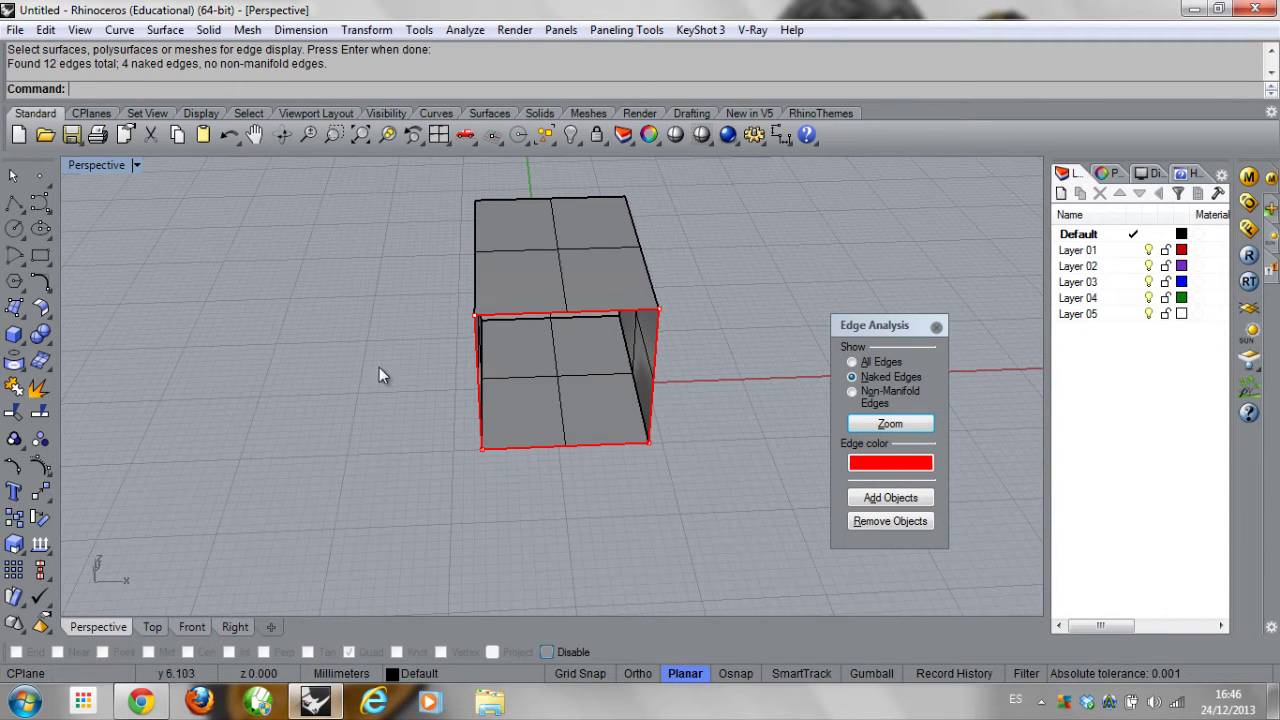
pyautogui.moveTo(380, 374); pyautogui.dragTo(479, 378, button='right')
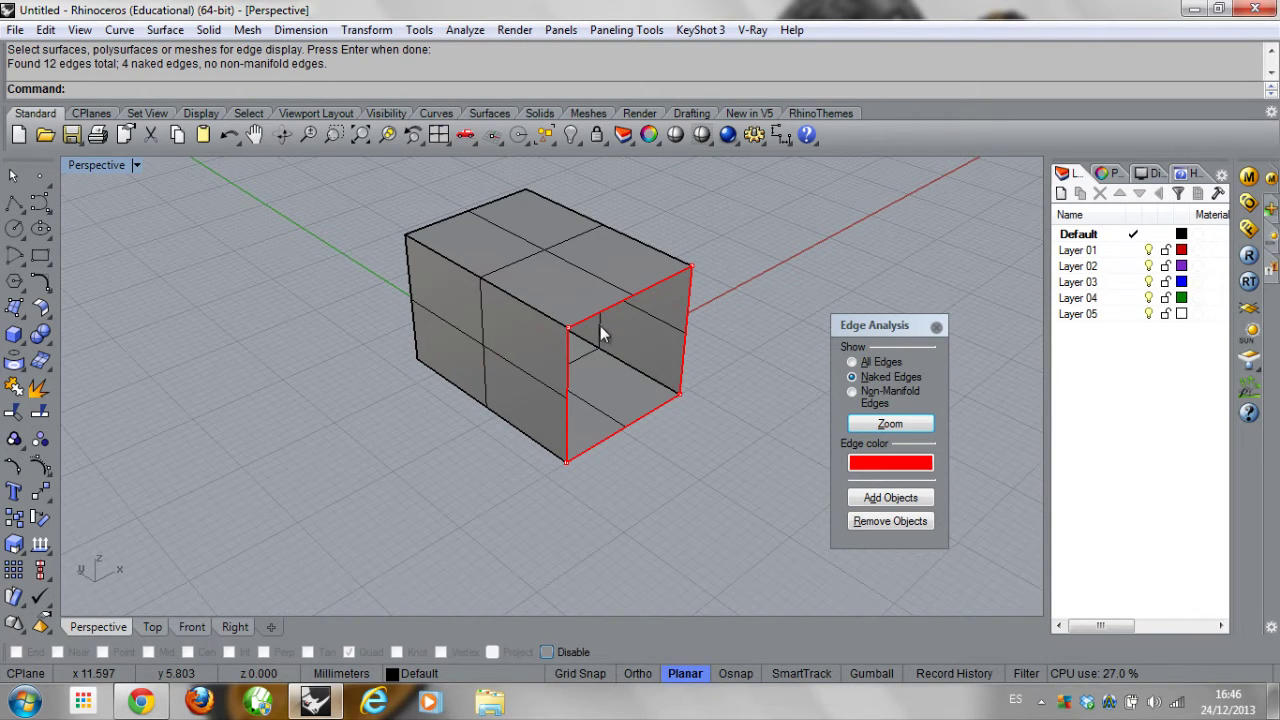
pyautogui.click(936, 329)
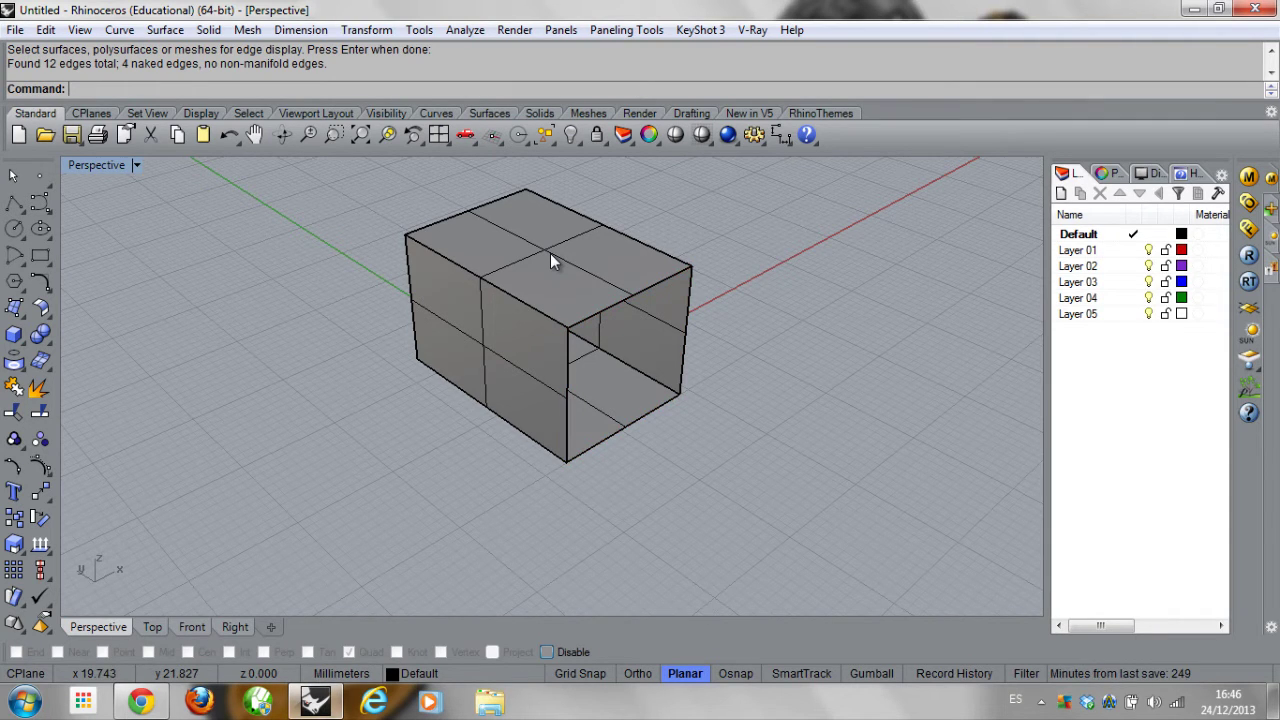
# Undo the deletion and the extraction of the box's end face, and leave the box deselected
pyautogui.hotkey('ctrl', 'z')
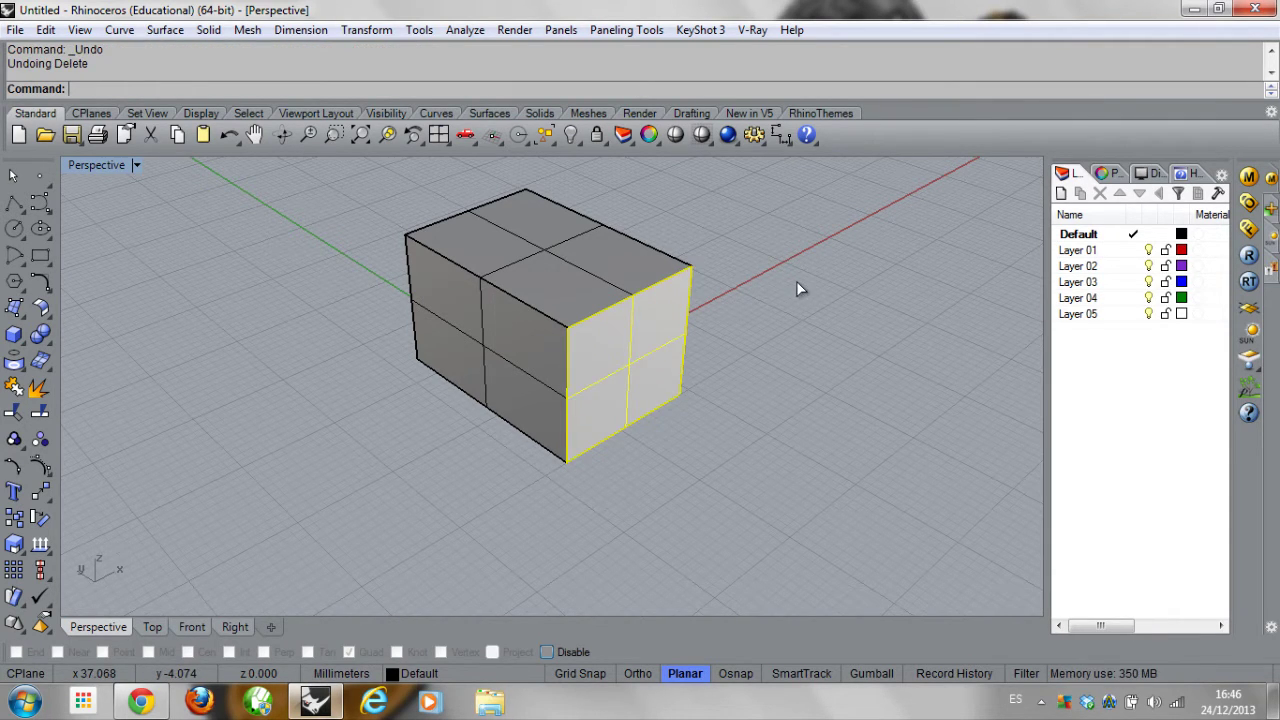
pyautogui.hotkey('ctrl', 'z')
pyautogui.click(592, 266)
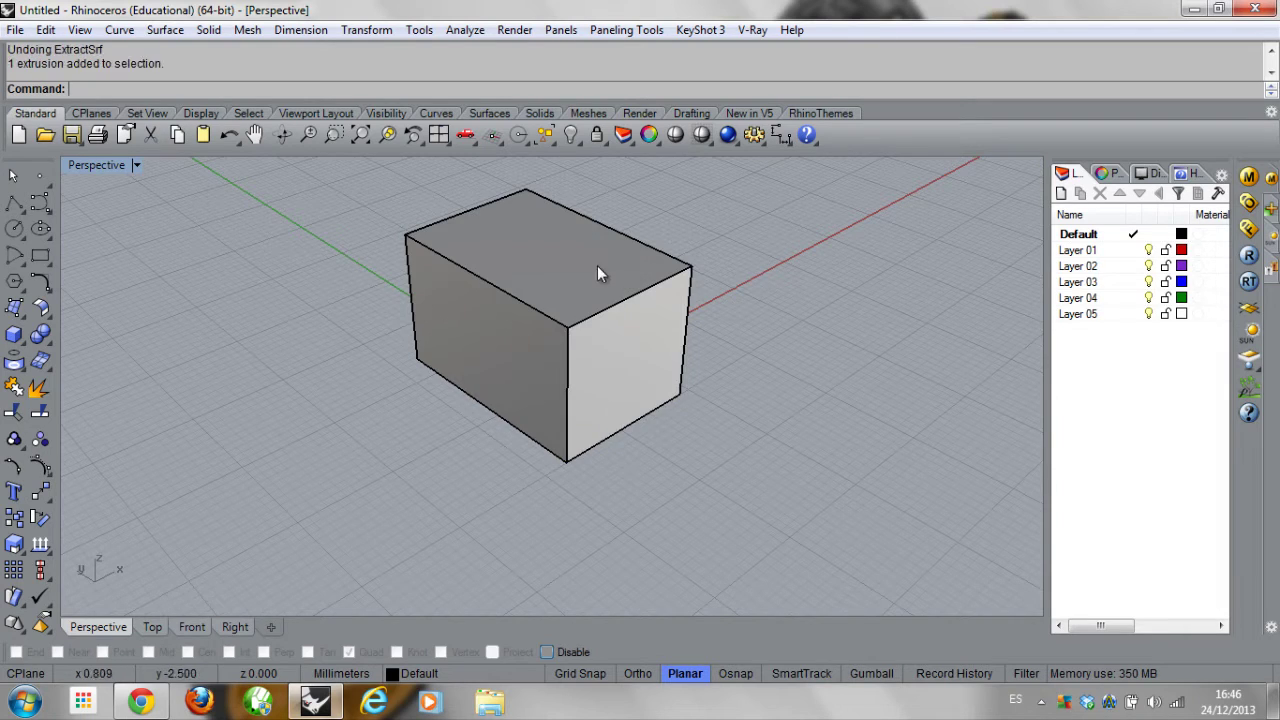
pyautogui.click(858, 336)
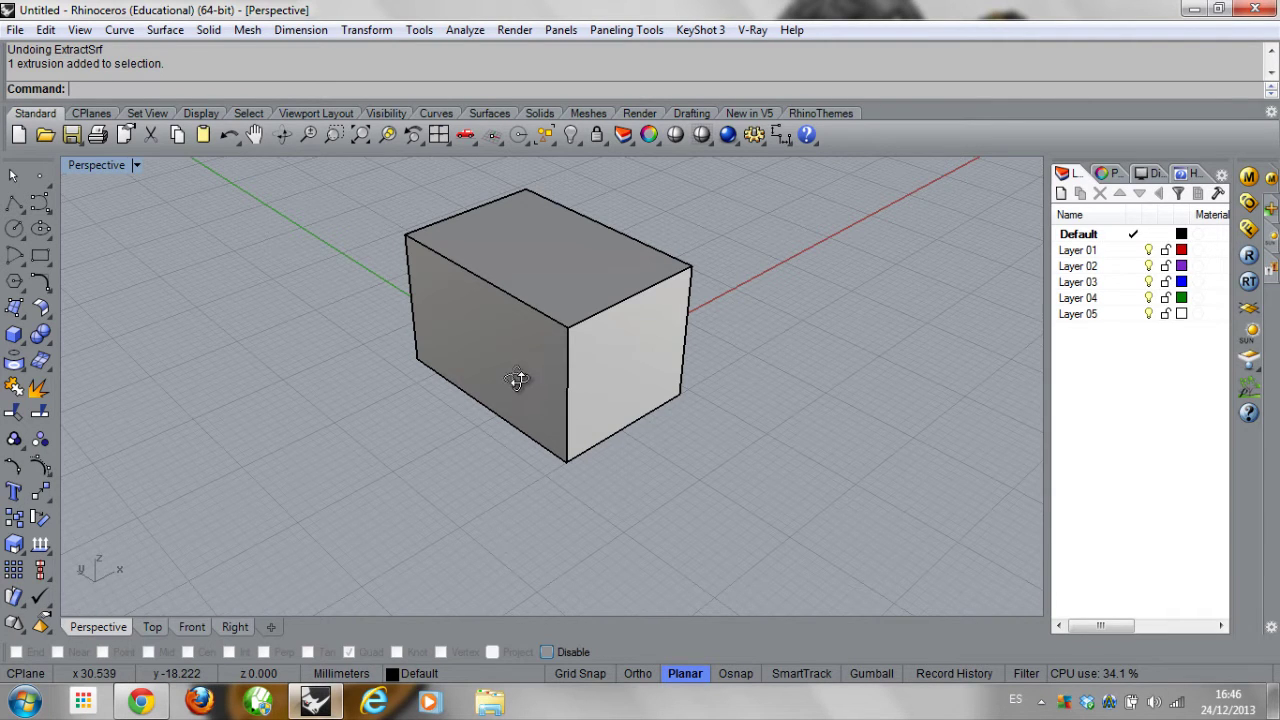
pyautogui.moveTo(517, 374); pyautogui.dragTo(608, 355, button='right')
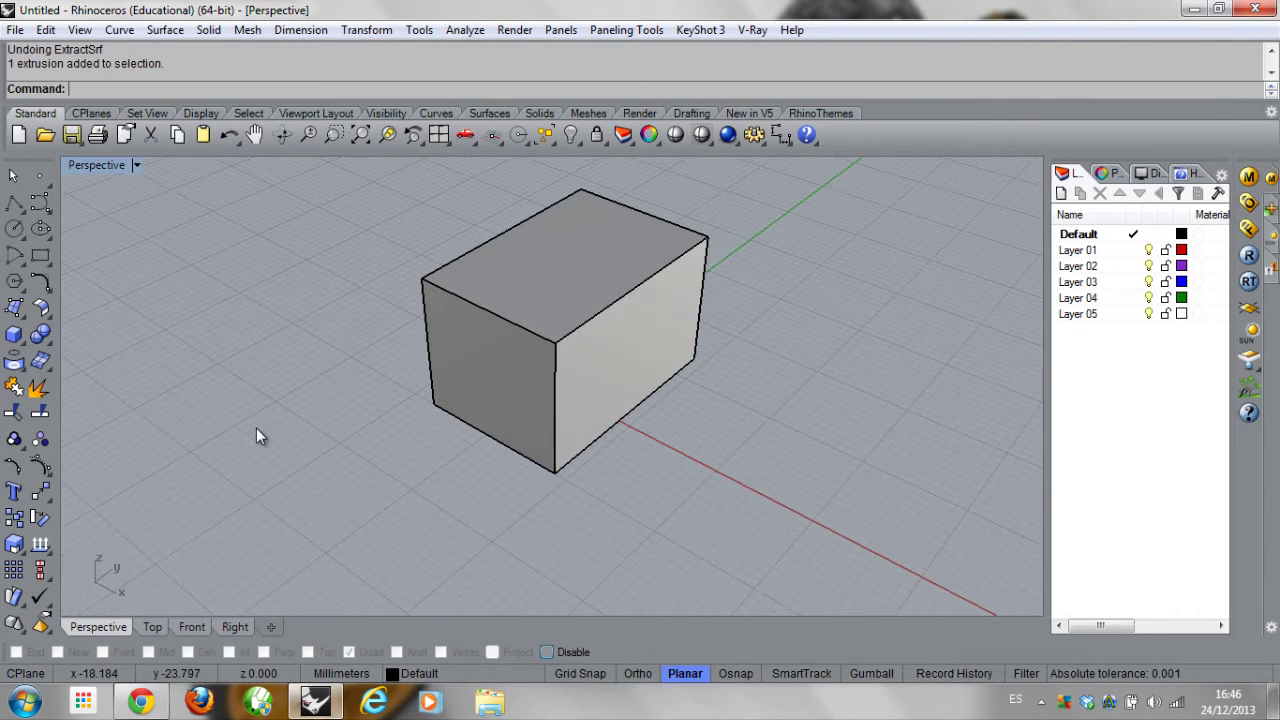
pyautogui.moveTo(256, 428); pyautogui.dragTo(439, 338, button='right')
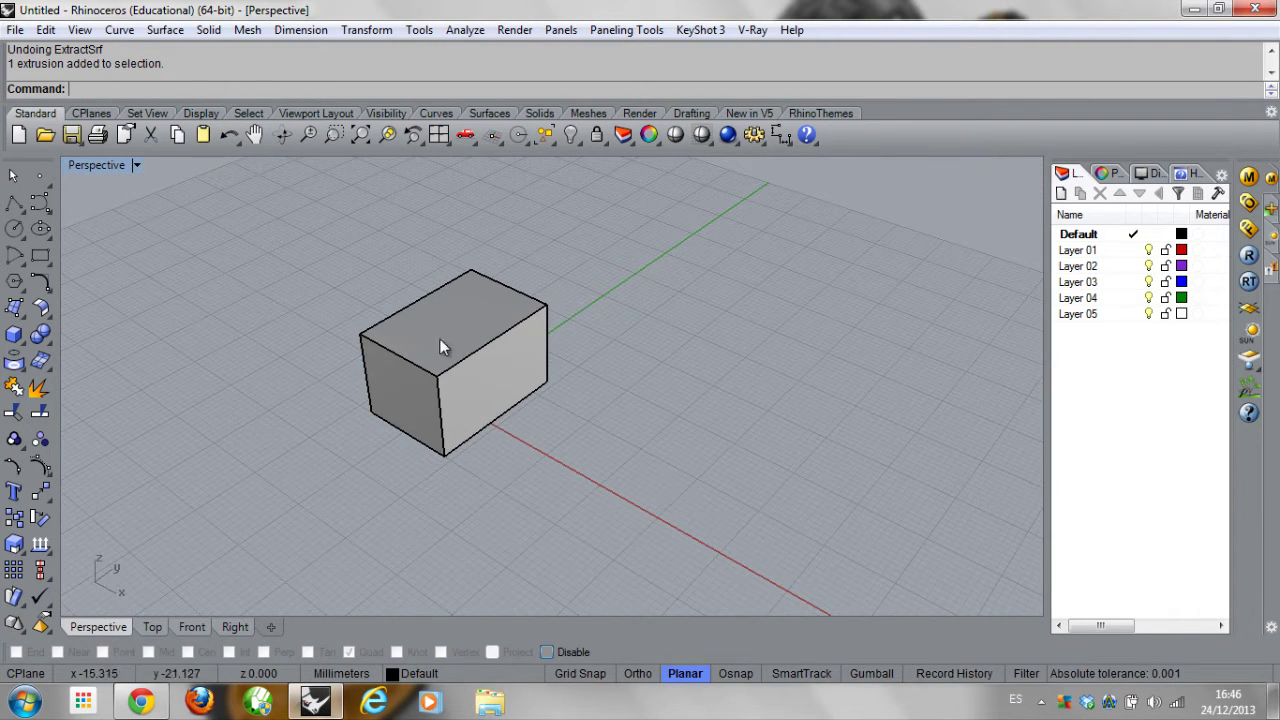
pyautogui.click(142, 172)
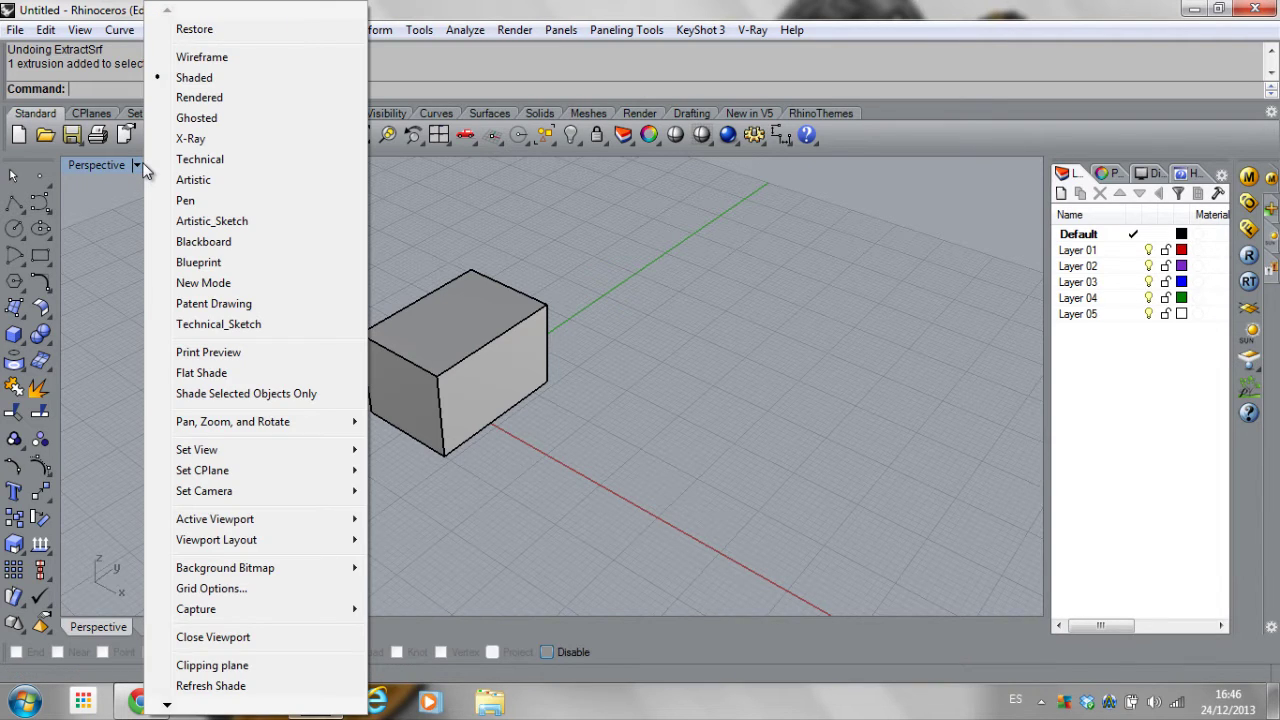
pyautogui.click(590, 254)
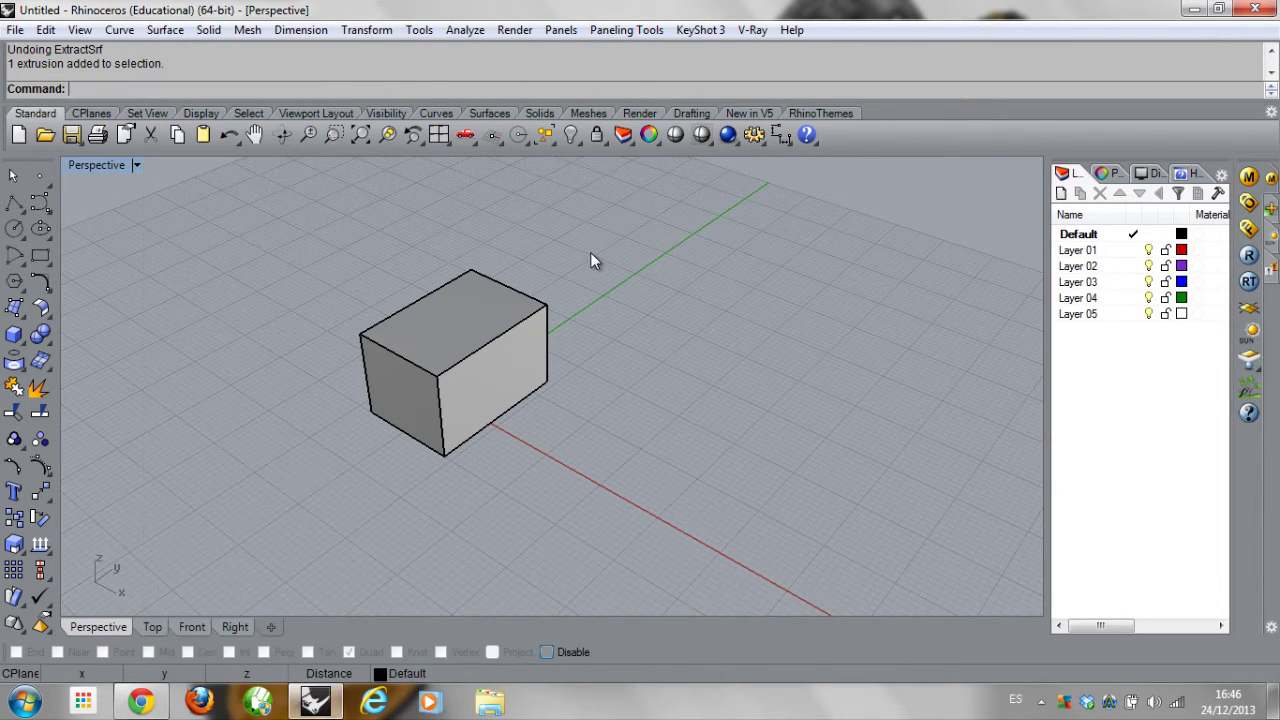
pyautogui.scroll(1, 545, 351)
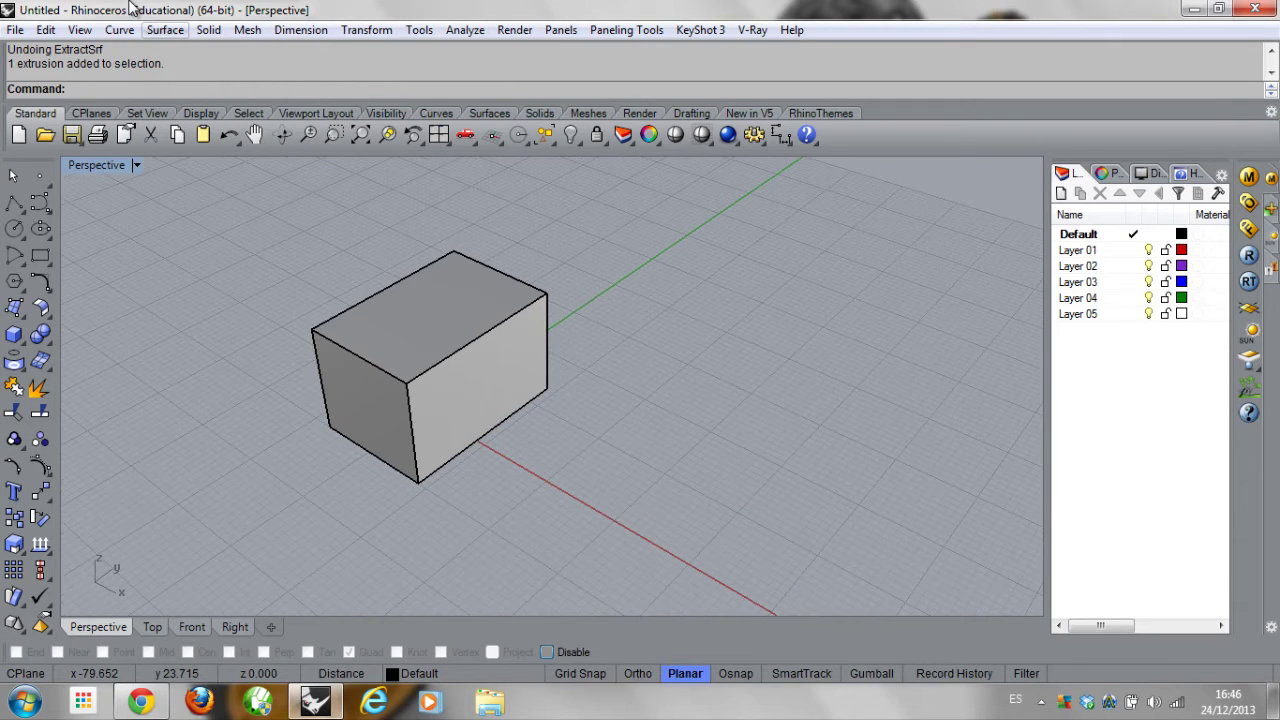
# Try converting the NURBS box to a polygon mesh with the preset polygon density, and undo the mesh
pyautogui.click(244, 30)
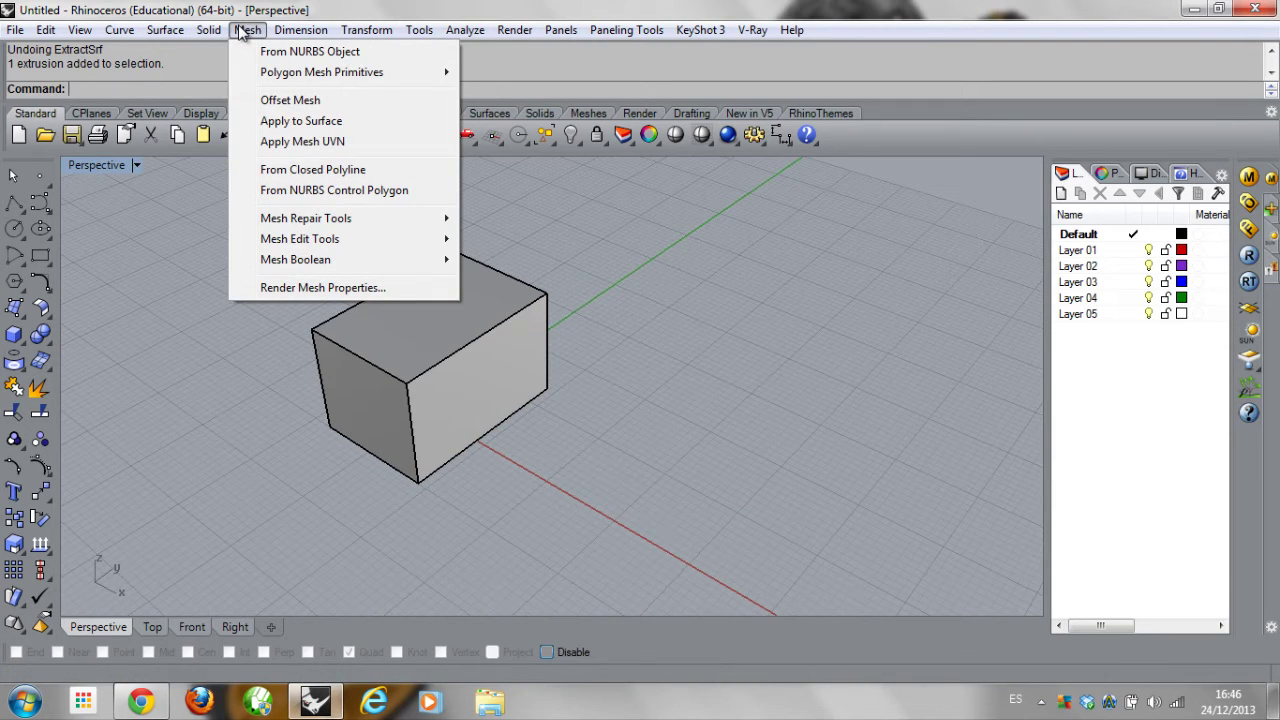
pyautogui.click(290, 56)
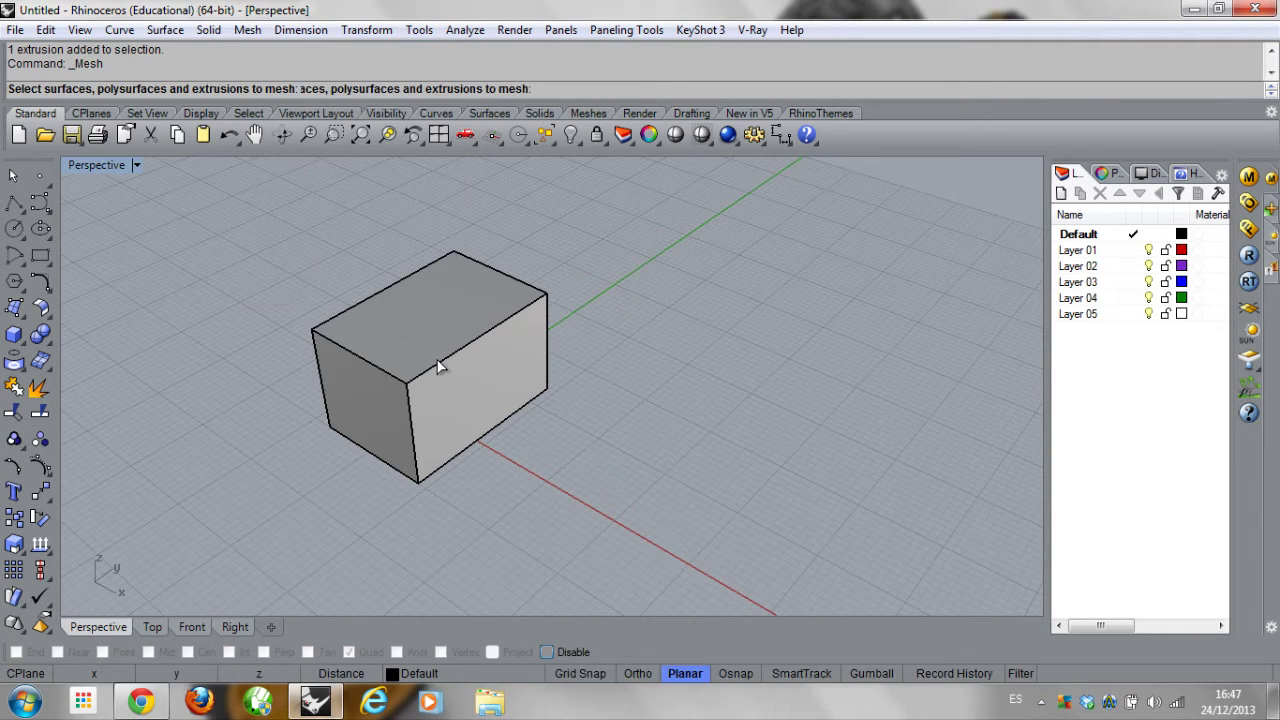
pyautogui.click(424, 335)
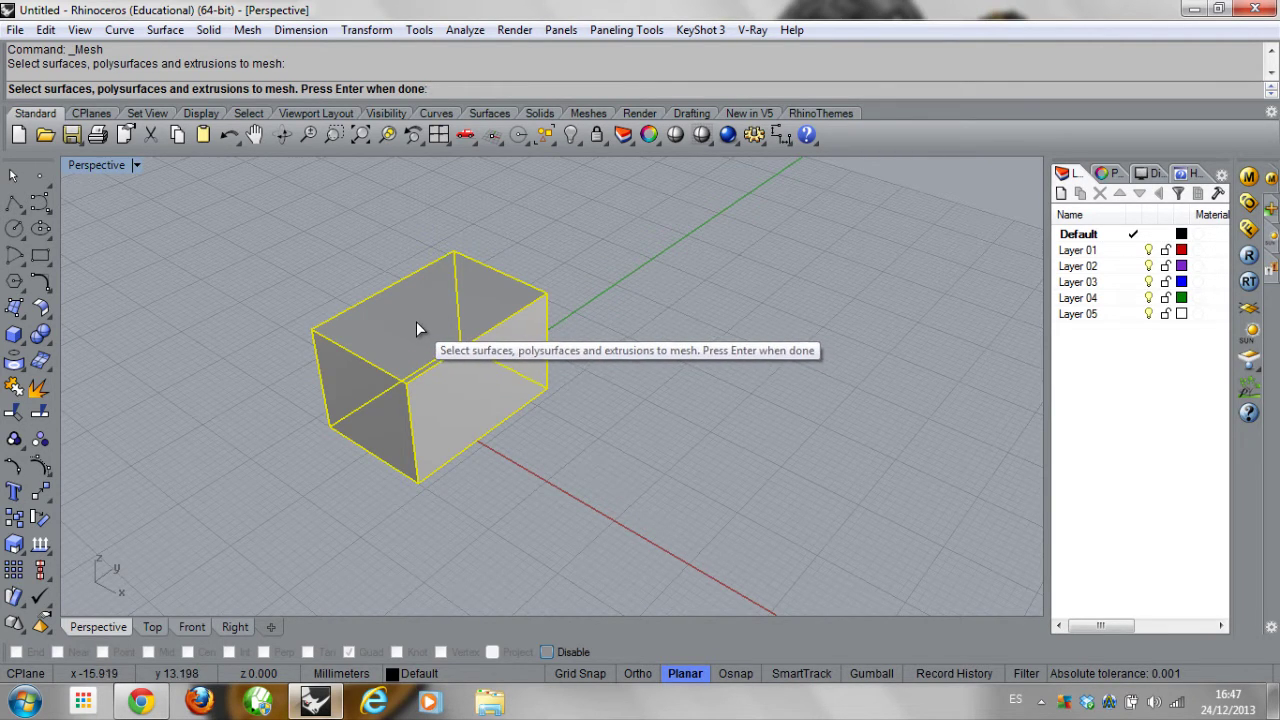
pyautogui.press('Return')
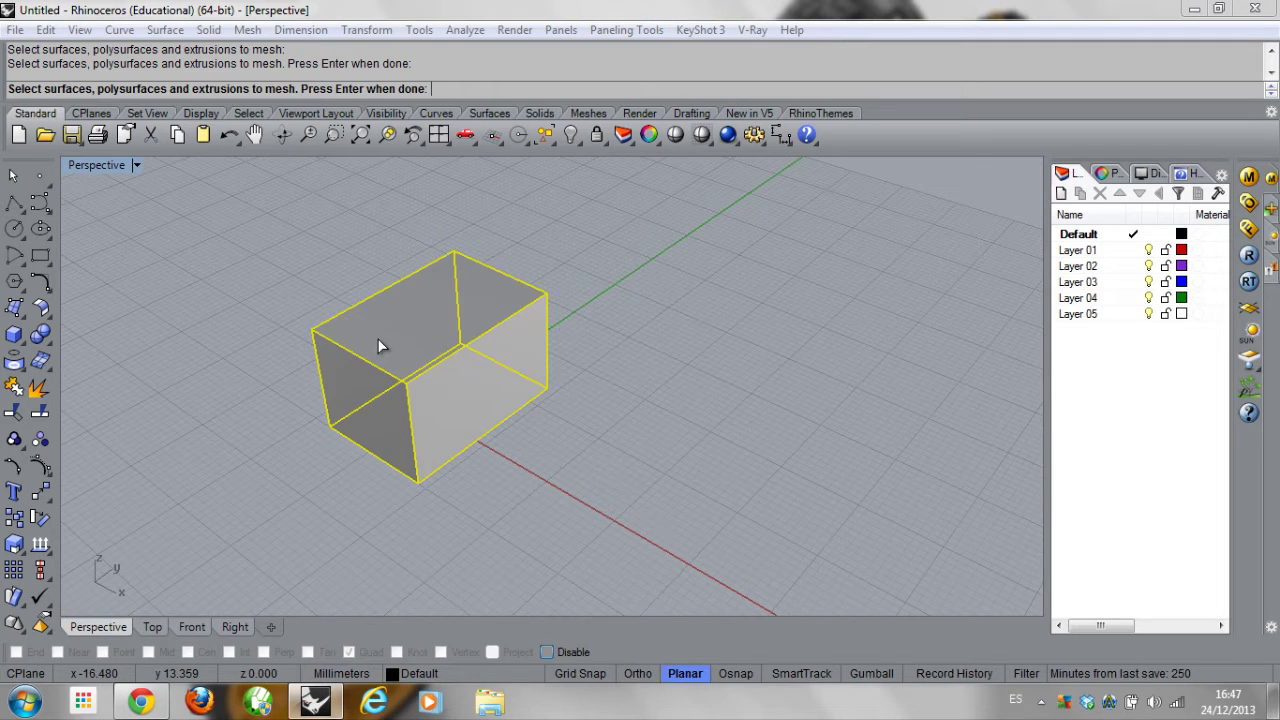
pyautogui.press('Return')
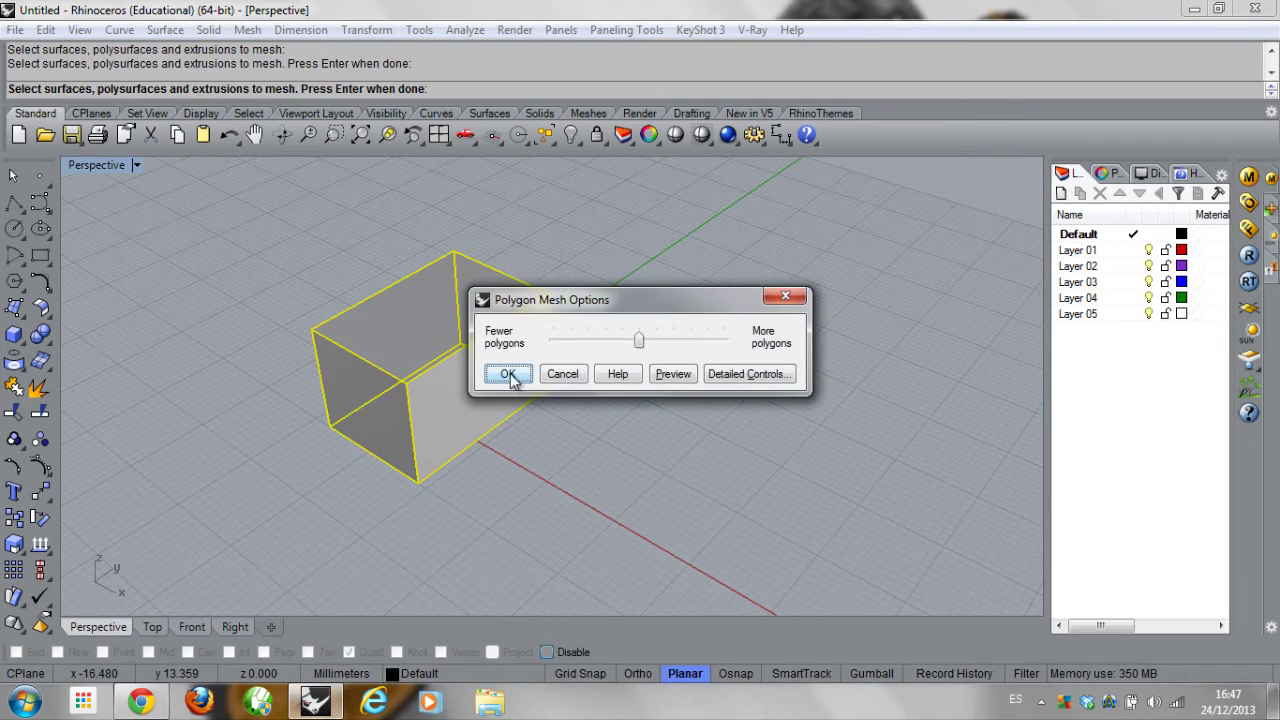
pyautogui.moveTo(535, 306); pyautogui.dragTo(719, 219)
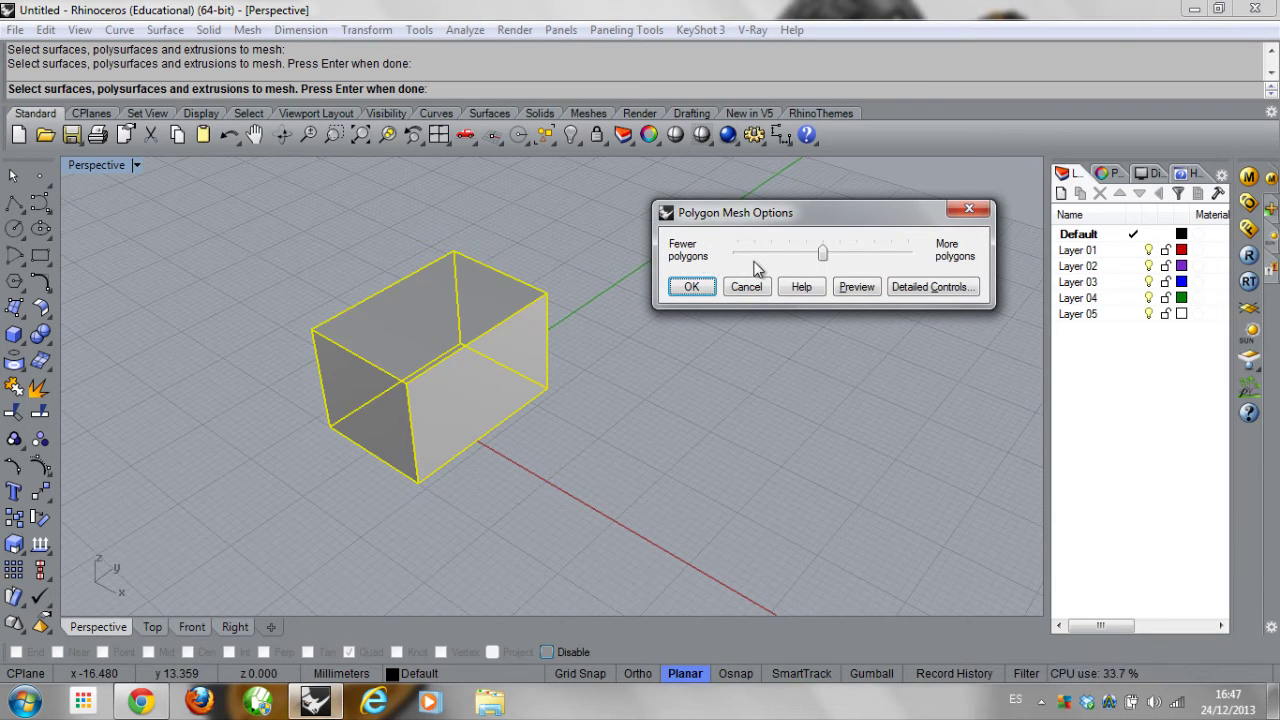
pyautogui.click(692, 287)
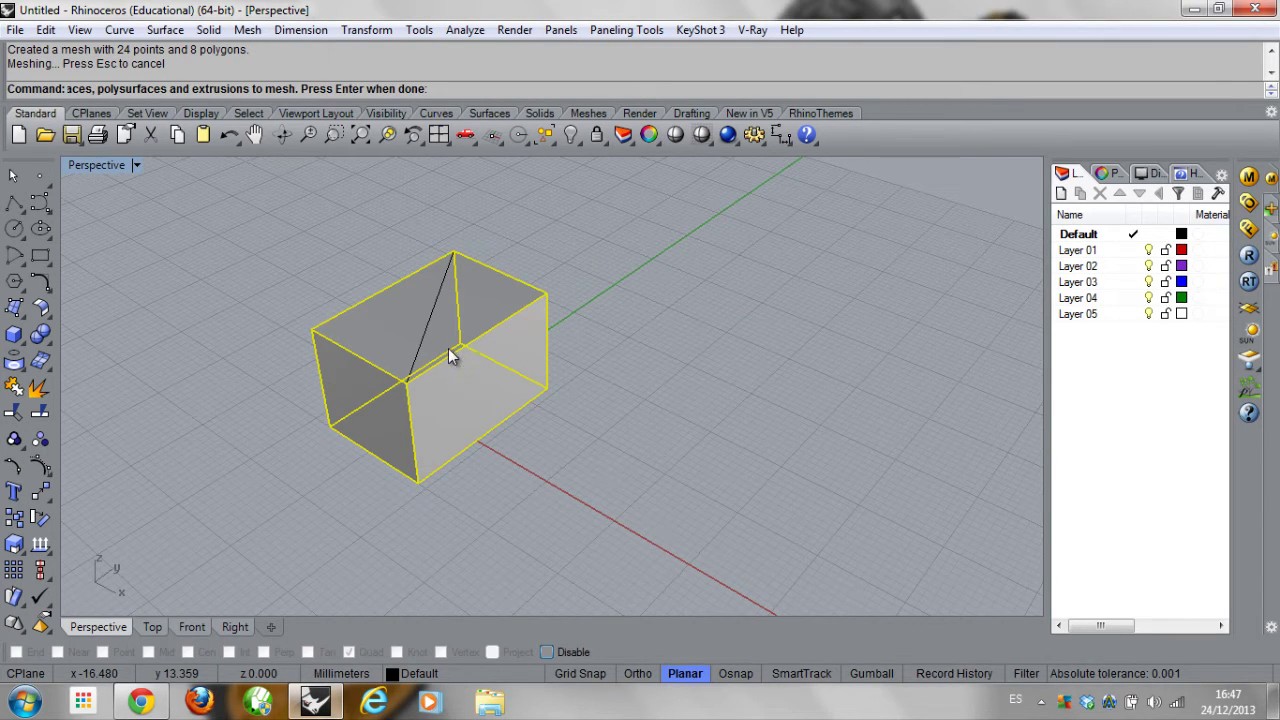
pyautogui.hotkey('ctrl', 'z')
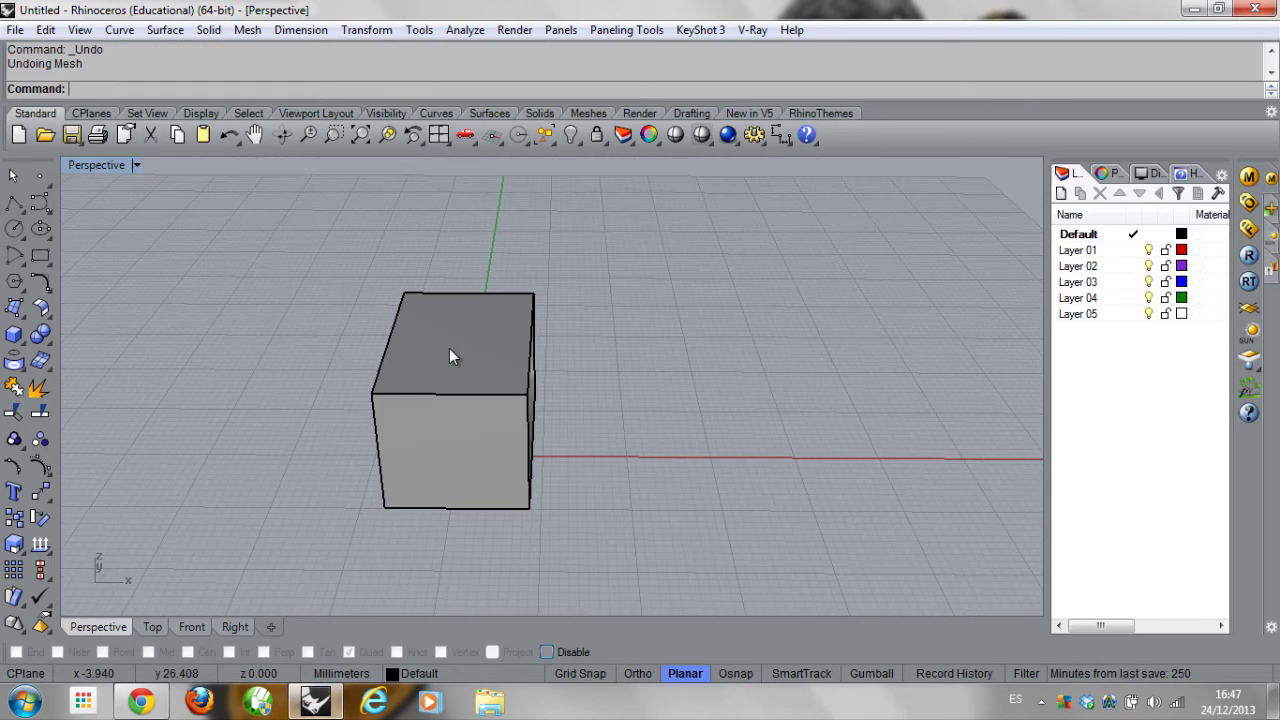
# Run the Mesh command on the box again, preview the mesh at the preset density, and inspect it from another angle
pyautogui.click(477, 350)
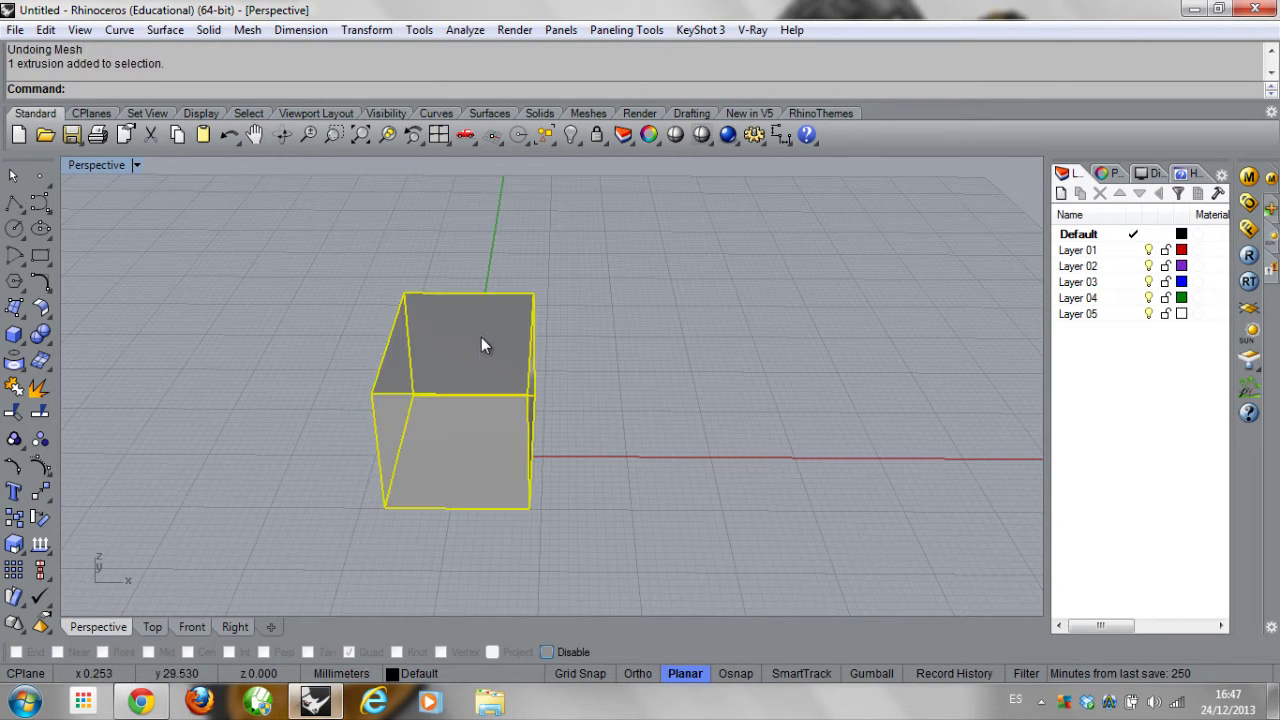
pyautogui.press('Return')
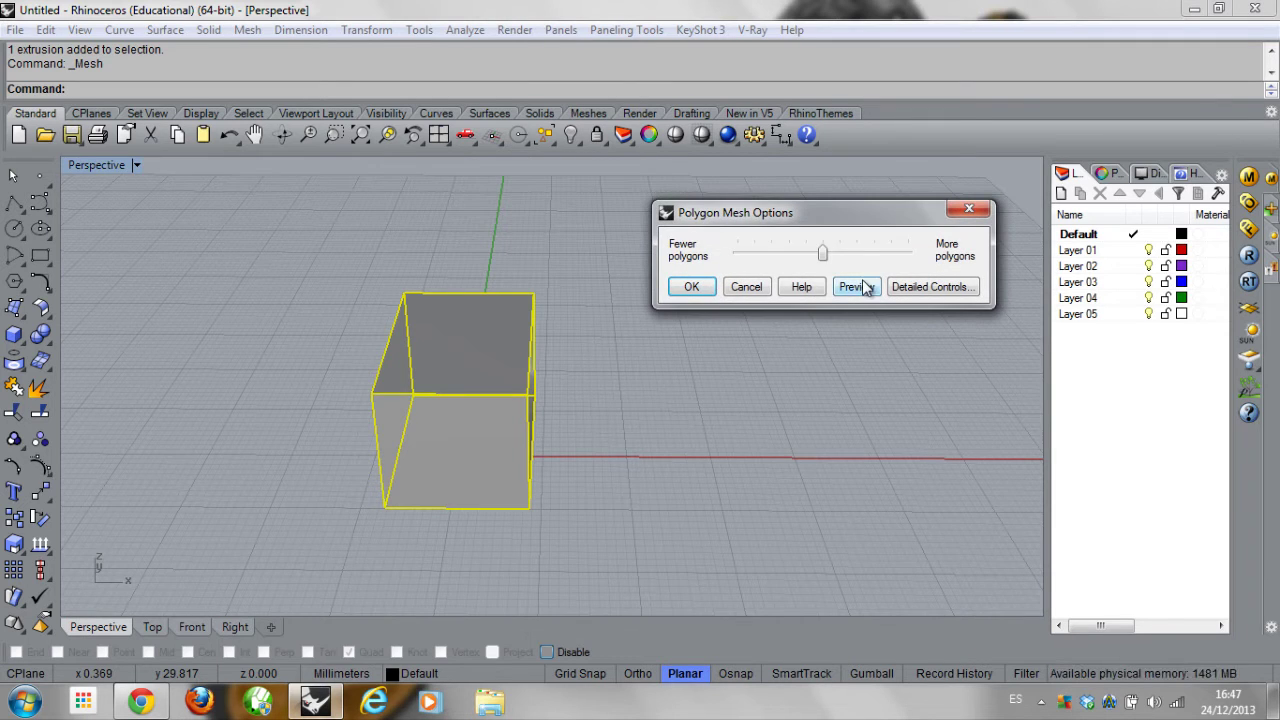
pyautogui.click(858, 286)
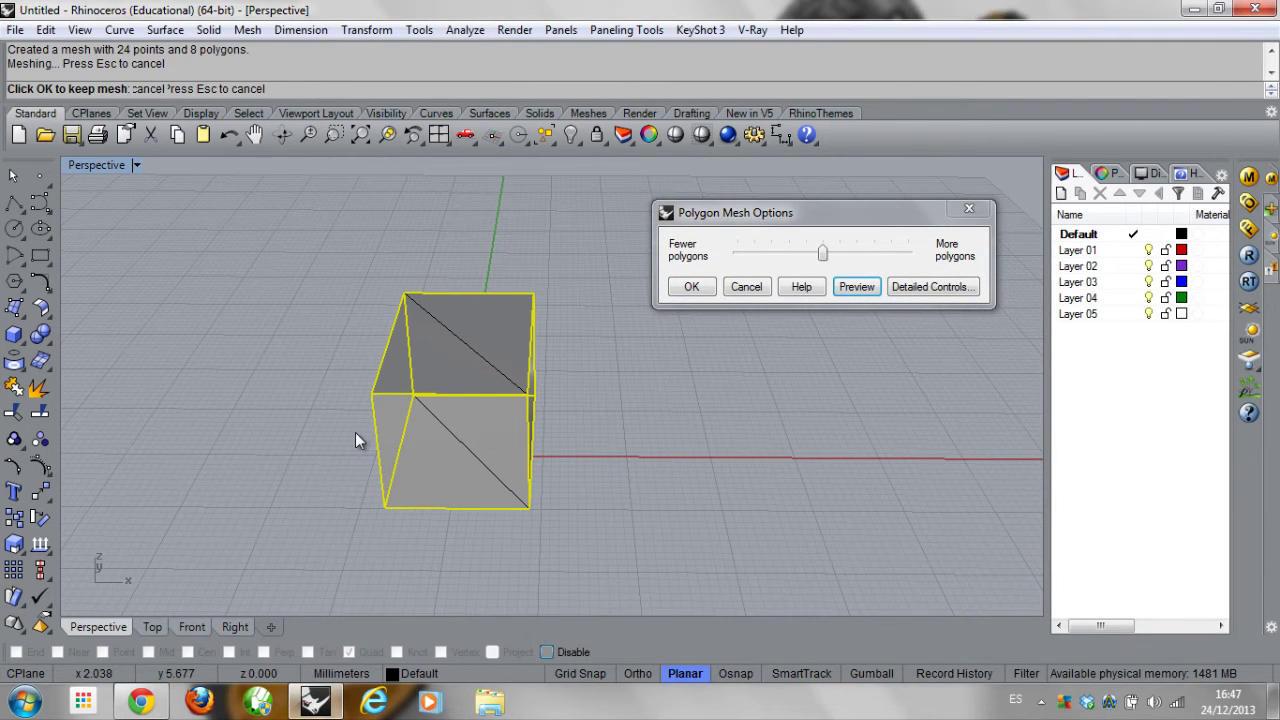
pyautogui.moveTo(353, 440); pyautogui.dragTo(447, 315, button='right')
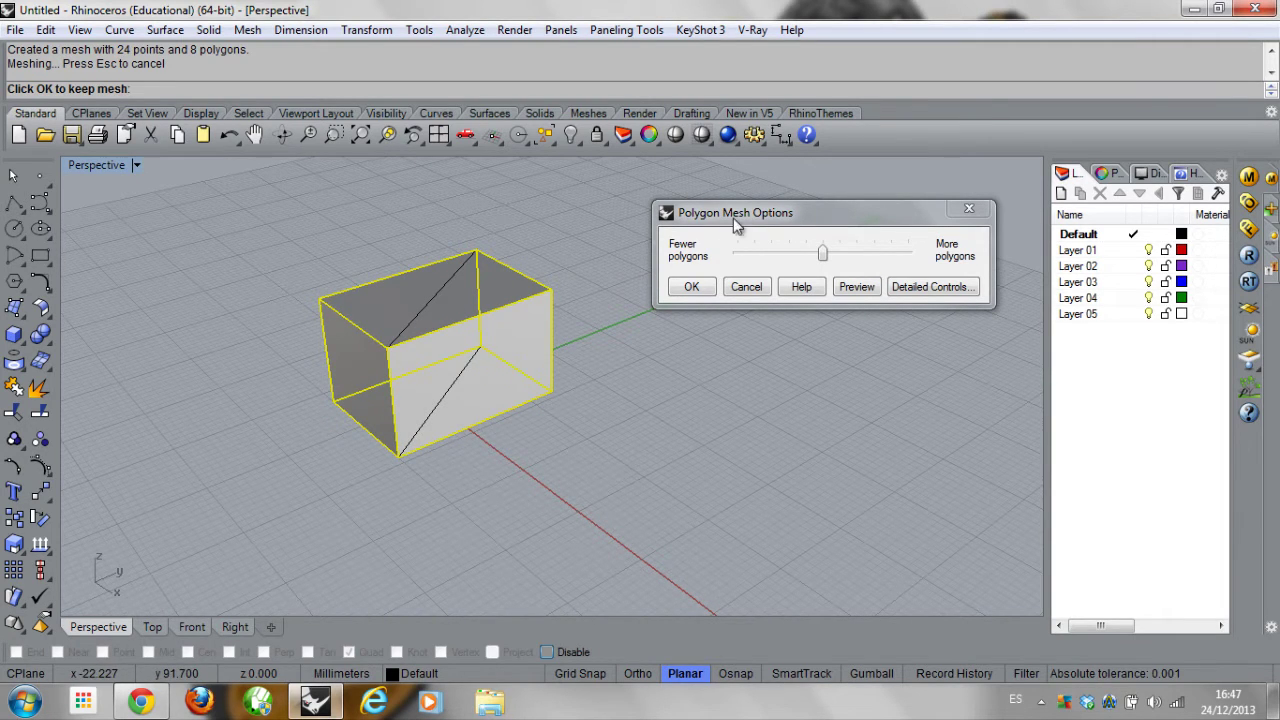
# Raise the mesh density two notches toward more polygons and preview the mesh
pyautogui.click(864, 256)
pyautogui.click(868, 252)
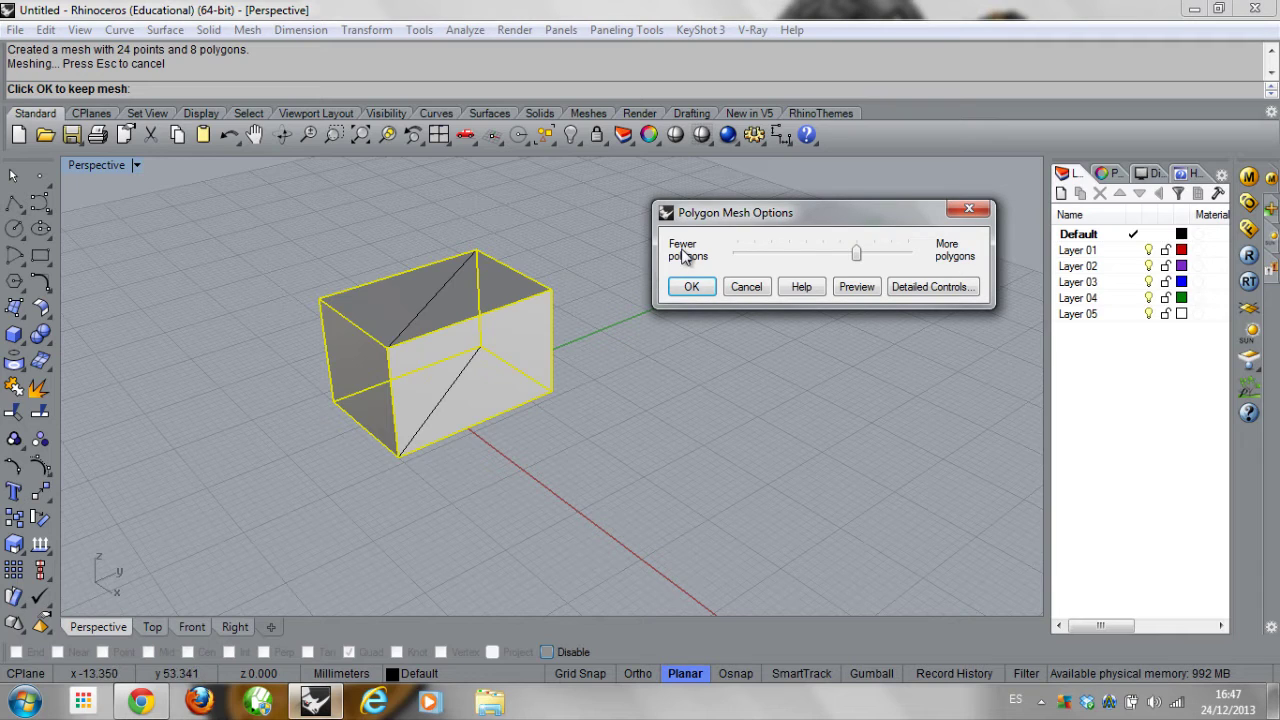
pyautogui.click(865, 299)
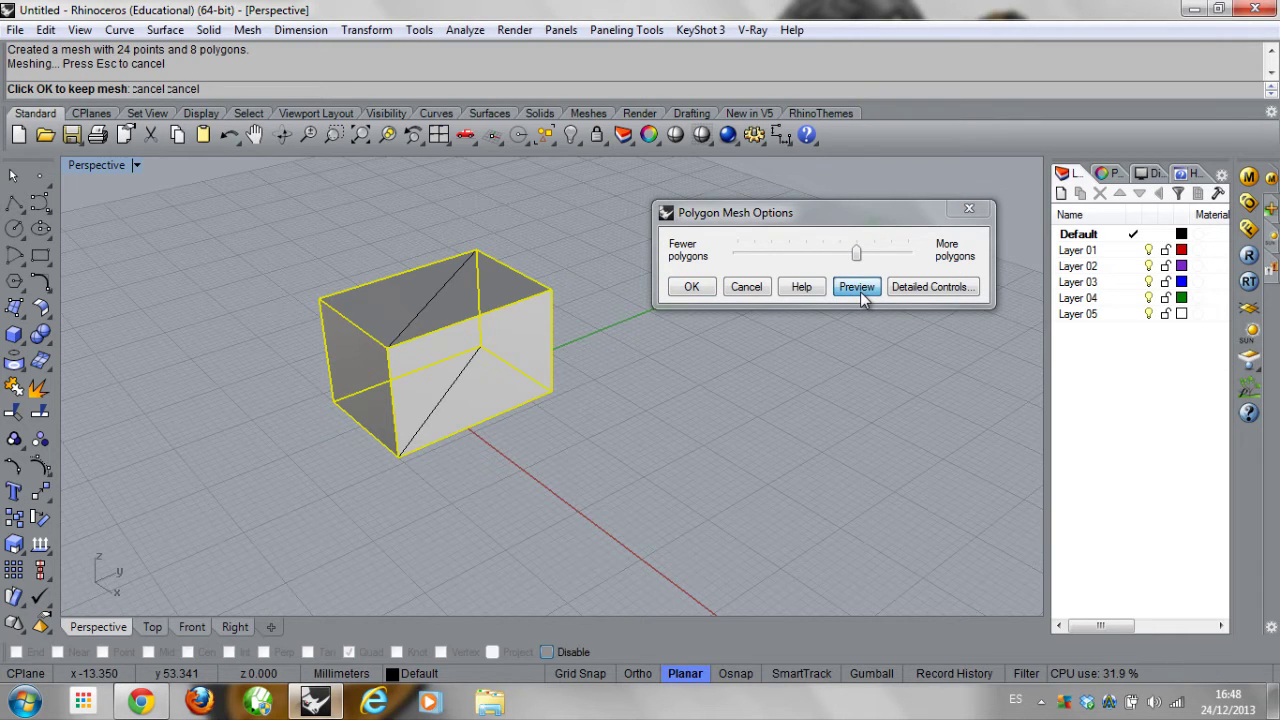
# Switch the polygon mesh settings to the detailed controls, enable Refine mesh, and preview the box's mesh
pyautogui.click(951, 286)
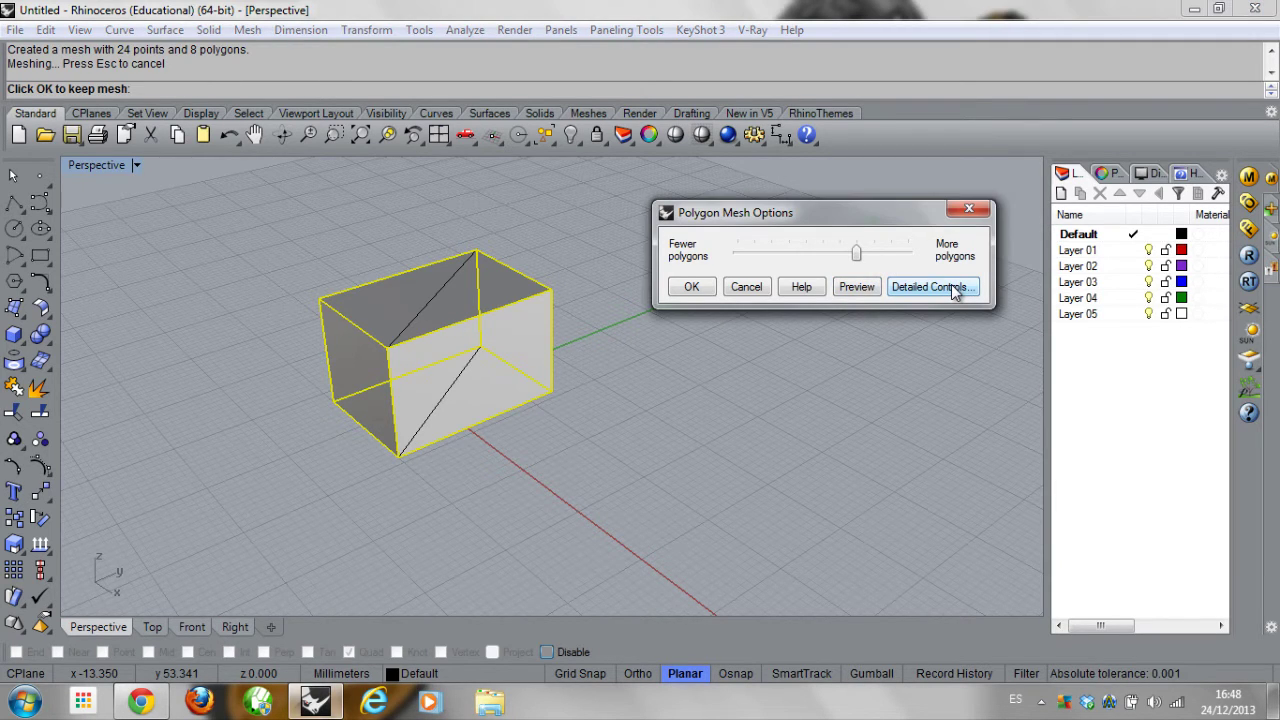
pyautogui.click(951, 286)
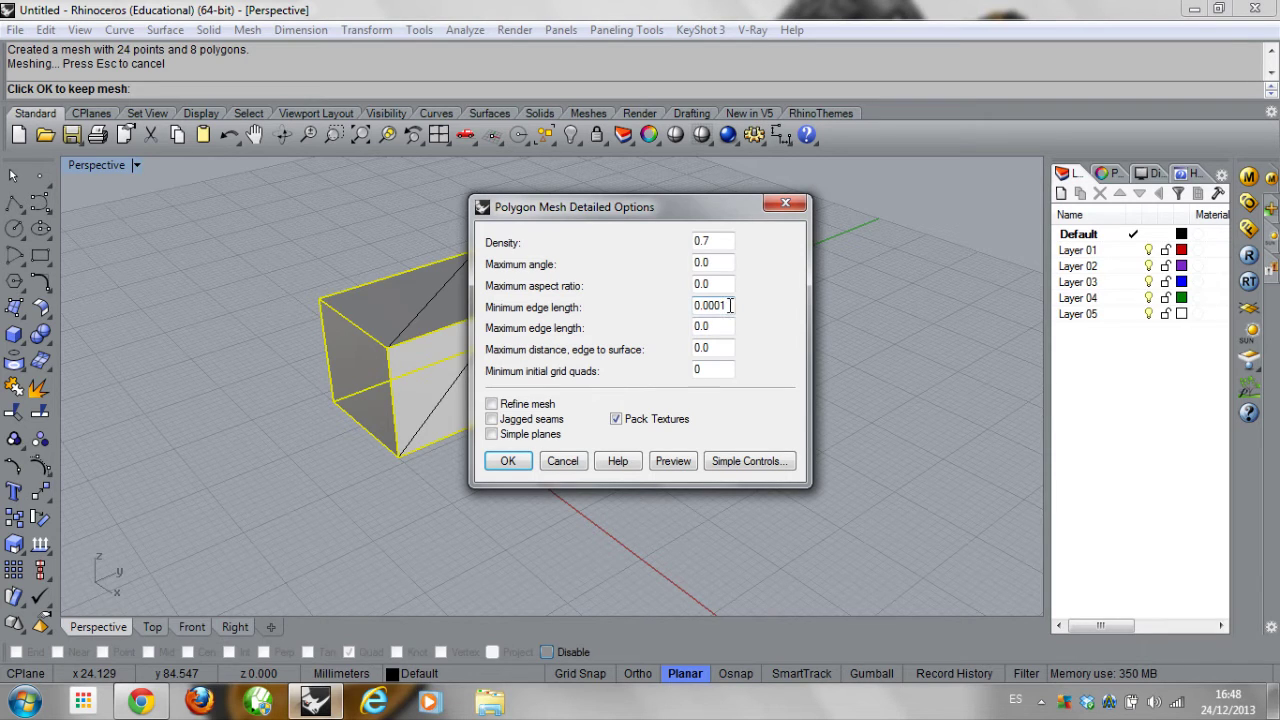
pyautogui.moveTo(667, 211); pyautogui.dragTo(872, 223)
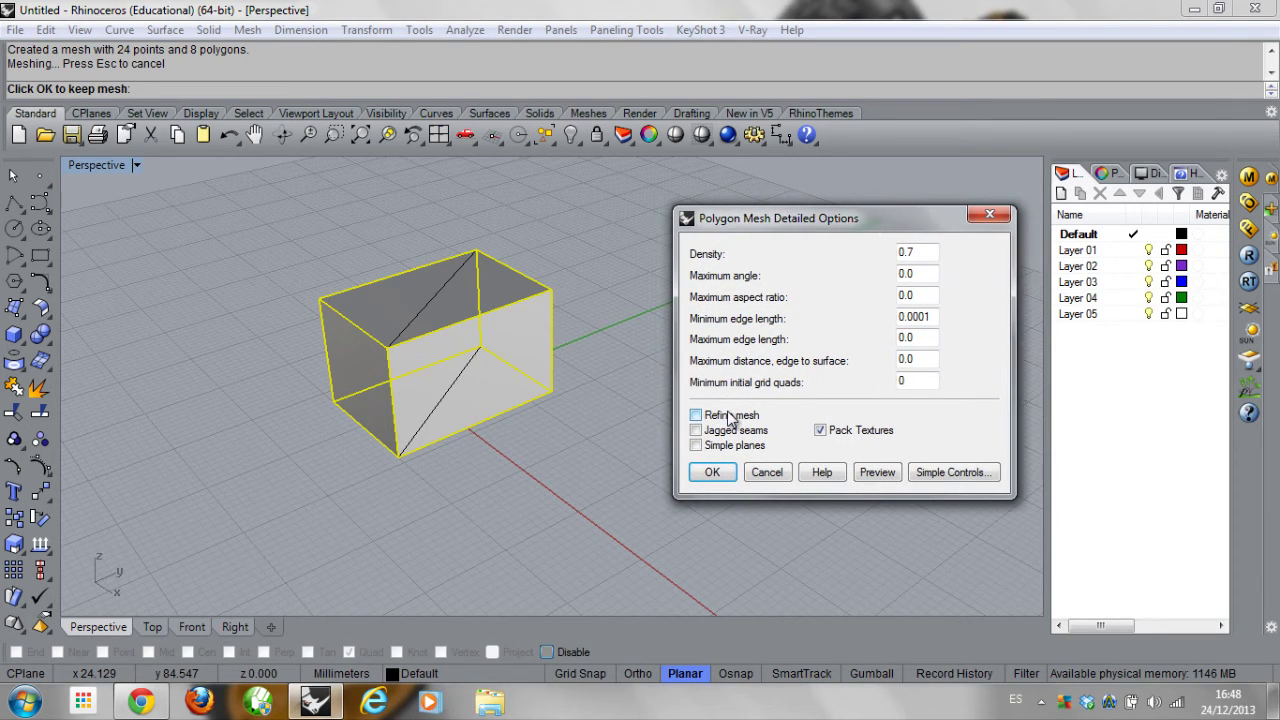
pyautogui.click(730, 418)
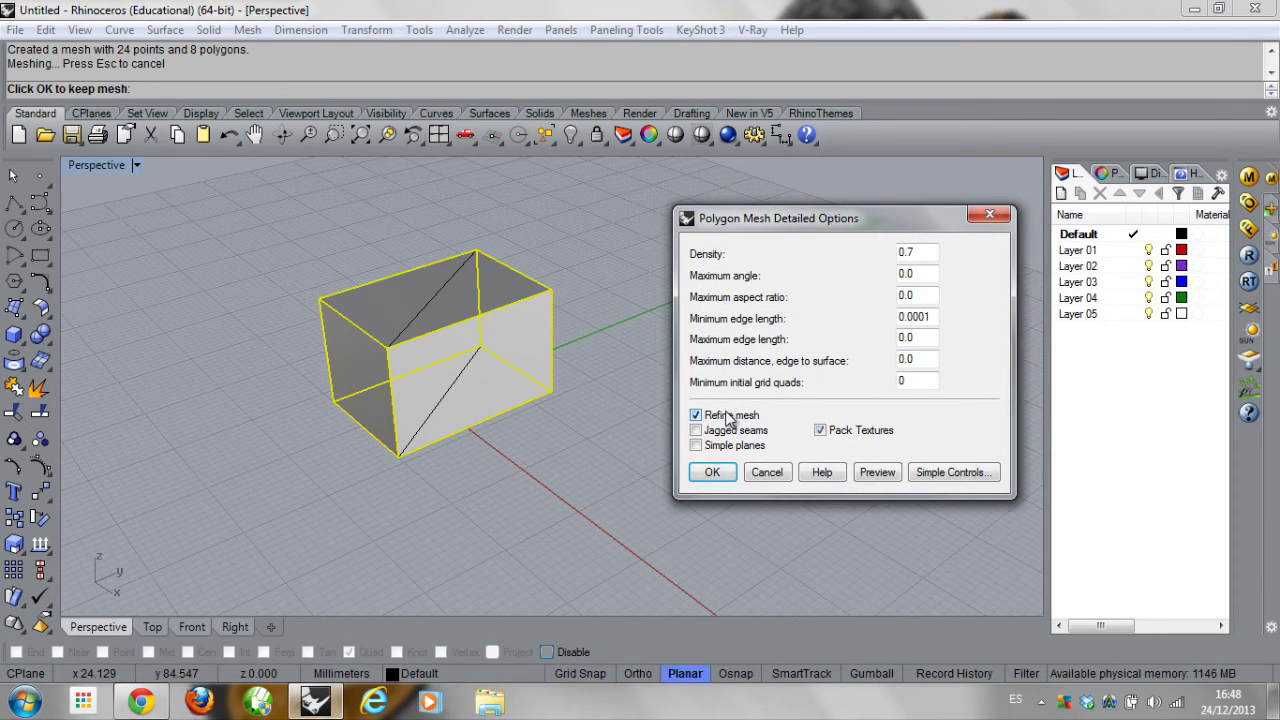
pyautogui.click(877, 472)
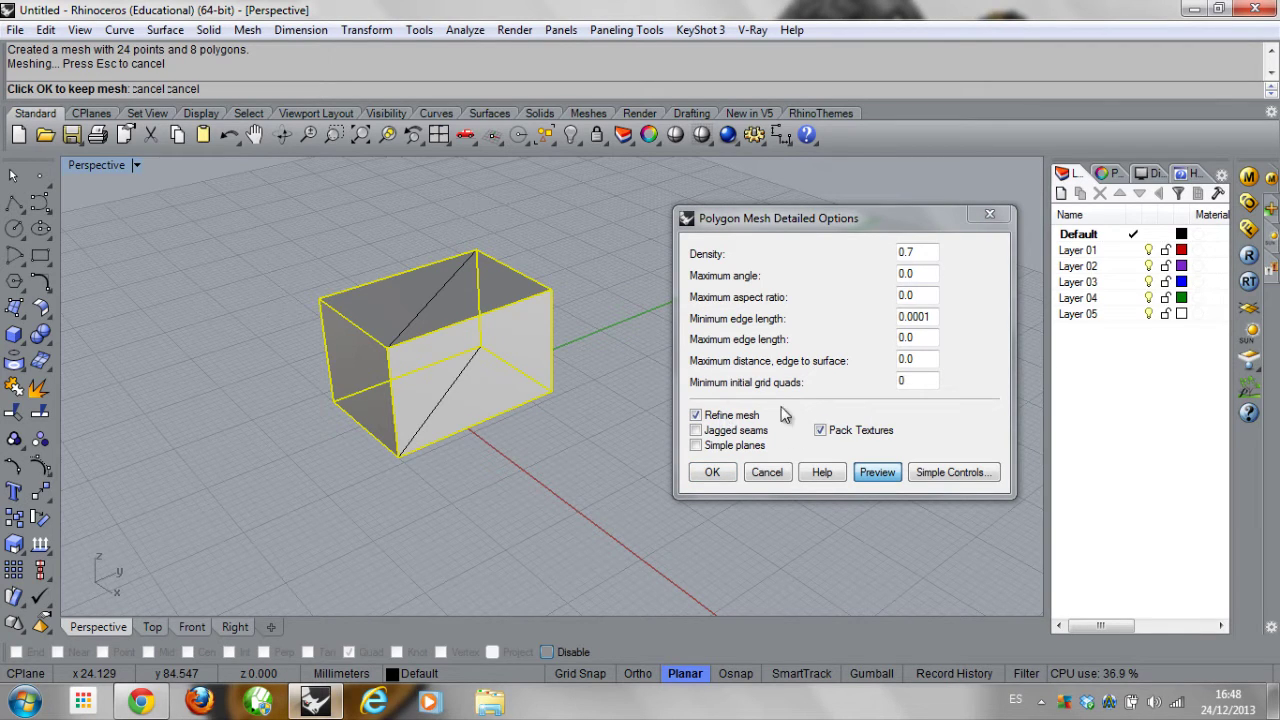
# Set the mesh's minimum edge length to 0.0 and its density to 0.0
pyautogui.click(931, 317)
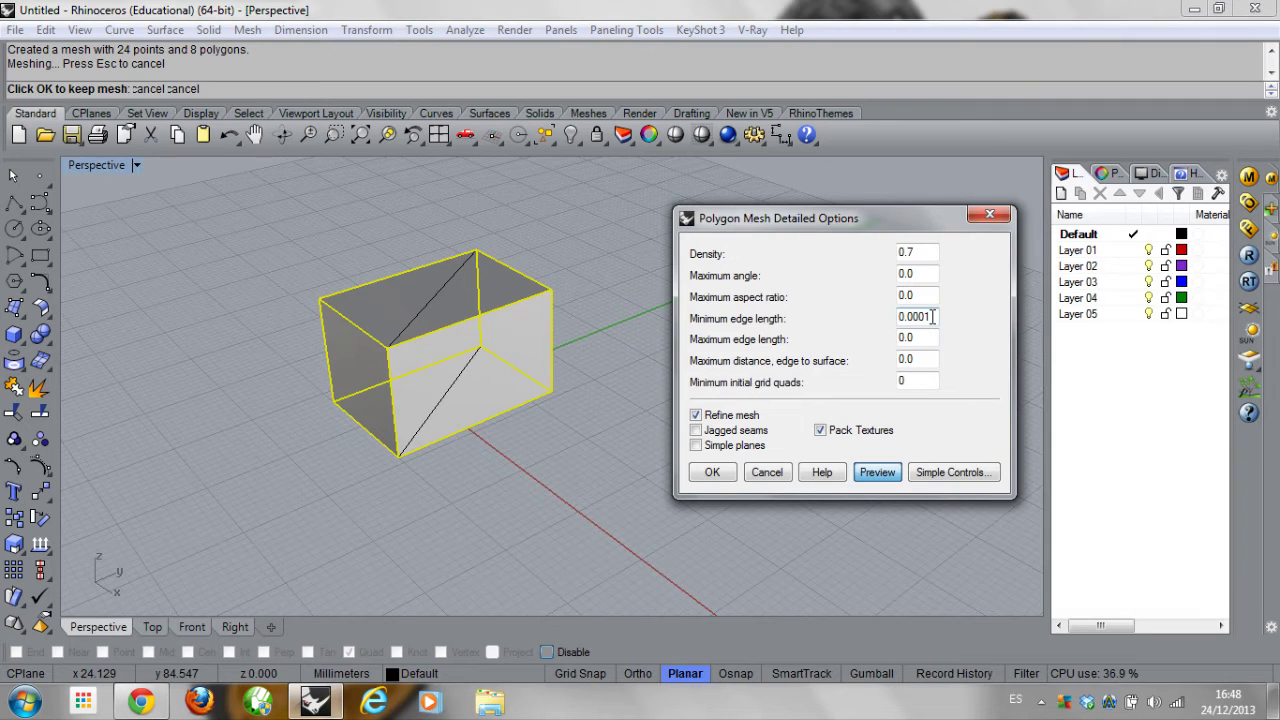
pyautogui.click(931, 316)
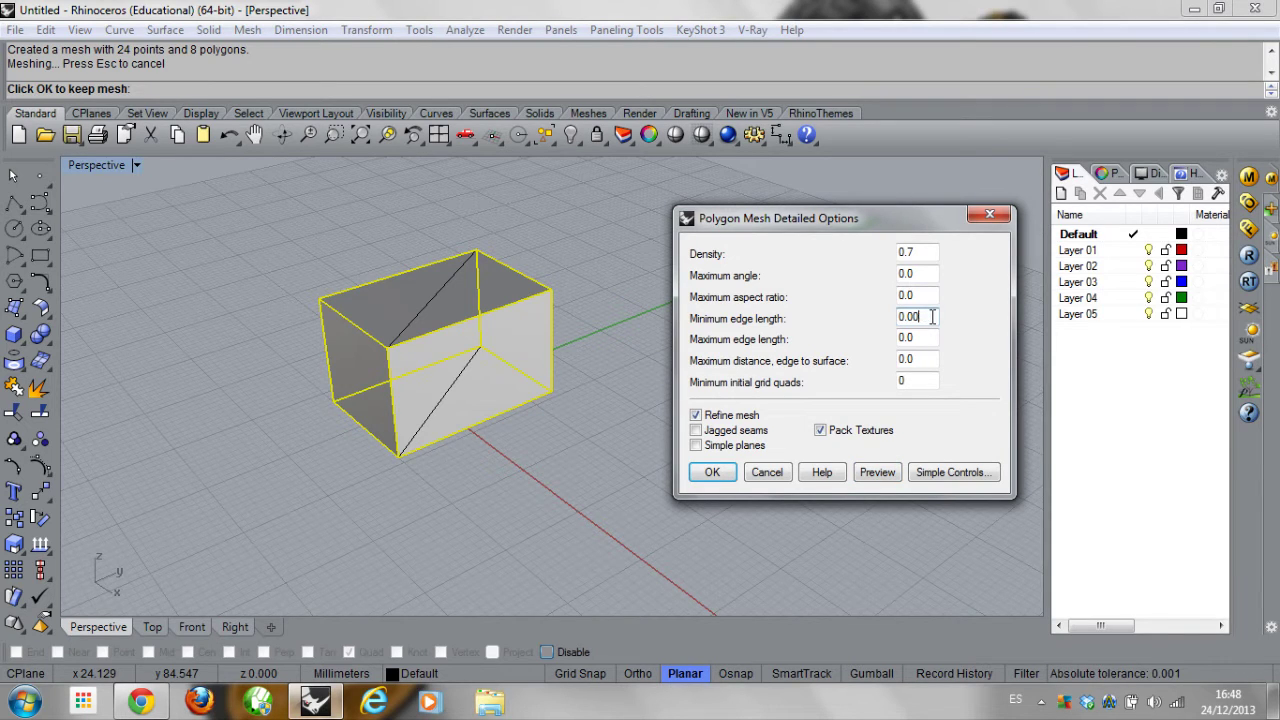
pyautogui.click(928, 251)
pyautogui.write('0')
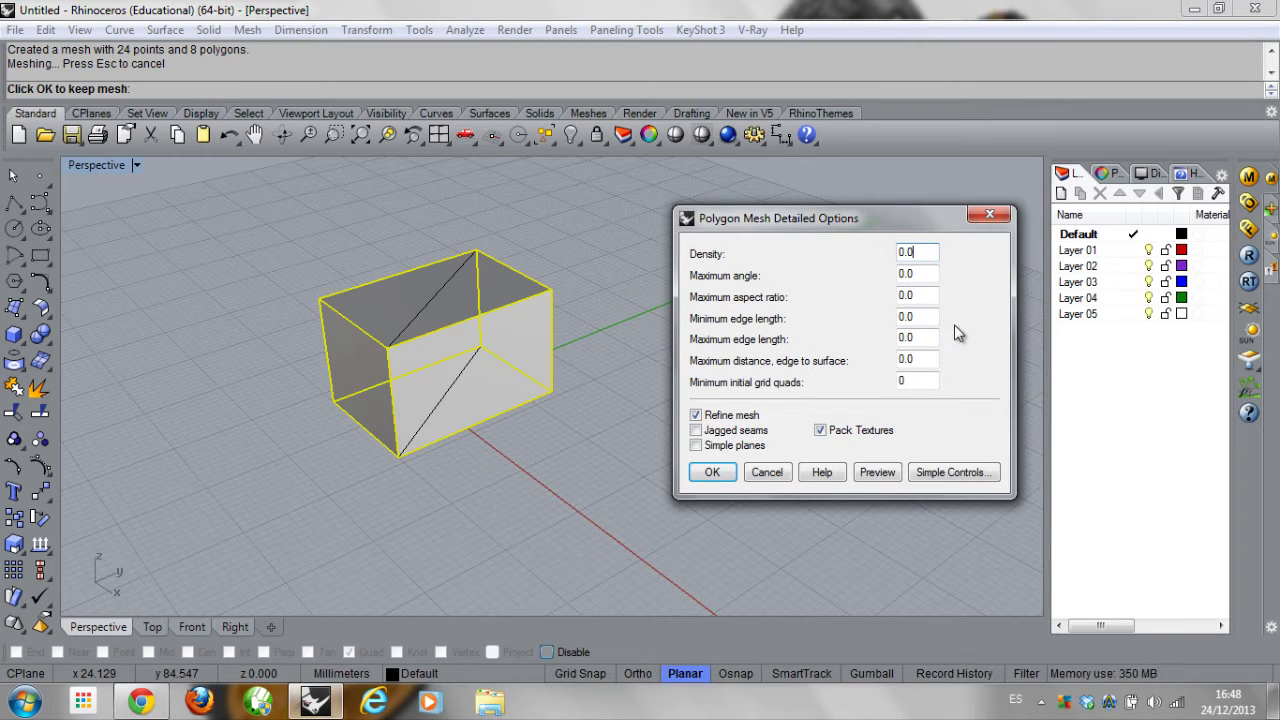
# Set the maximum distance, edge to surface, to 0.002, preview and create the mesh, and leave the original box deselected
pyautogui.click(920, 358)
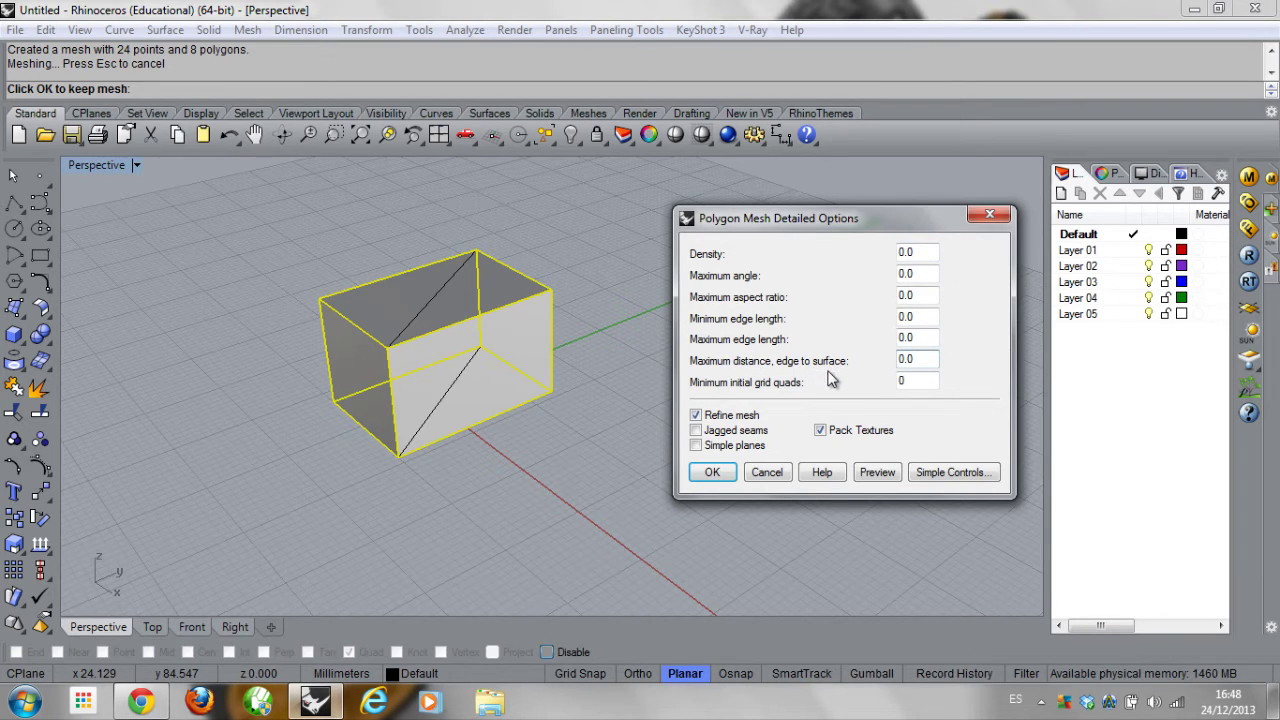
pyautogui.write('02')
pyautogui.click(876, 472)
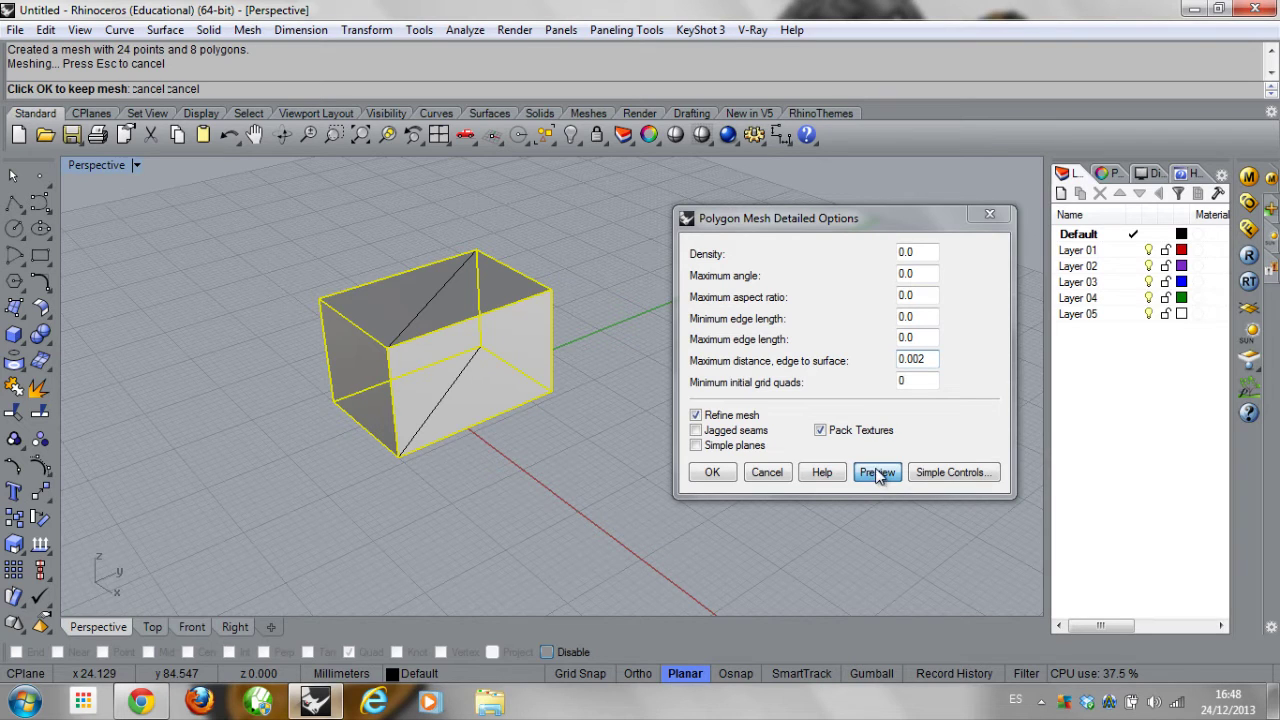
pyautogui.click(721, 479)
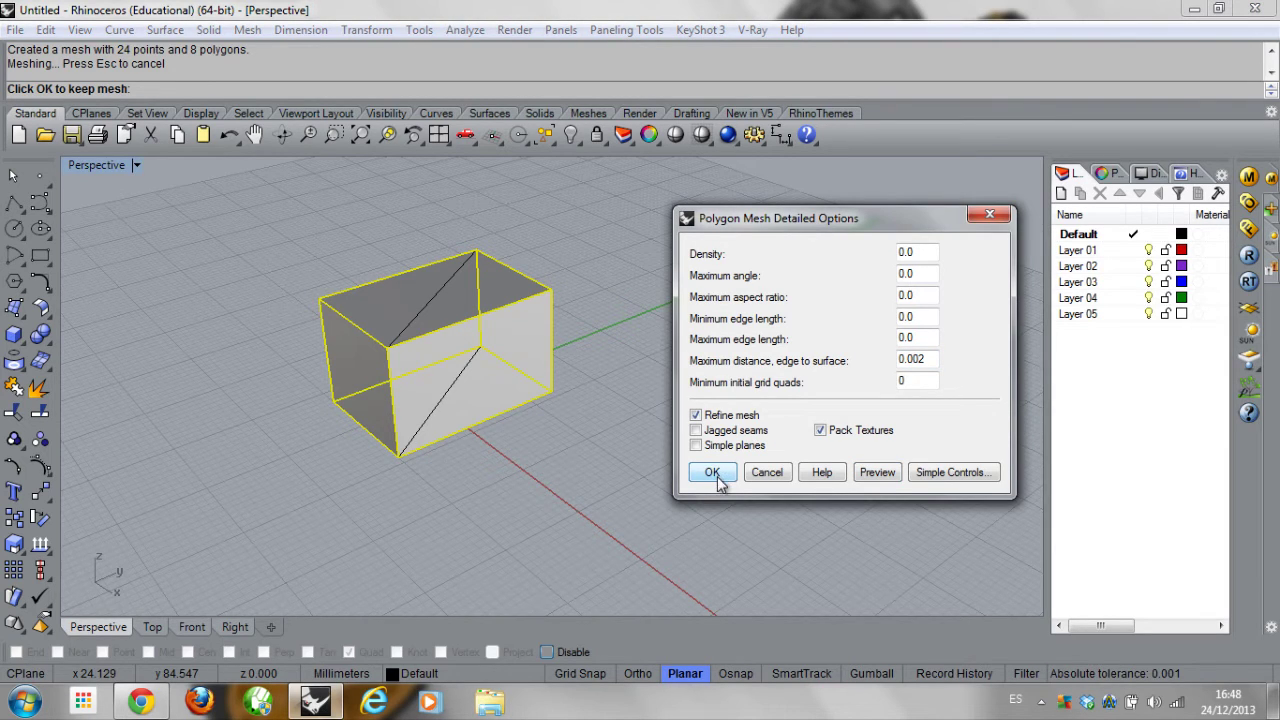
pyautogui.click(714, 476)
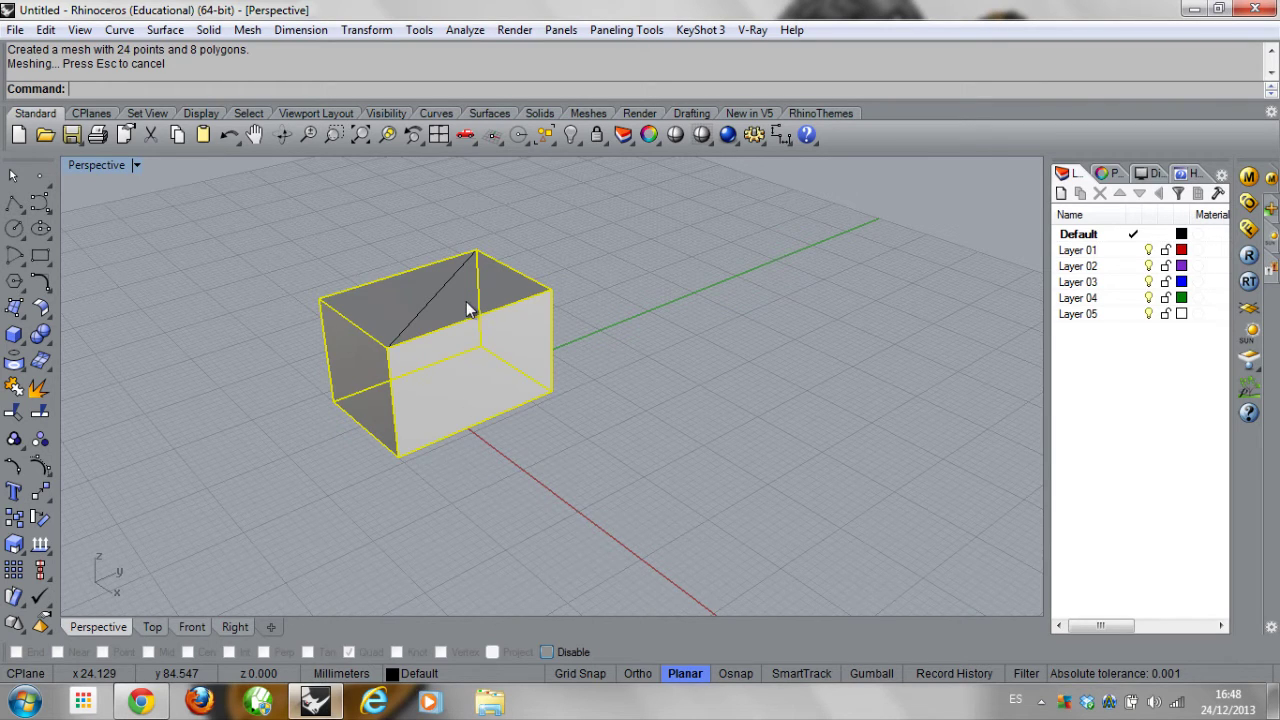
pyautogui.press('Escape')
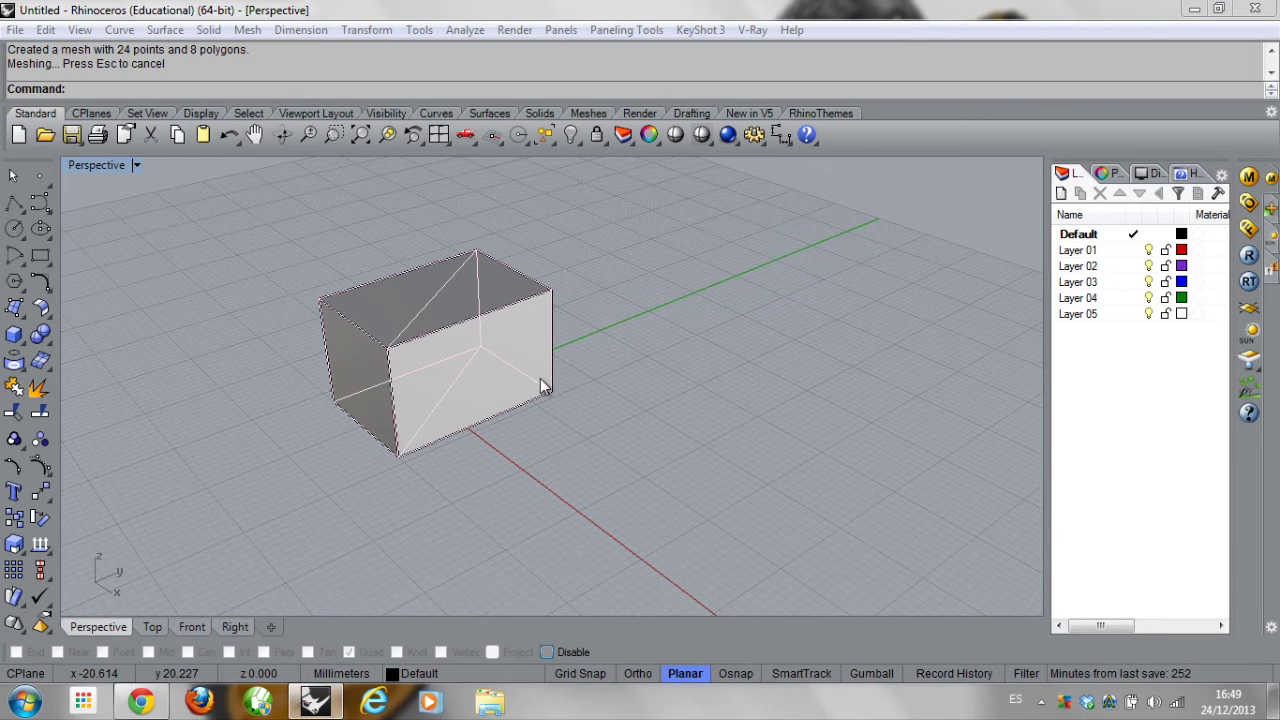
pyautogui.press('Escape')
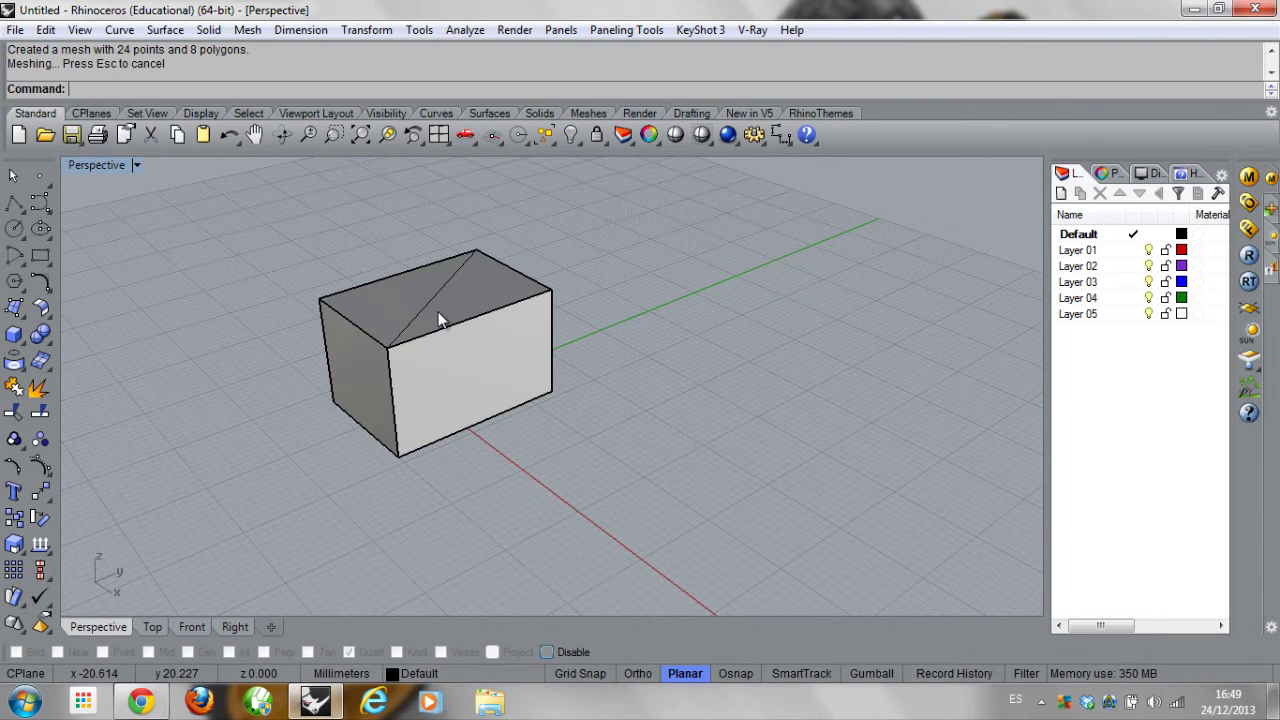
pyautogui.click(477, 250)
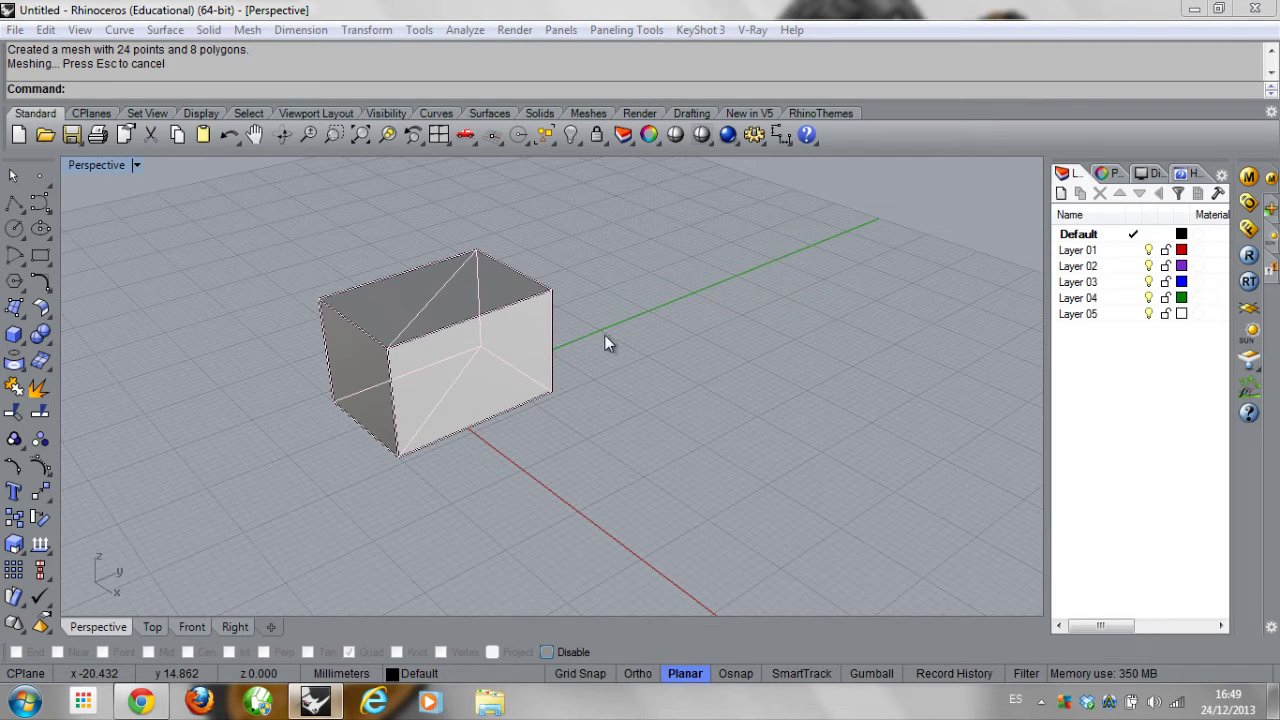
pyautogui.press('Delete')
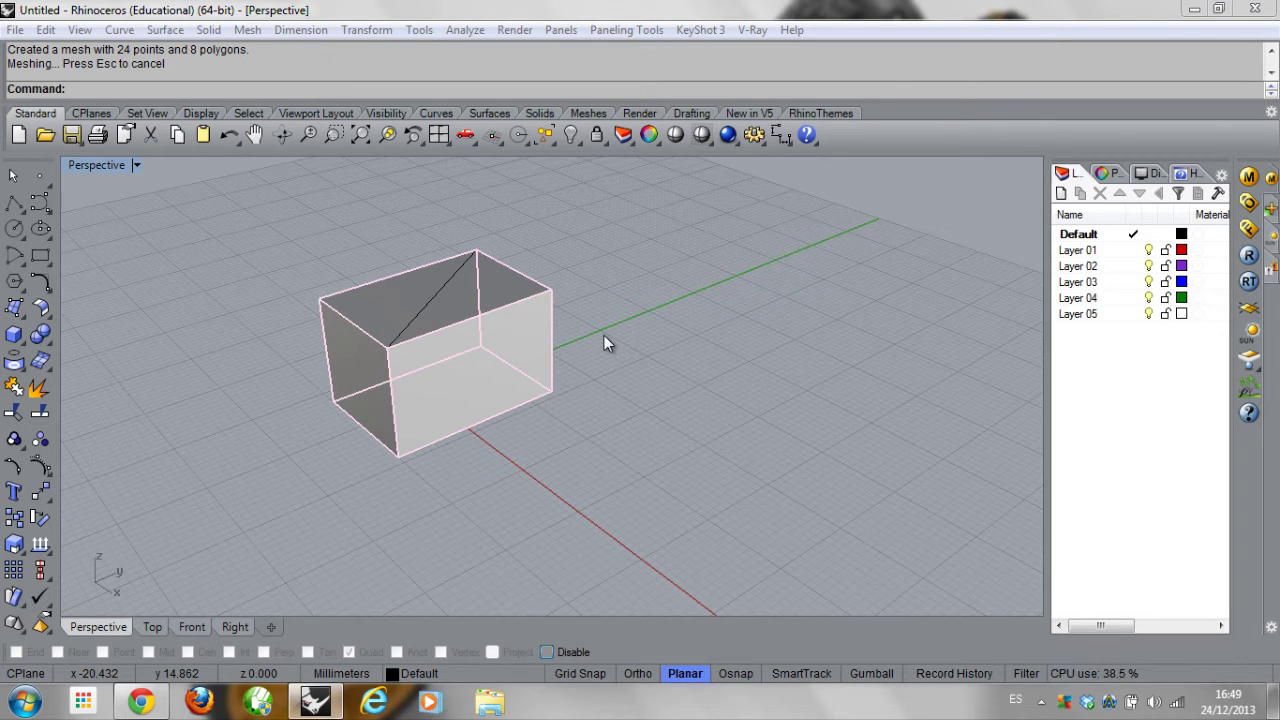
pyautogui.click(612, 248)
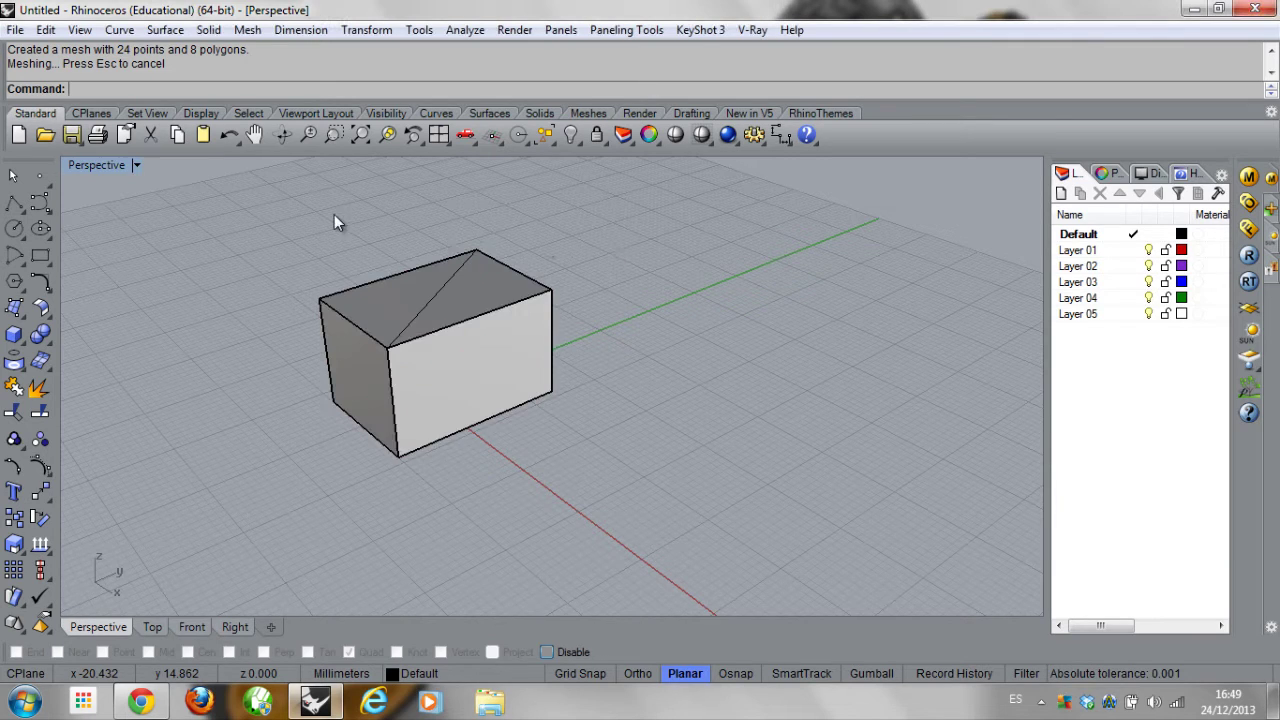
# Select all polygon meshes in the scene, move the mesh box clear of the original NURBS box, and deselect it
pyautogui.click(46, 30)
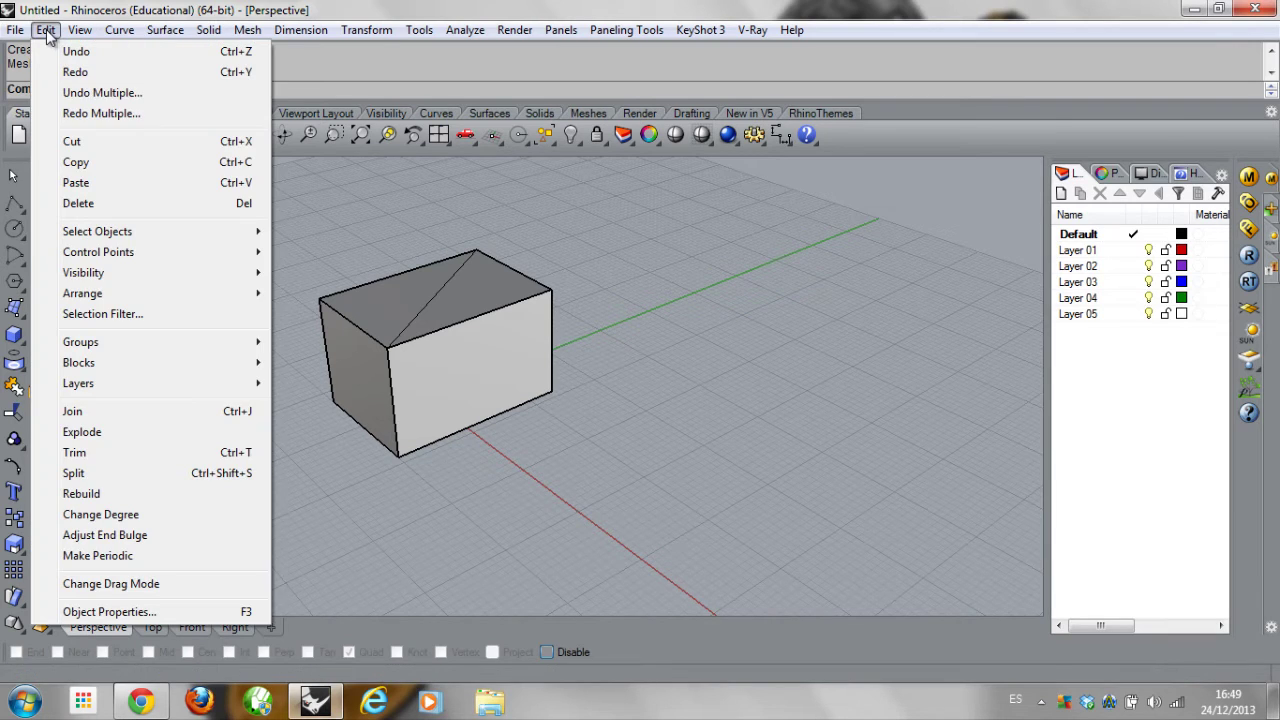
pyautogui.moveTo(186, 226)
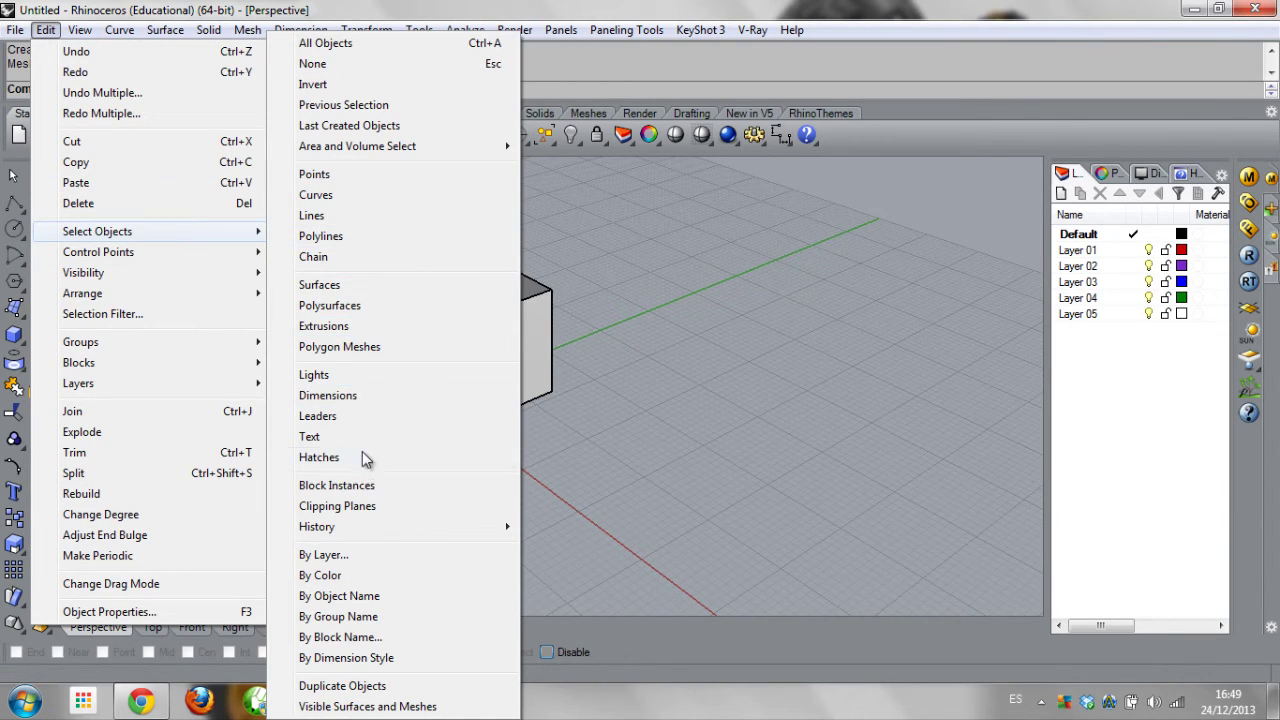
pyautogui.click(374, 349)
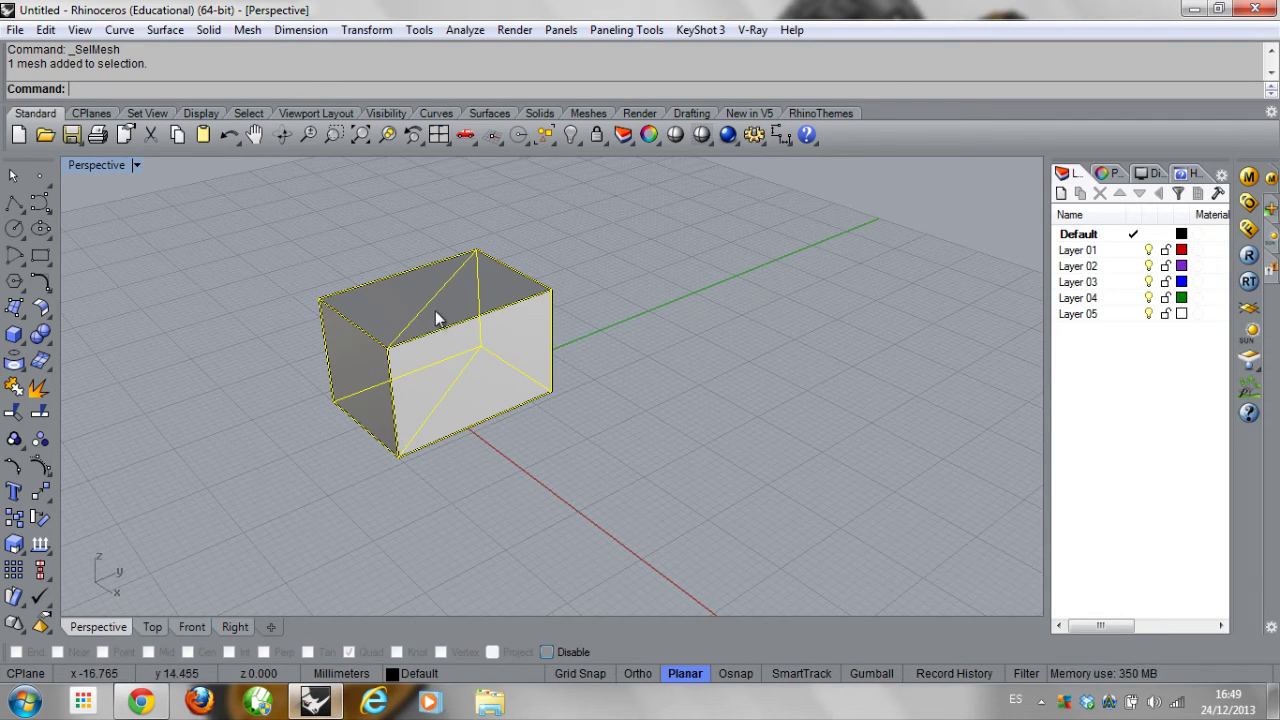
pyautogui.moveTo(436, 312); pyautogui.dragTo(610, 425)
pyautogui.click(796, 335)
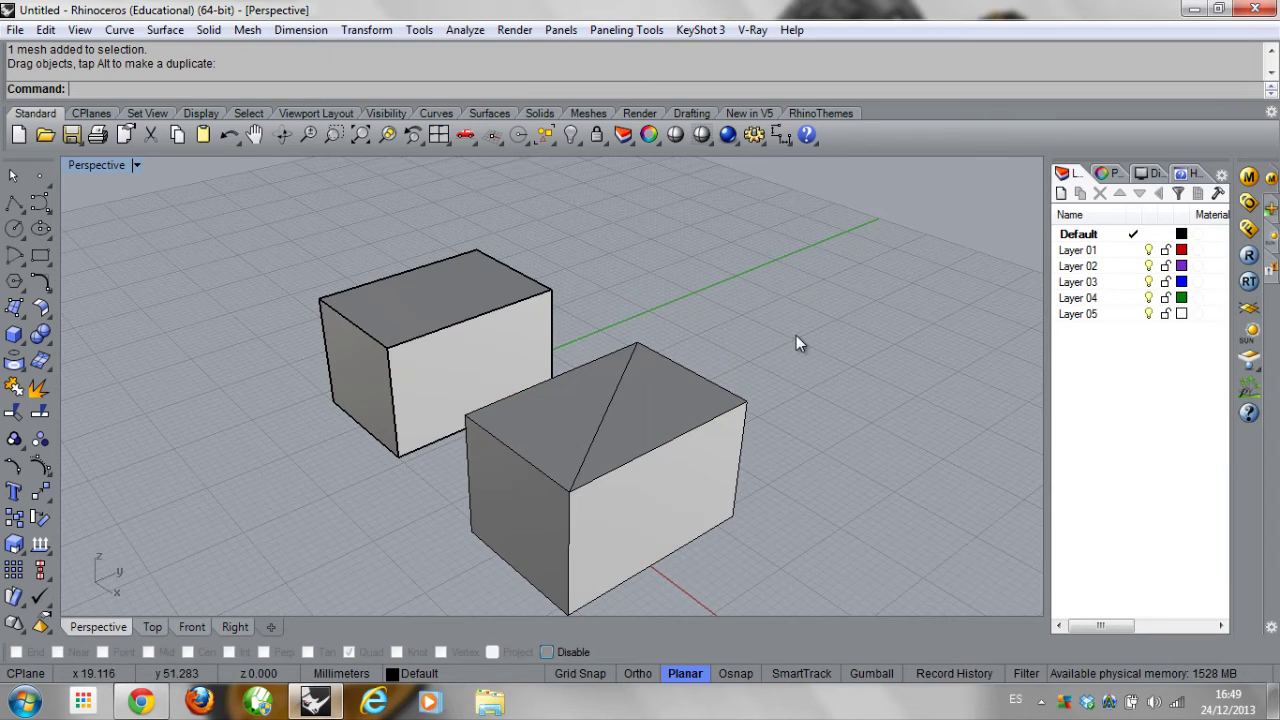
pyautogui.moveTo(461, 472); pyautogui.dragTo(729, 366, button='right')
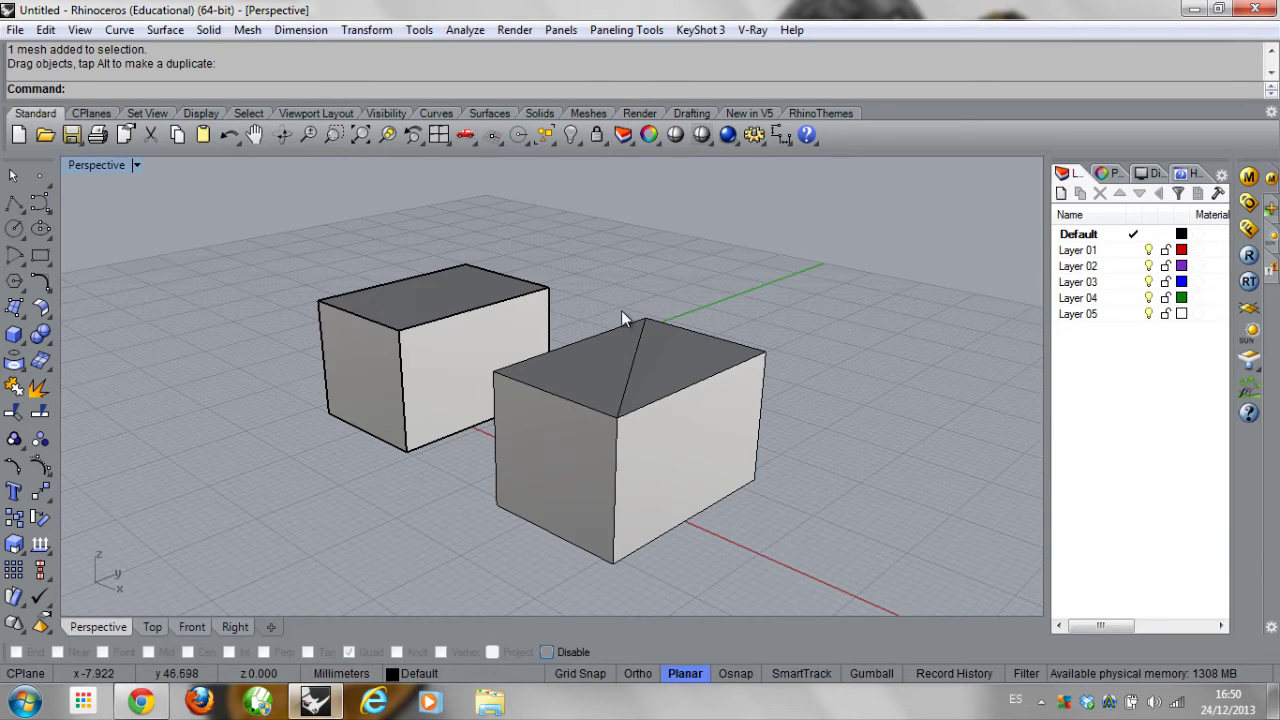
# Open the Rhino Options and look through the Appearance, Modeling Aids, Colors and Aliases pages
pyautogui.click(754, 135)
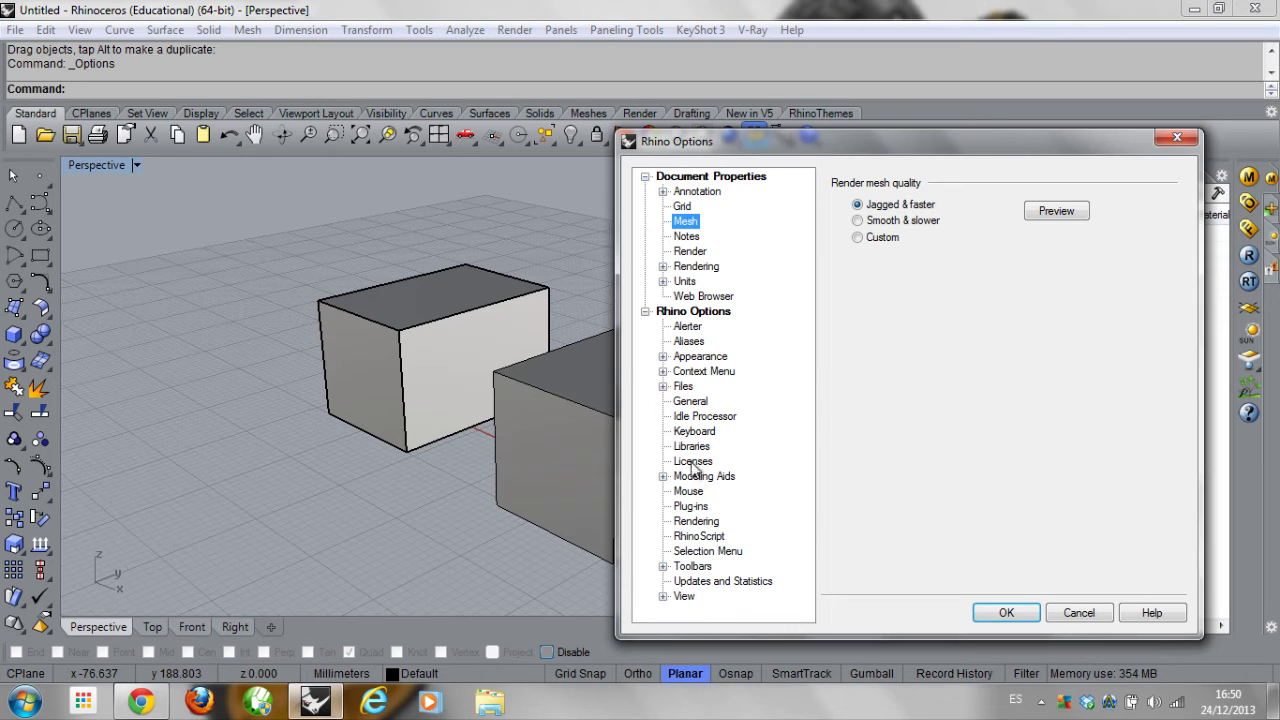
pyautogui.click(663, 356)
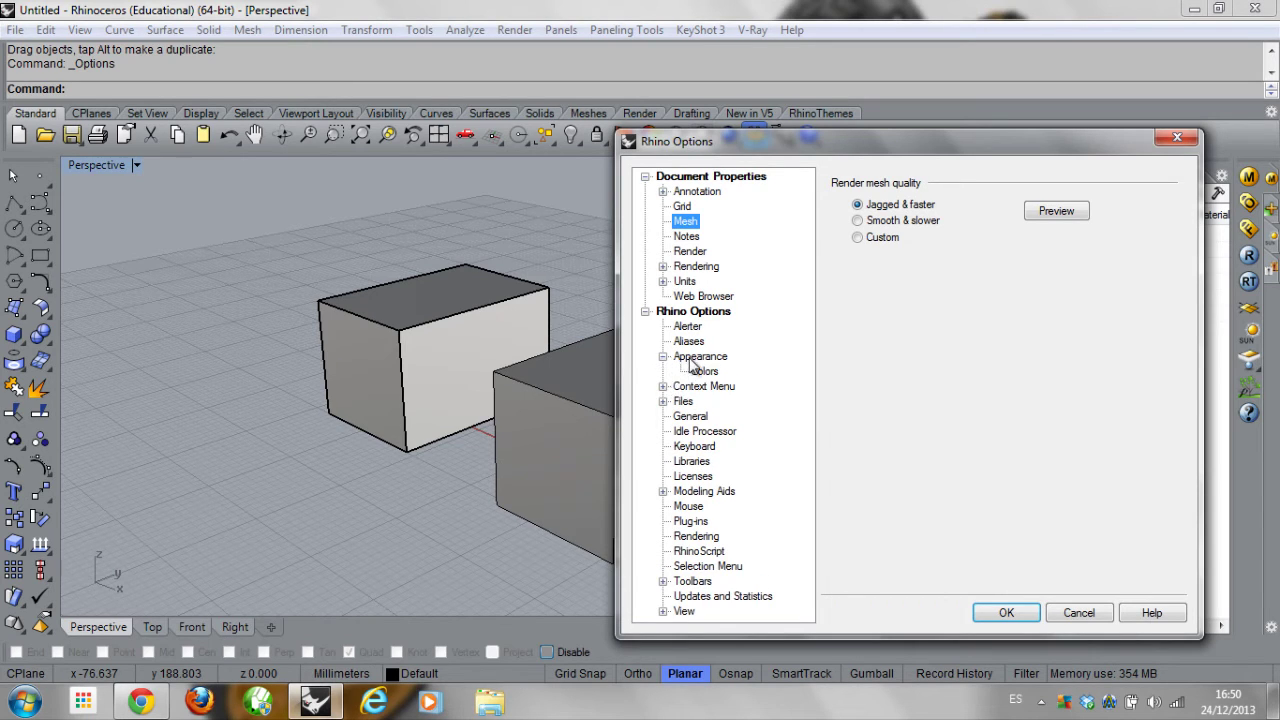
pyautogui.click(692, 358)
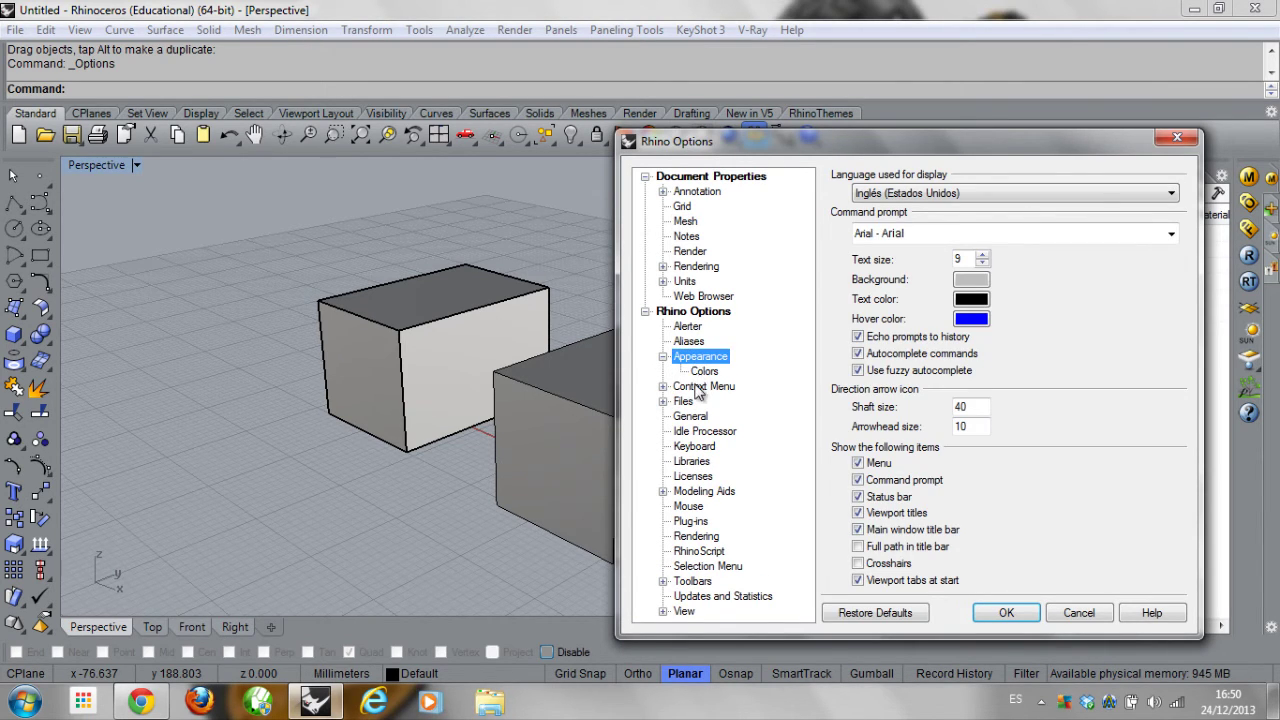
pyautogui.click(690, 492)
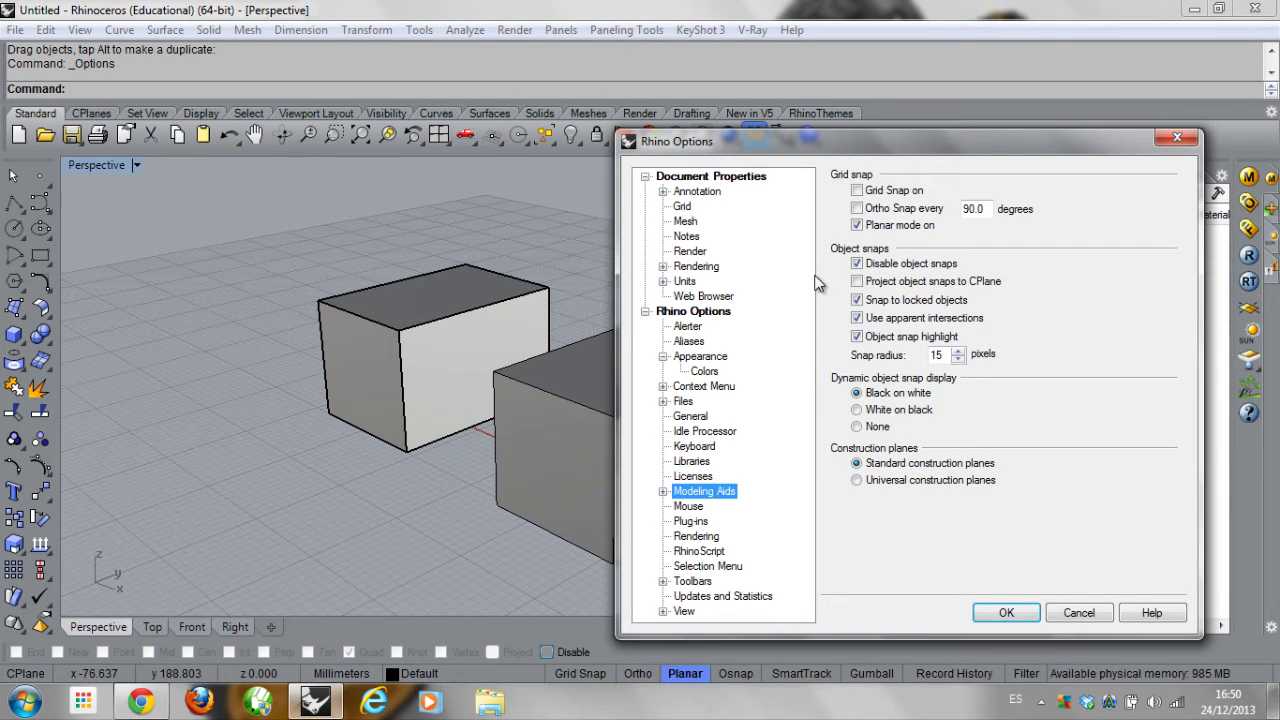
pyautogui.click(698, 358)
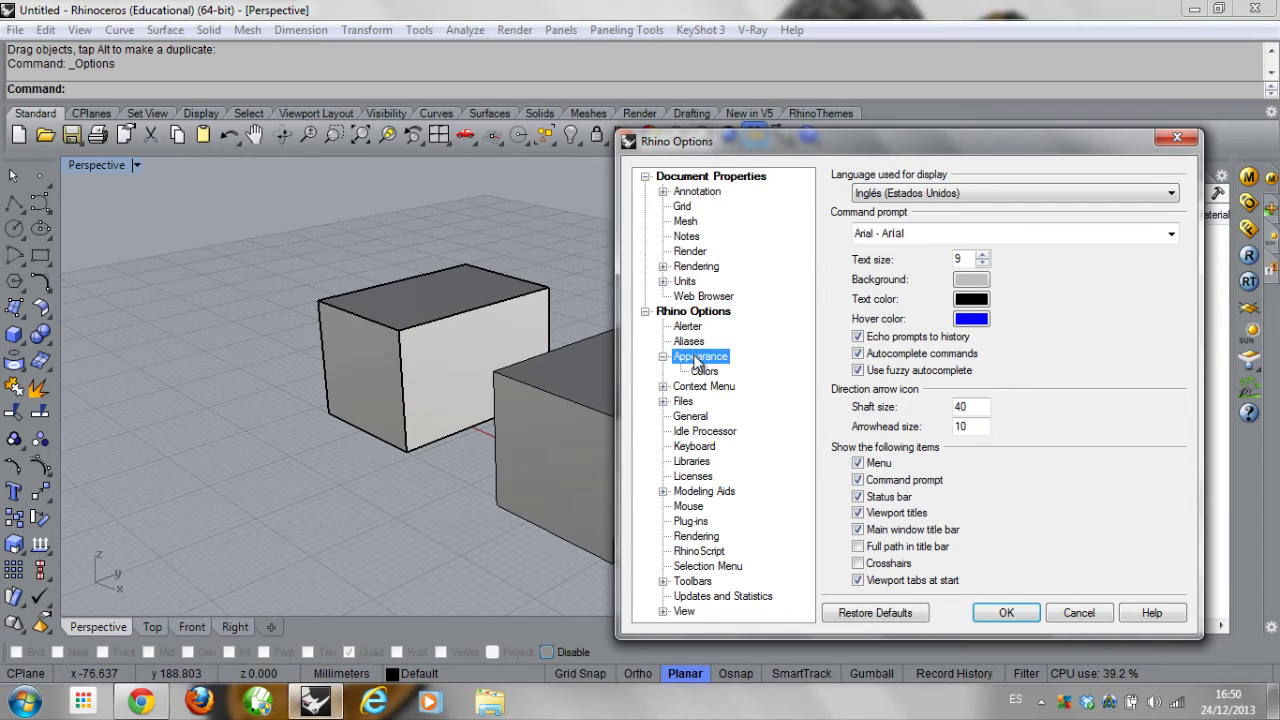
pyautogui.click(700, 370)
pyautogui.click(697, 343)
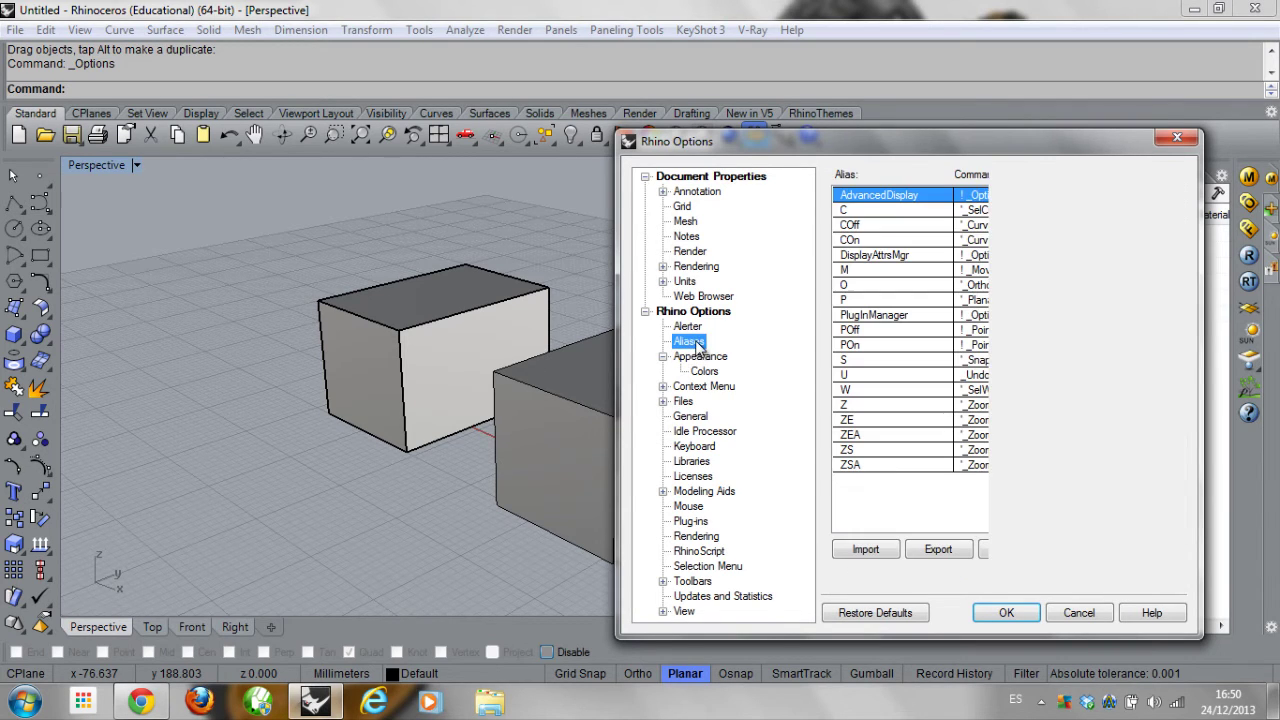
# Look through the document properties pages for Rendering, Units, Grid, Mesh, Notes and Render
pyautogui.click(680, 268)
pyautogui.click(685, 283)
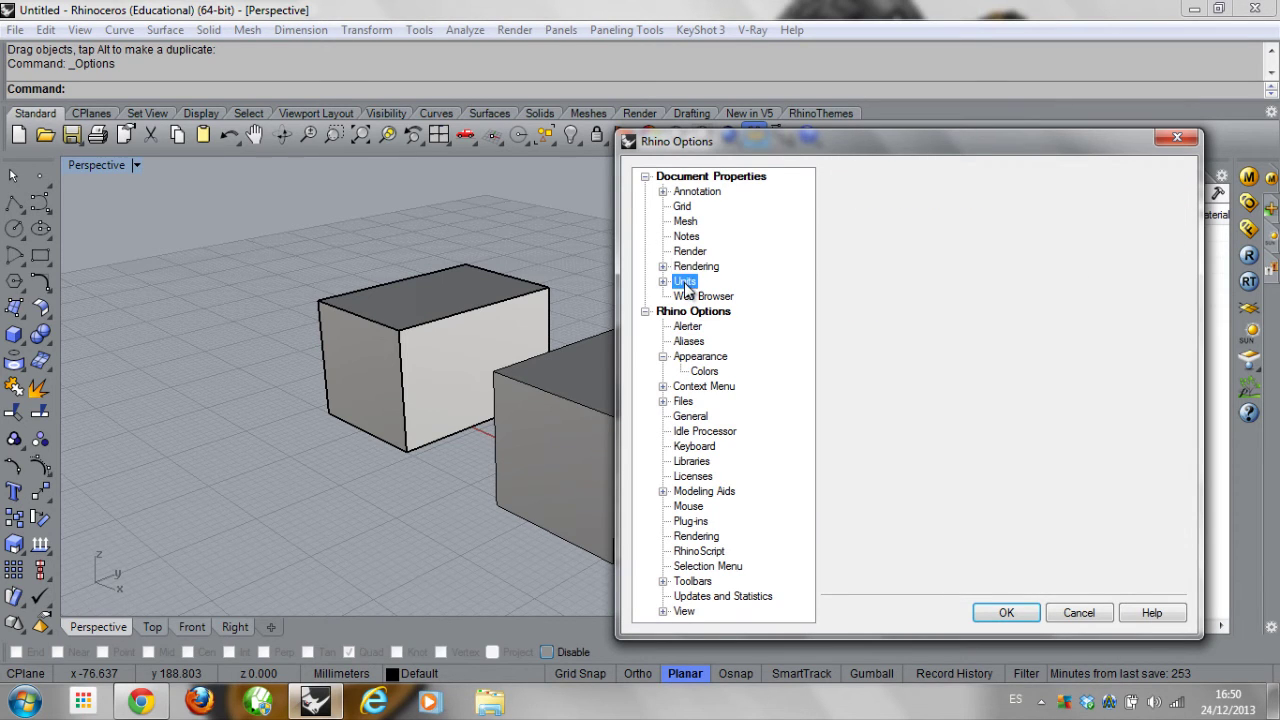
pyautogui.click(682, 206)
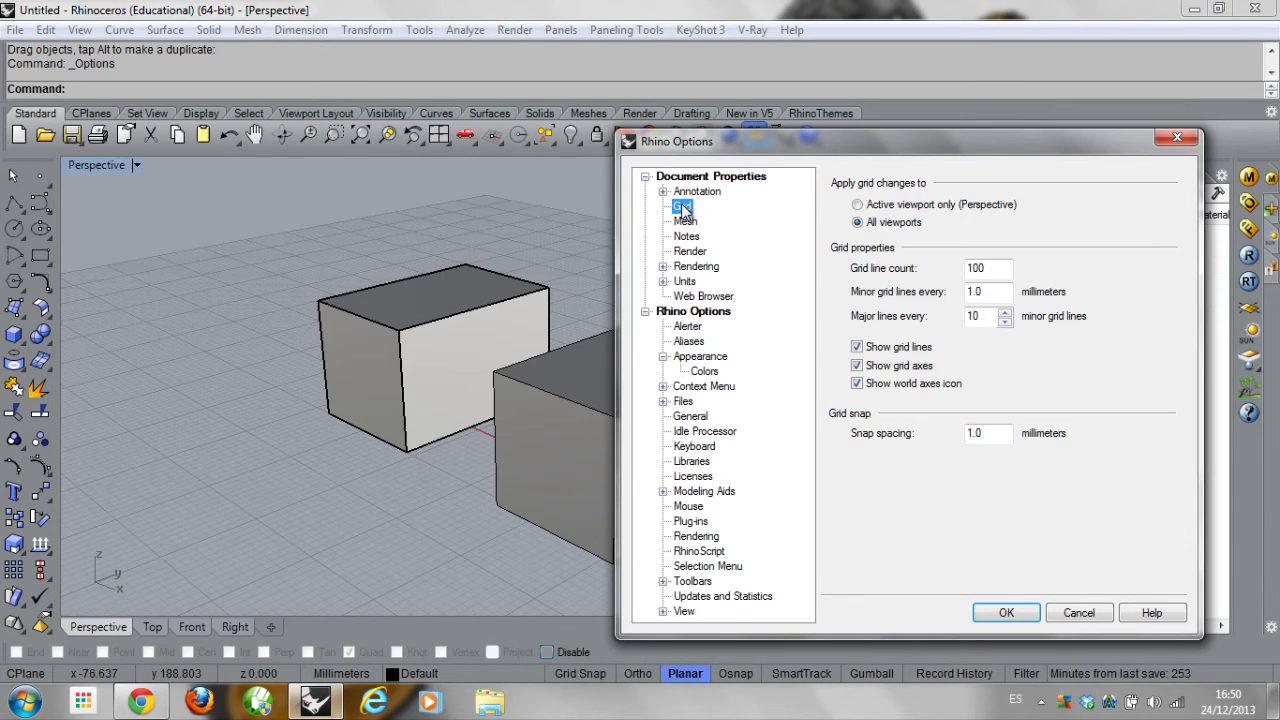
pyautogui.click(685, 221)
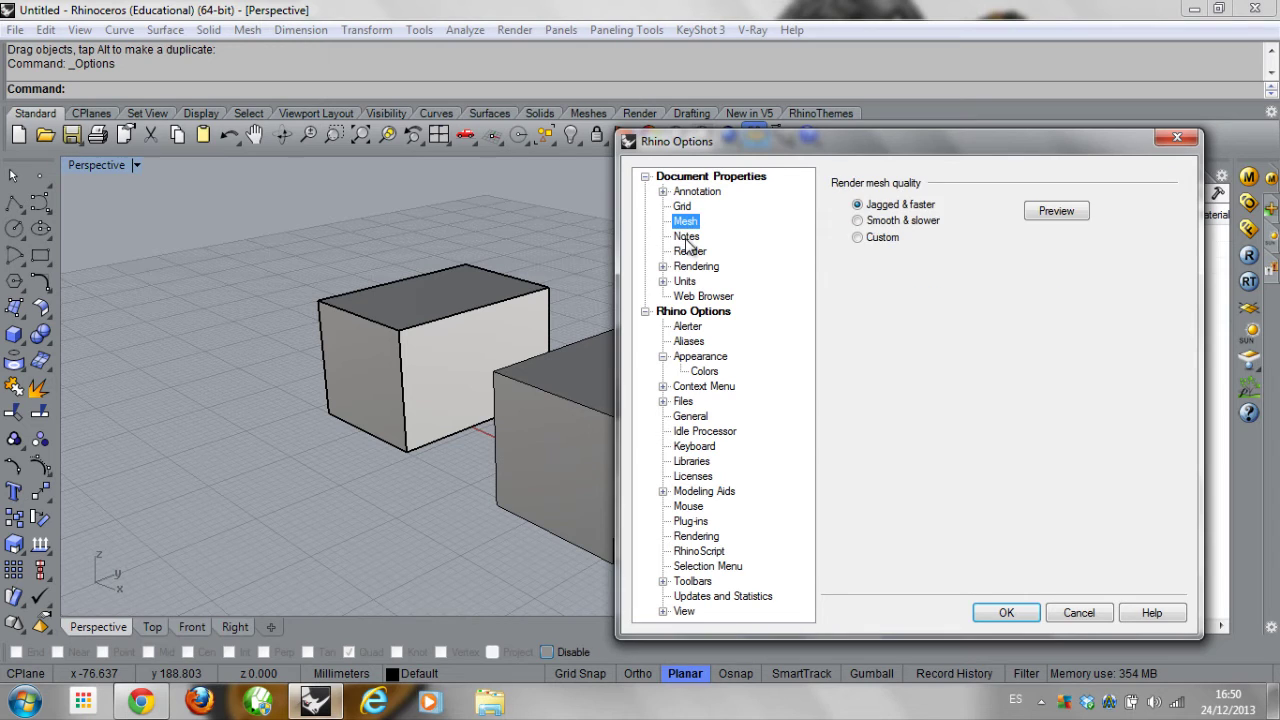
pyautogui.click(686, 236)
pyautogui.click(690, 251)
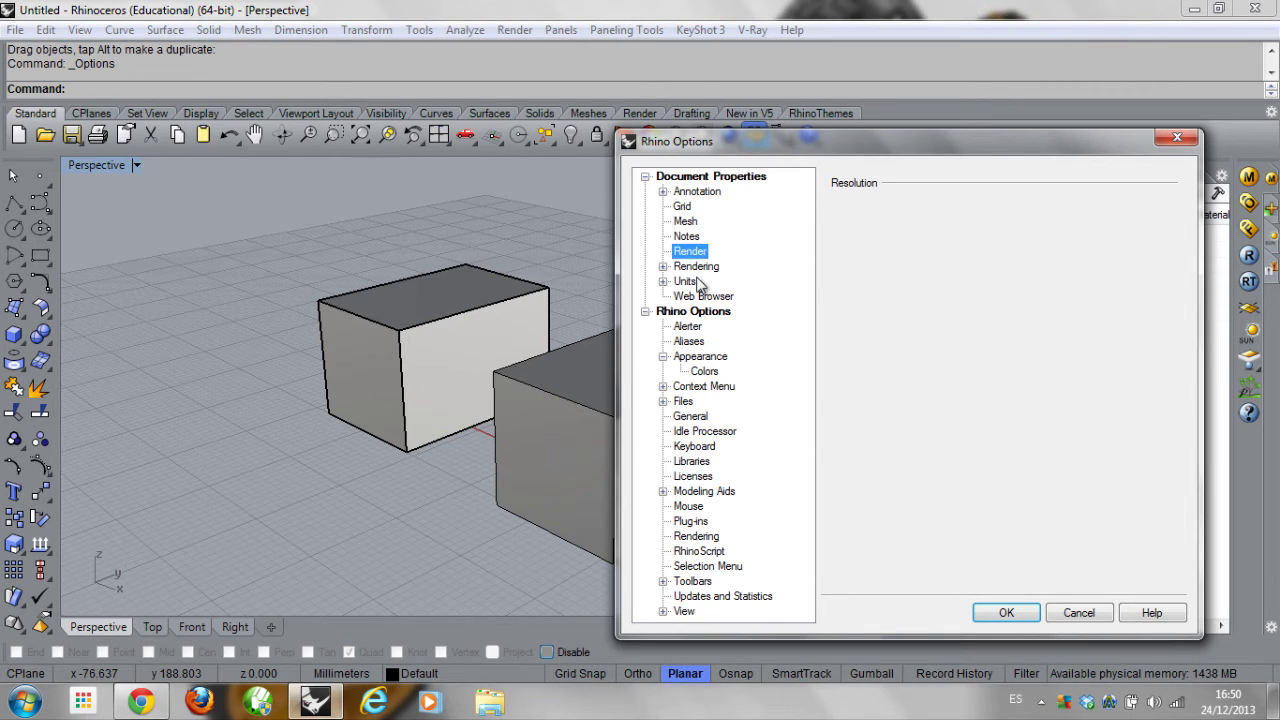
# Look through the Rhino Options pages for Aliases, Appearance, Context Menu, Files and General
pyautogui.click(688, 342)
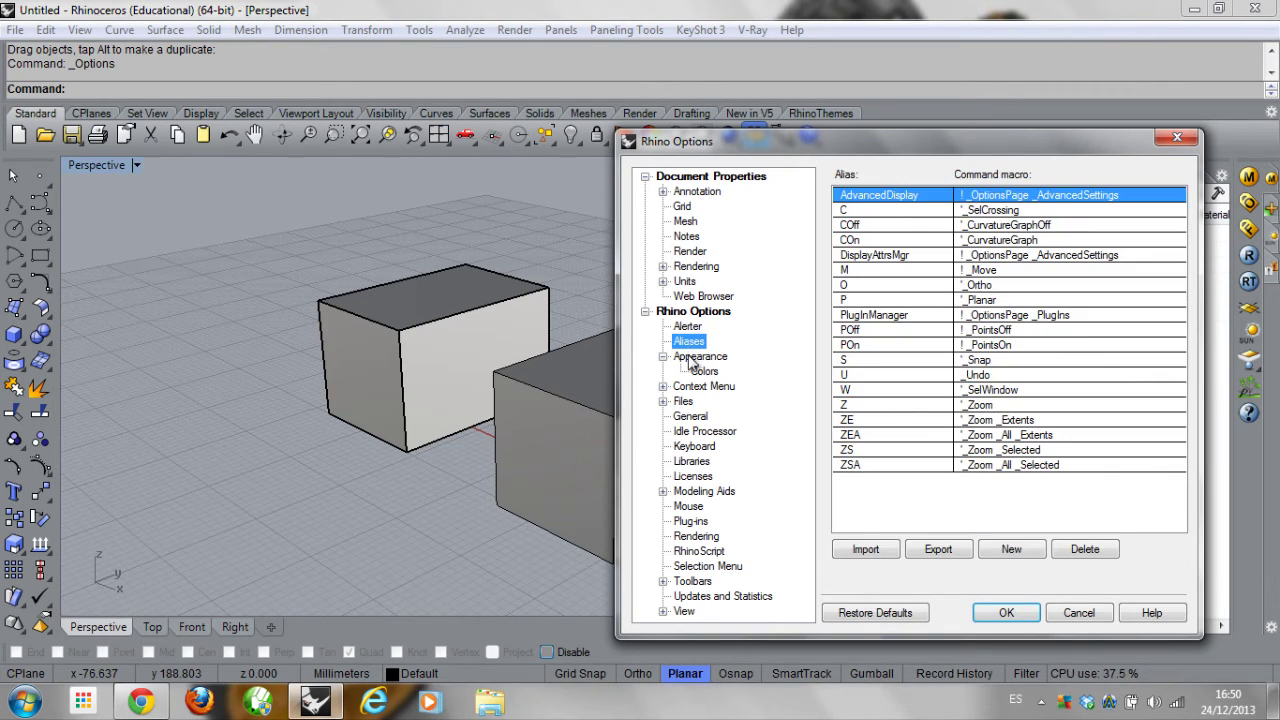
pyautogui.click(698, 357)
pyautogui.click(700, 386)
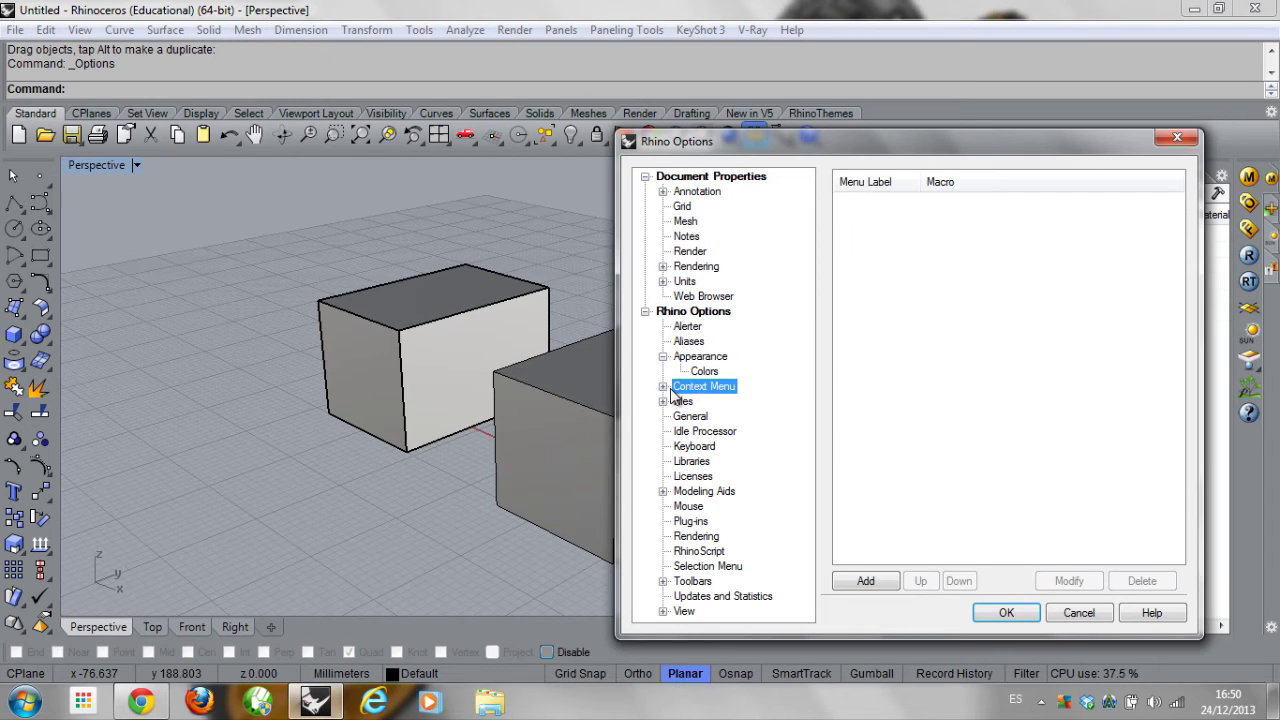
pyautogui.click(662, 386)
pyautogui.click(662, 386)
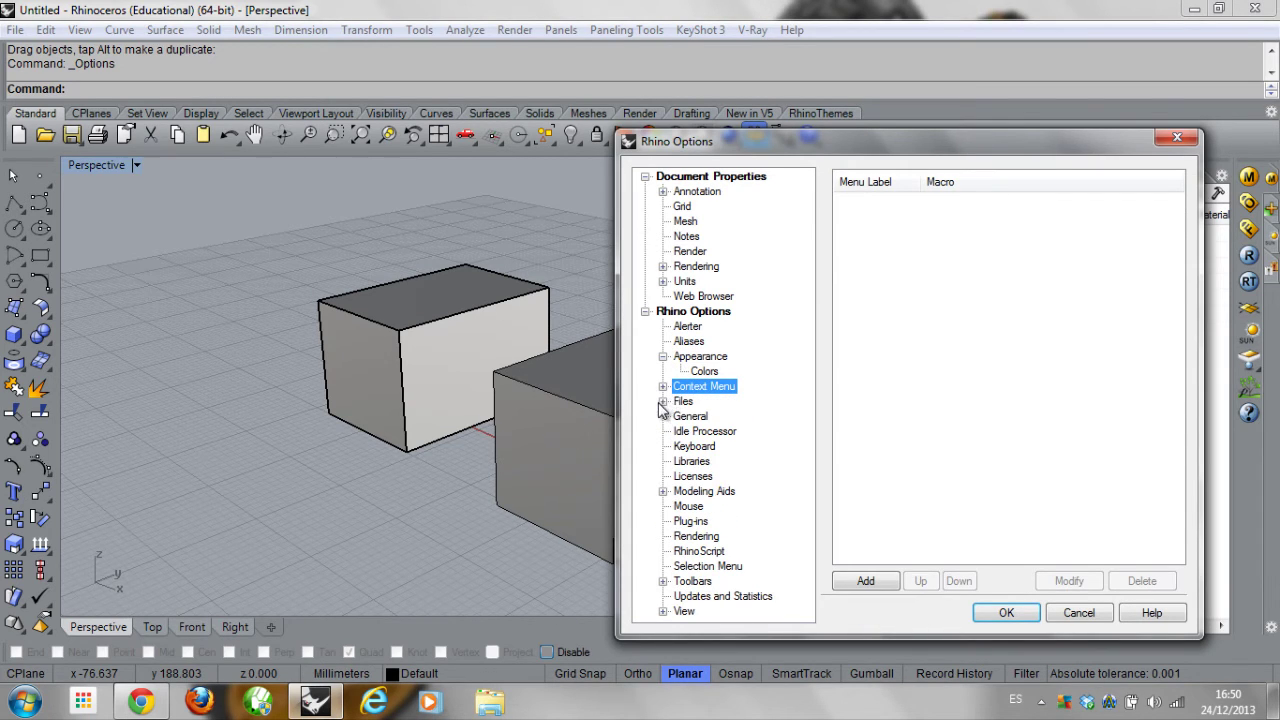
pyautogui.click(662, 401)
pyautogui.click(662, 401)
pyautogui.click(684, 417)
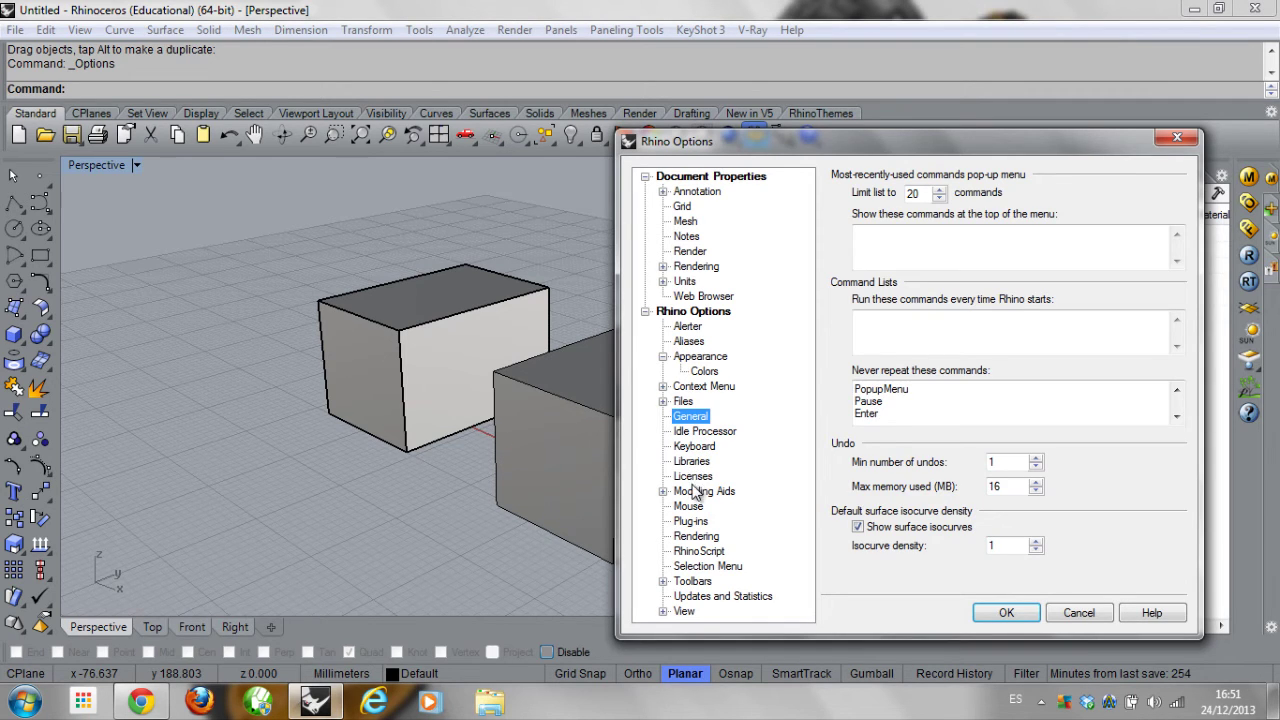
# Look through the Modeling Aids, Rendering, RhinoScript, Selection Menu, Toolbars, and Updates and Statistics pages
pyautogui.click(700, 491)
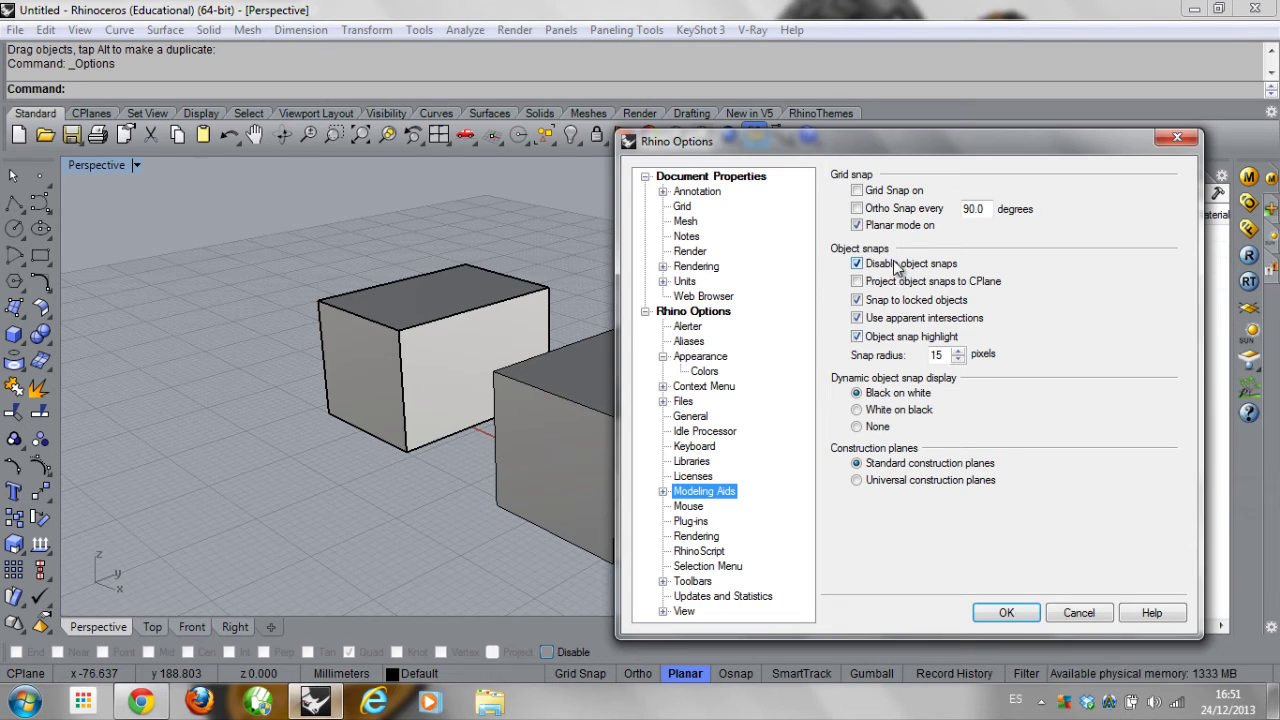
pyautogui.click(697, 537)
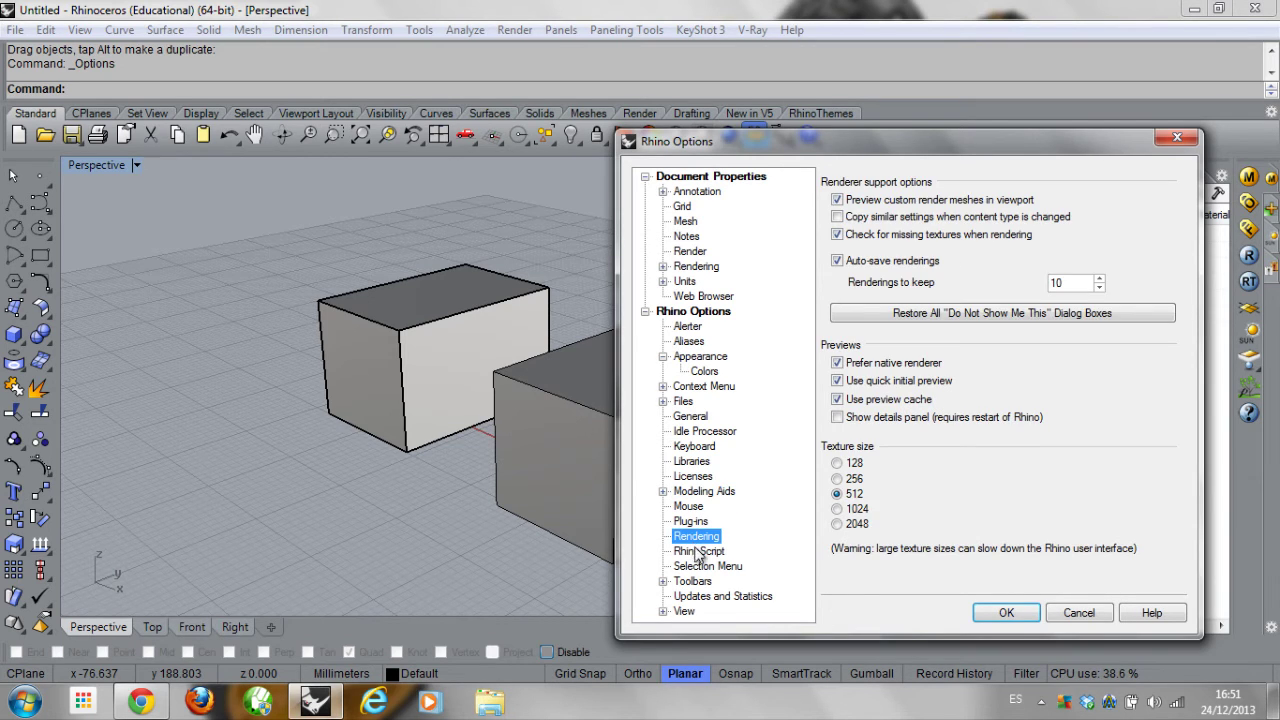
pyautogui.click(698, 551)
pyautogui.click(704, 567)
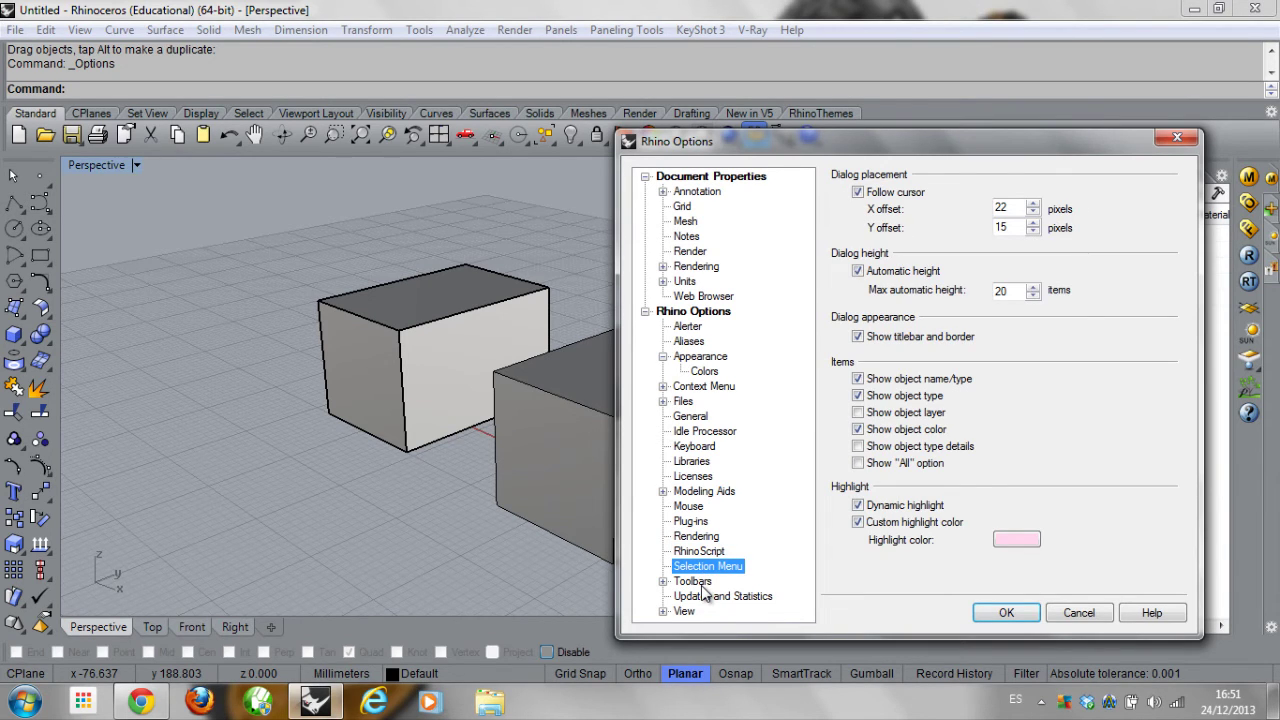
pyautogui.click(698, 583)
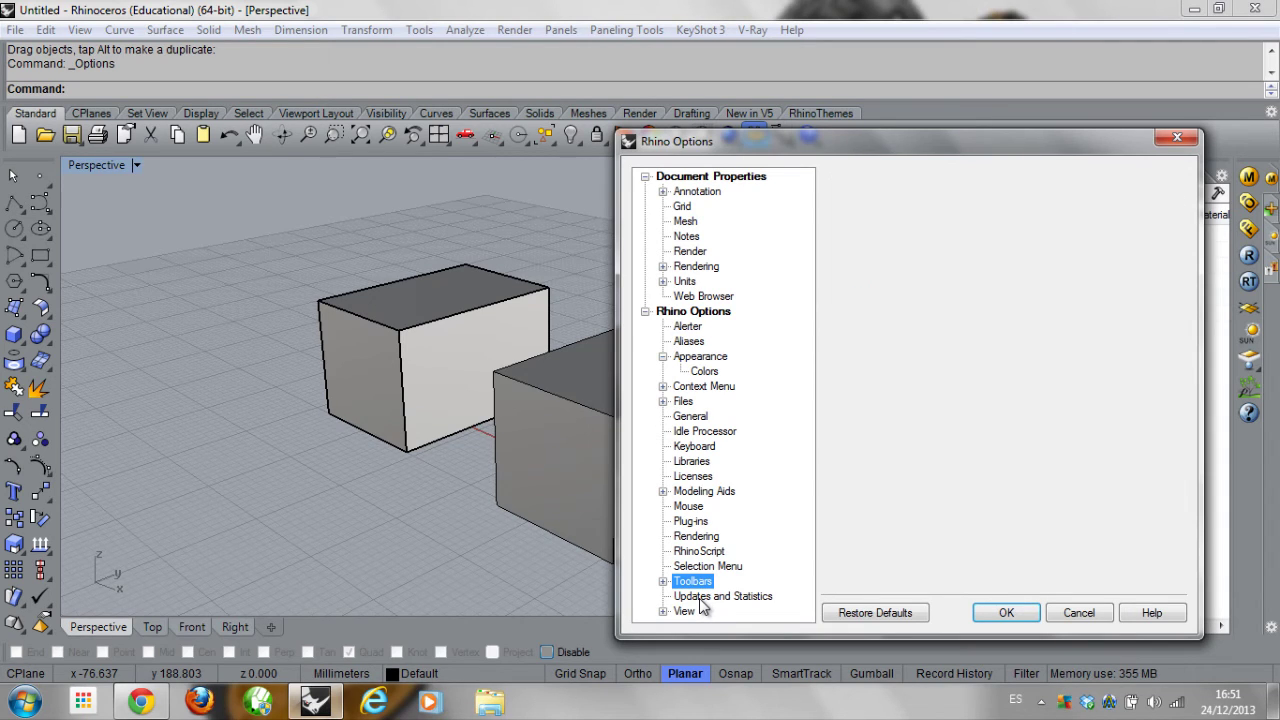
pyautogui.press('Down')
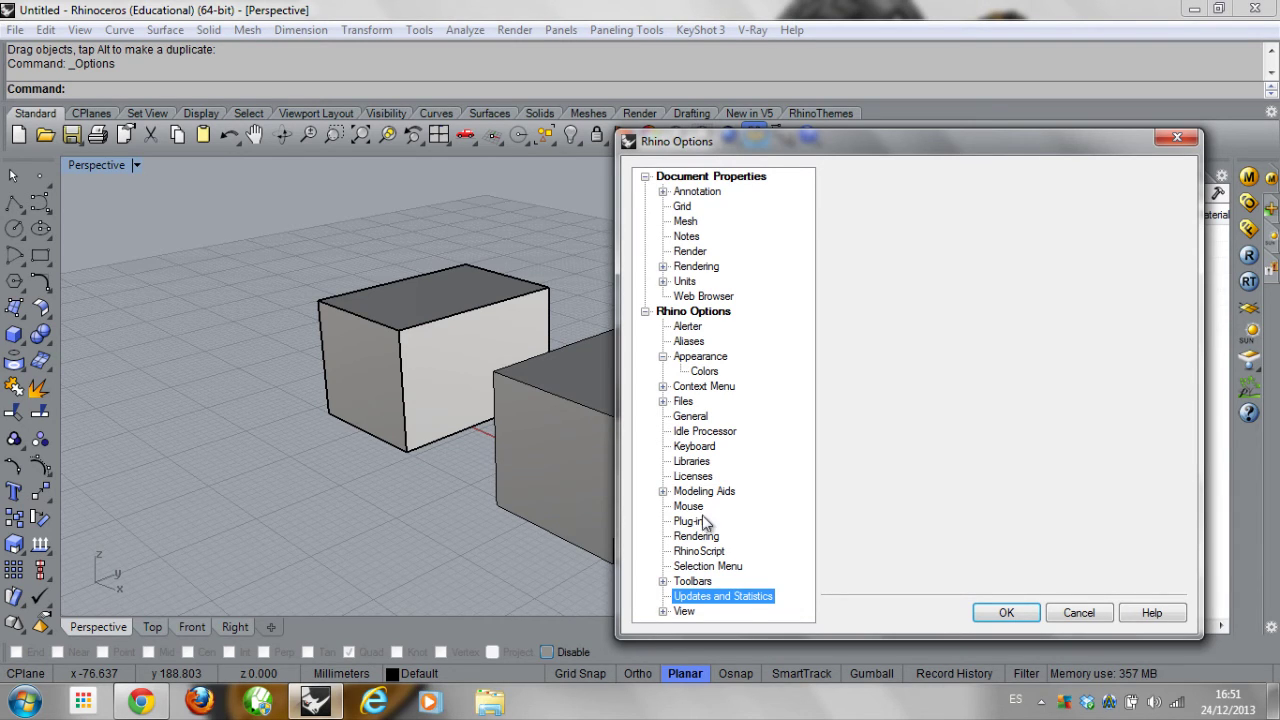
# Open the Shaded display mode's settings under View, and keep the current Windows colour scheme without being asked again
pyautogui.click(662, 611)
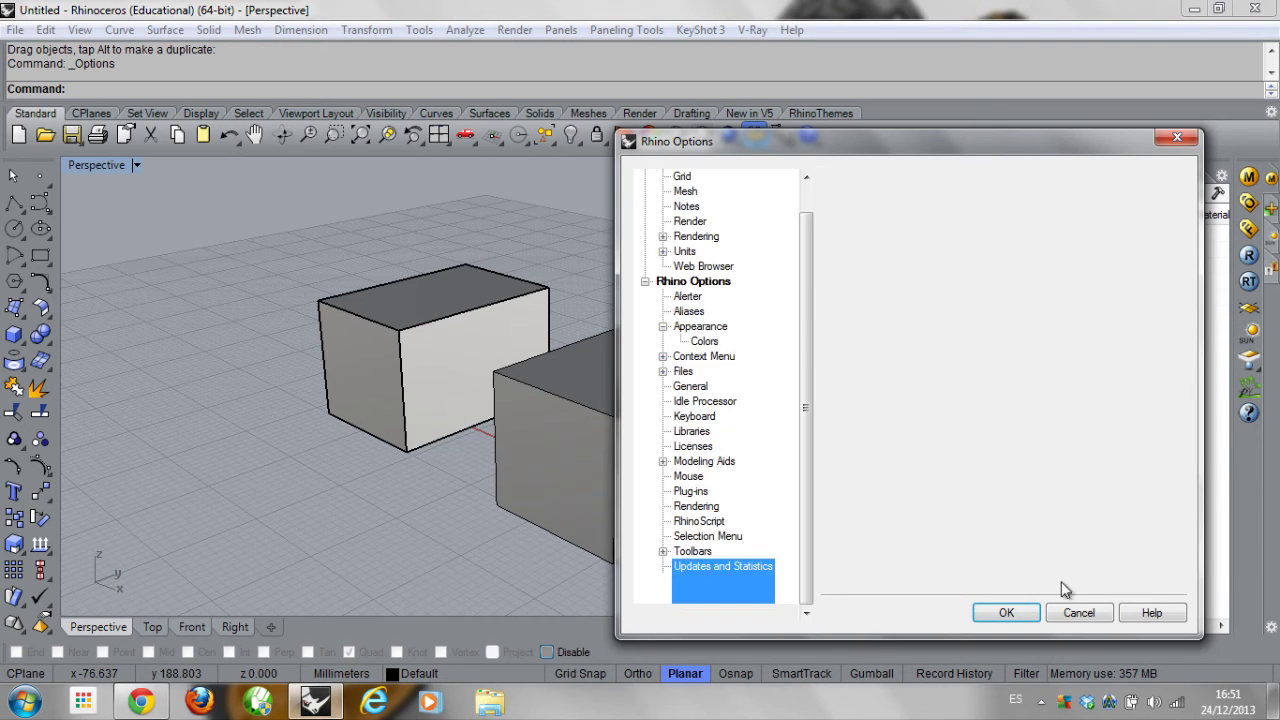
pyautogui.click(699, 521)
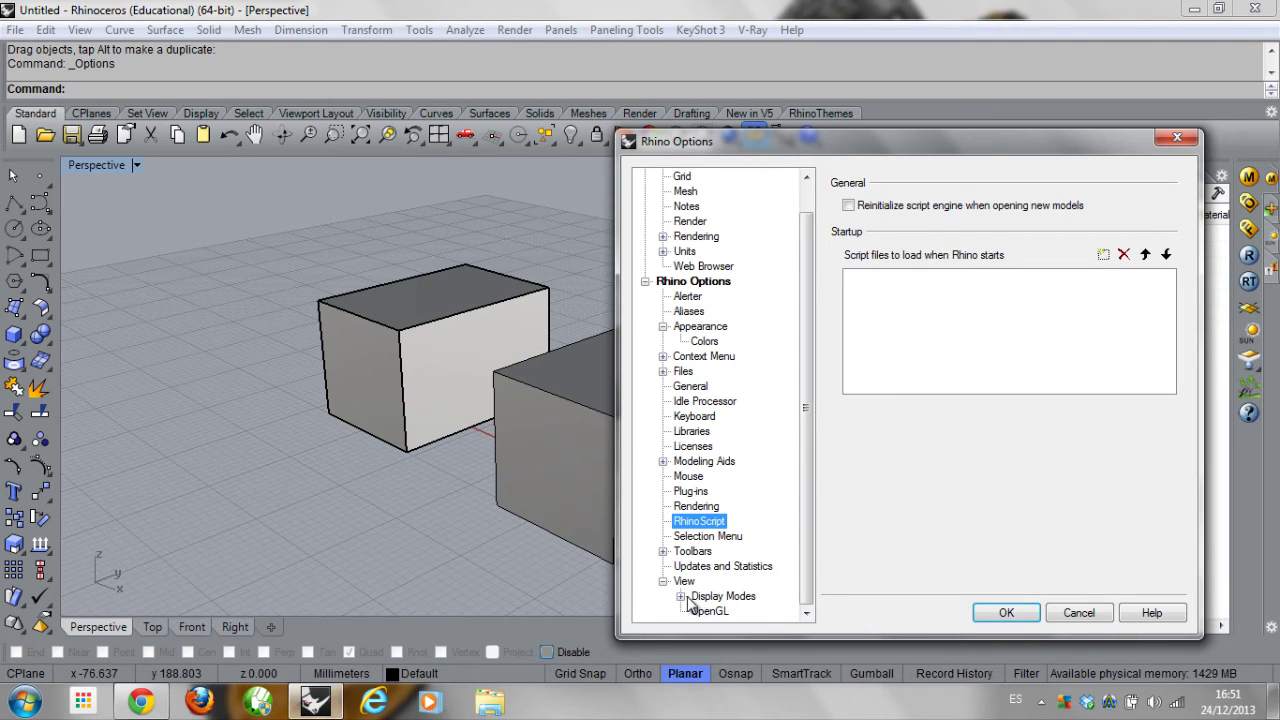
pyautogui.click(700, 599)
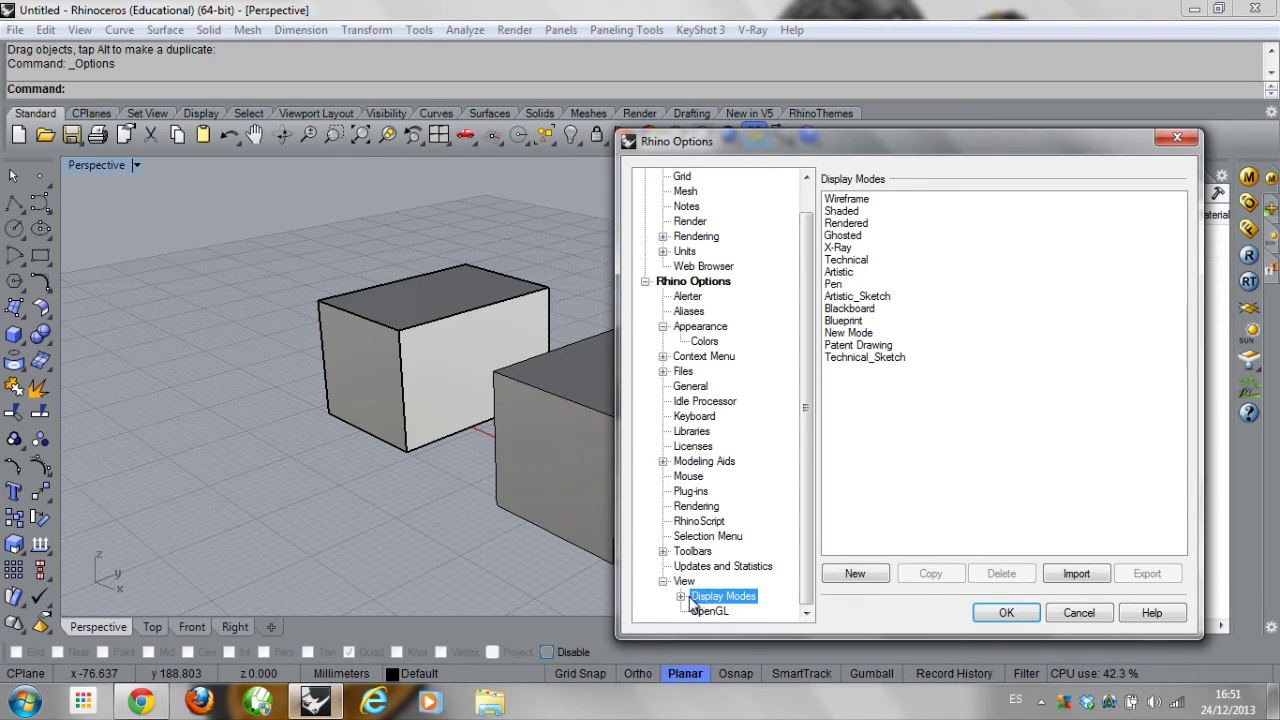
pyautogui.click(681, 597)
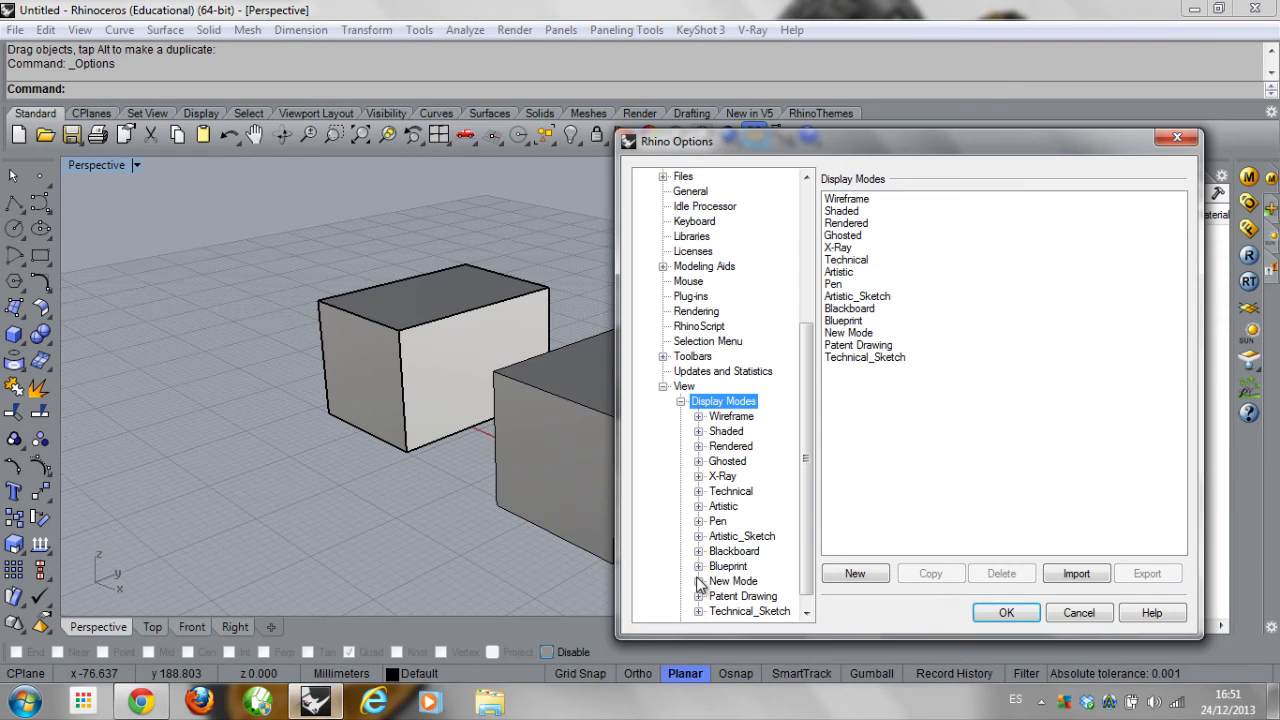
pyautogui.click(726, 434)
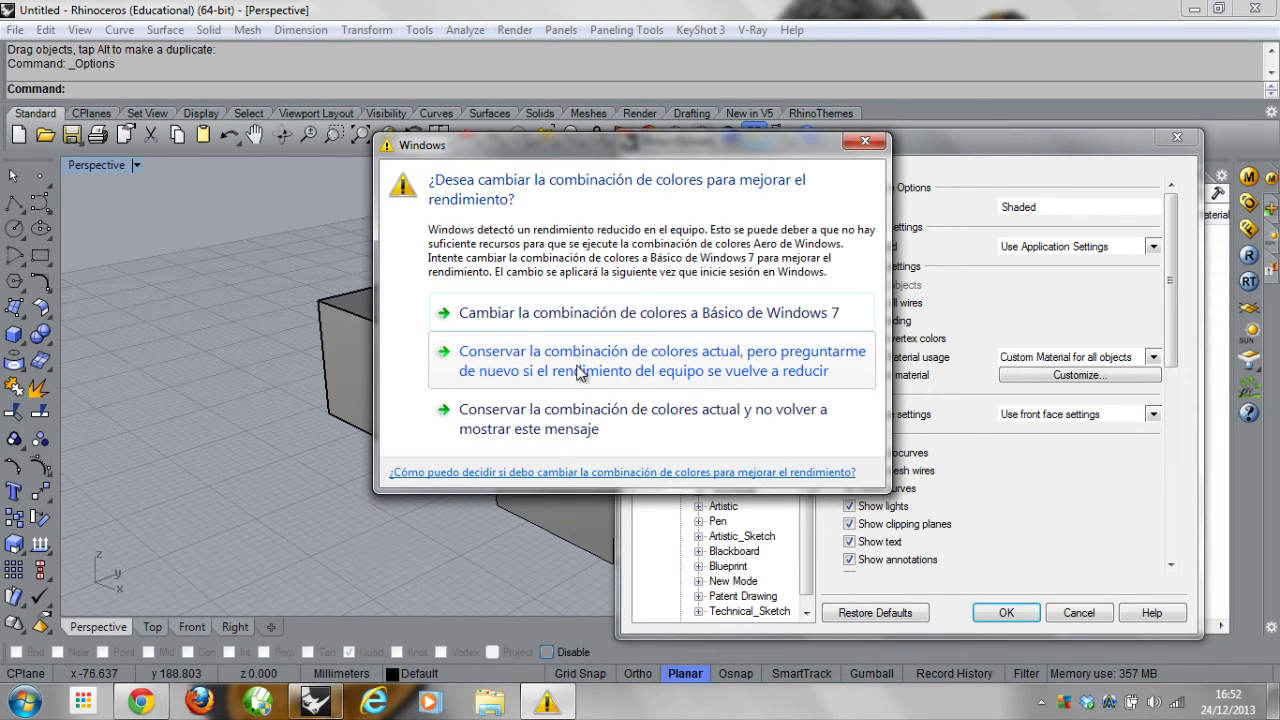
pyautogui.click(590, 430)
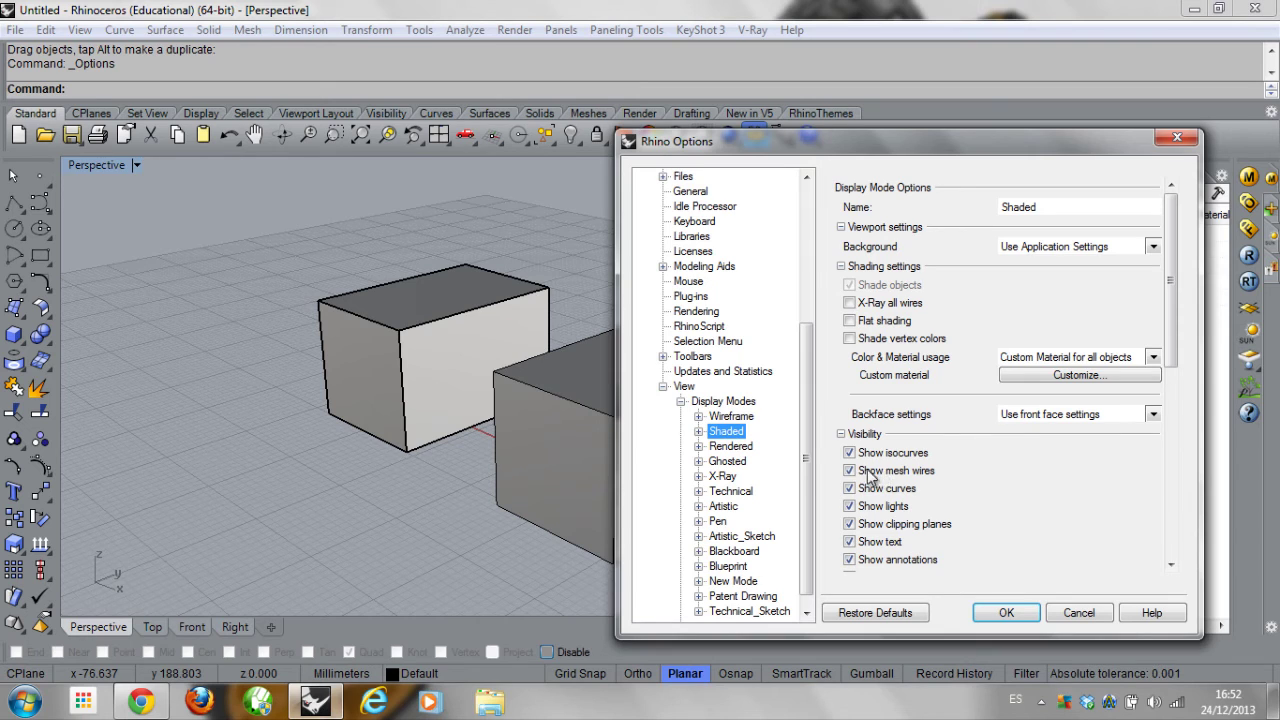
# Compare the boxes with Shaded mode's mesh wires hidden and shown, leave the wires shown, and accept the options
pyautogui.moveTo(823, 142); pyautogui.dragTo(1008, 139)
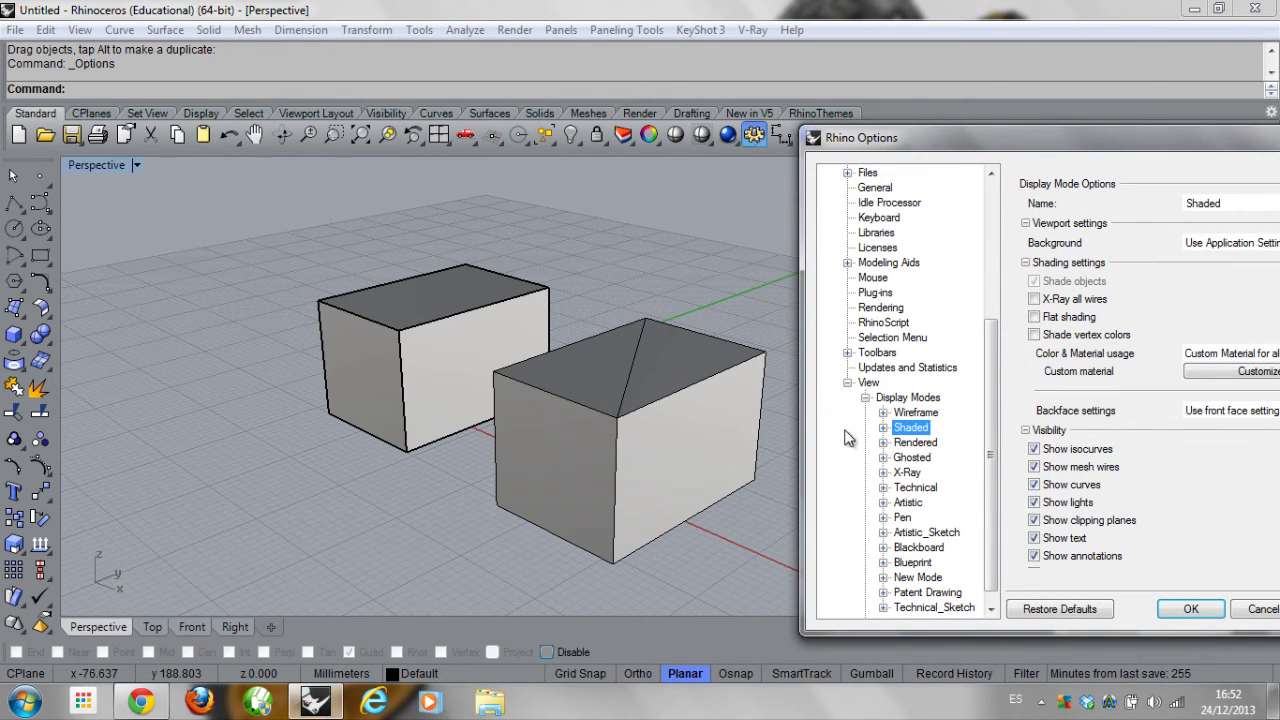
pyautogui.click(1034, 467)
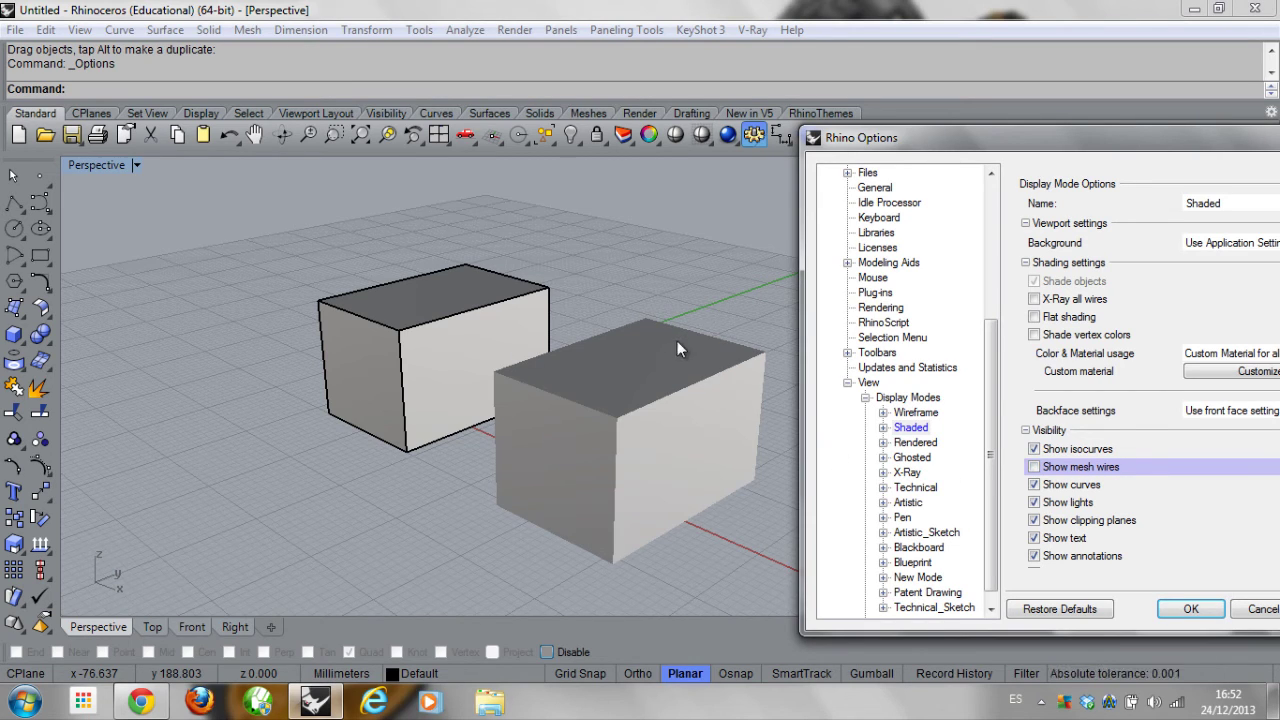
pyautogui.click(1034, 467)
pyautogui.click(1034, 467)
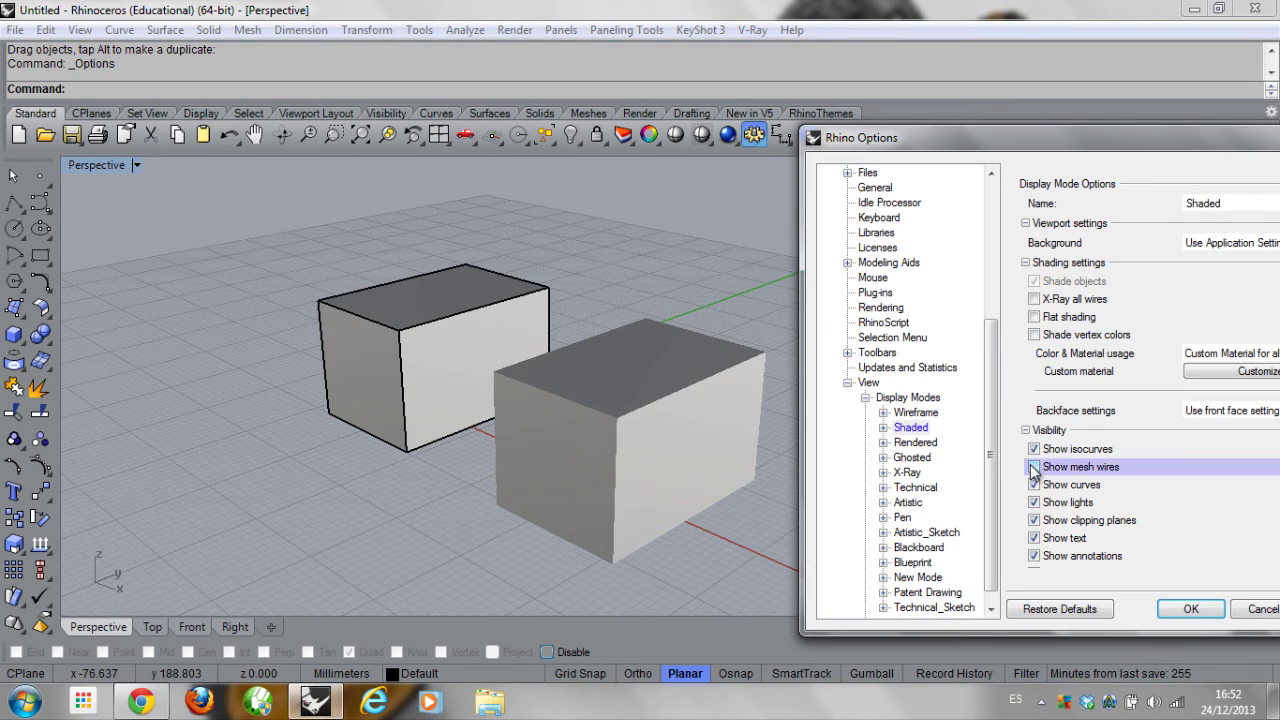
pyautogui.click(1034, 467)
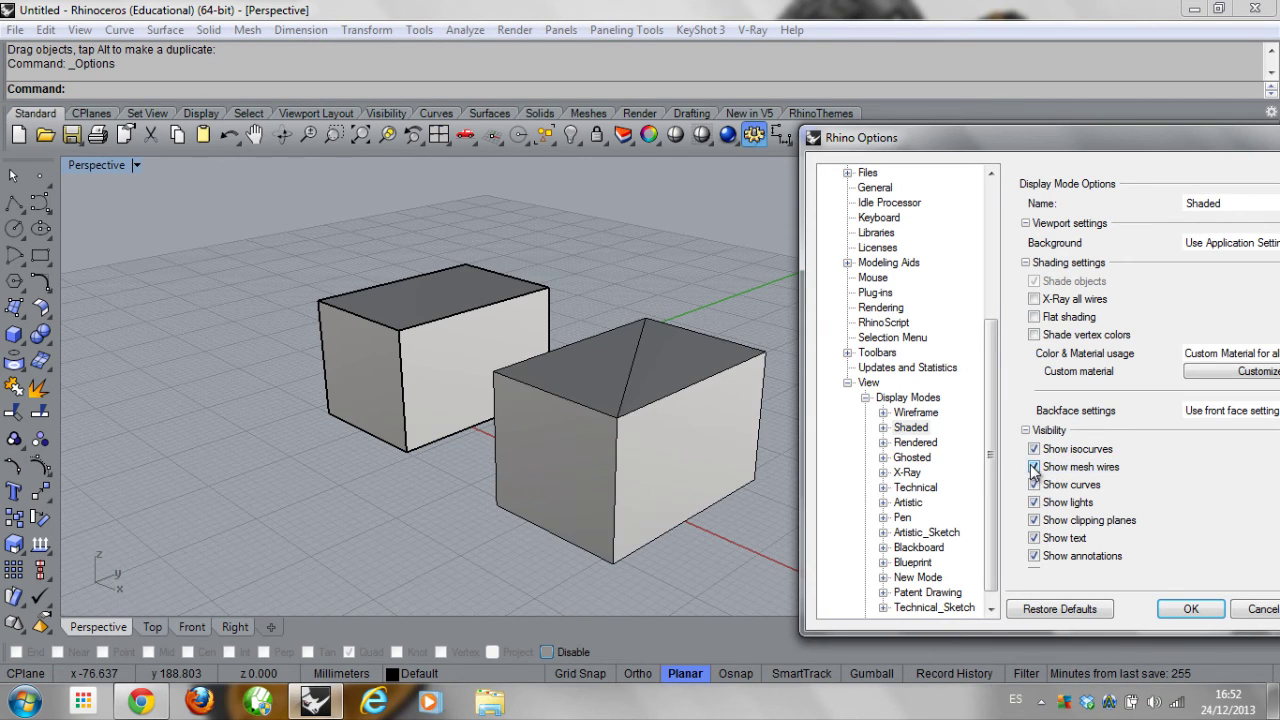
pyautogui.click(1188, 610)
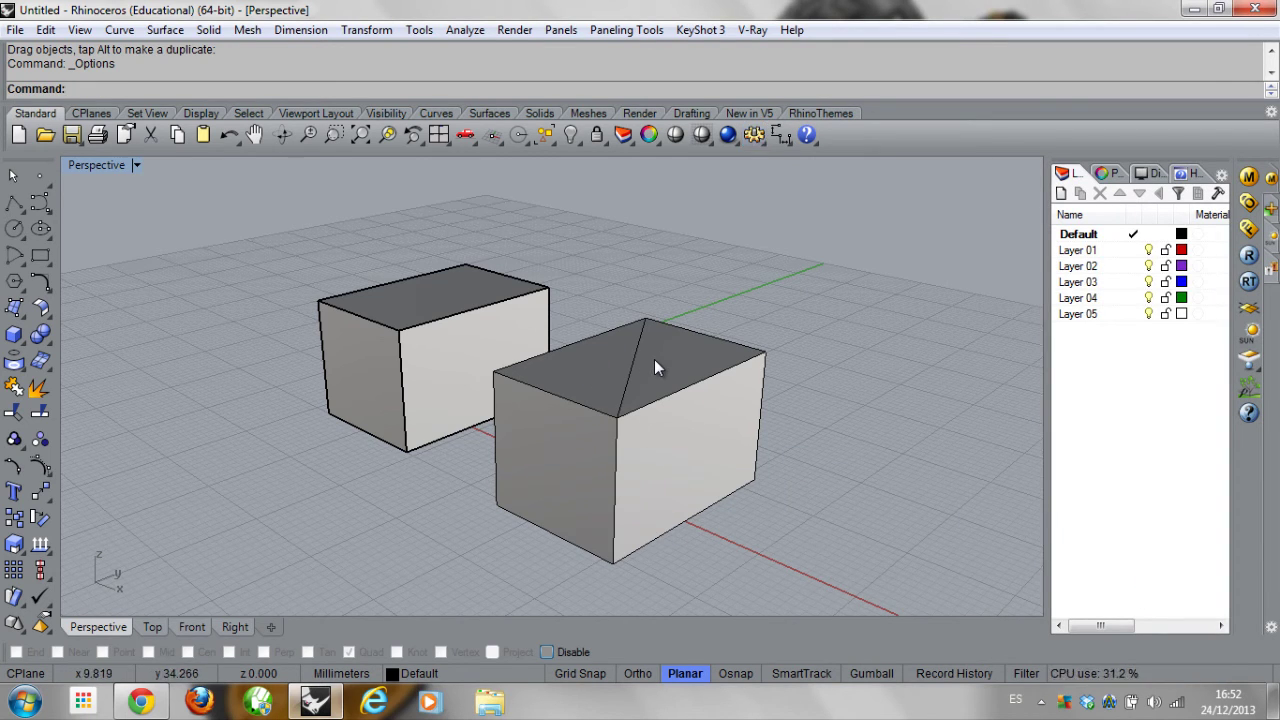
pyautogui.moveTo(646, 417); pyautogui.dragTo(548, 428, button='right')
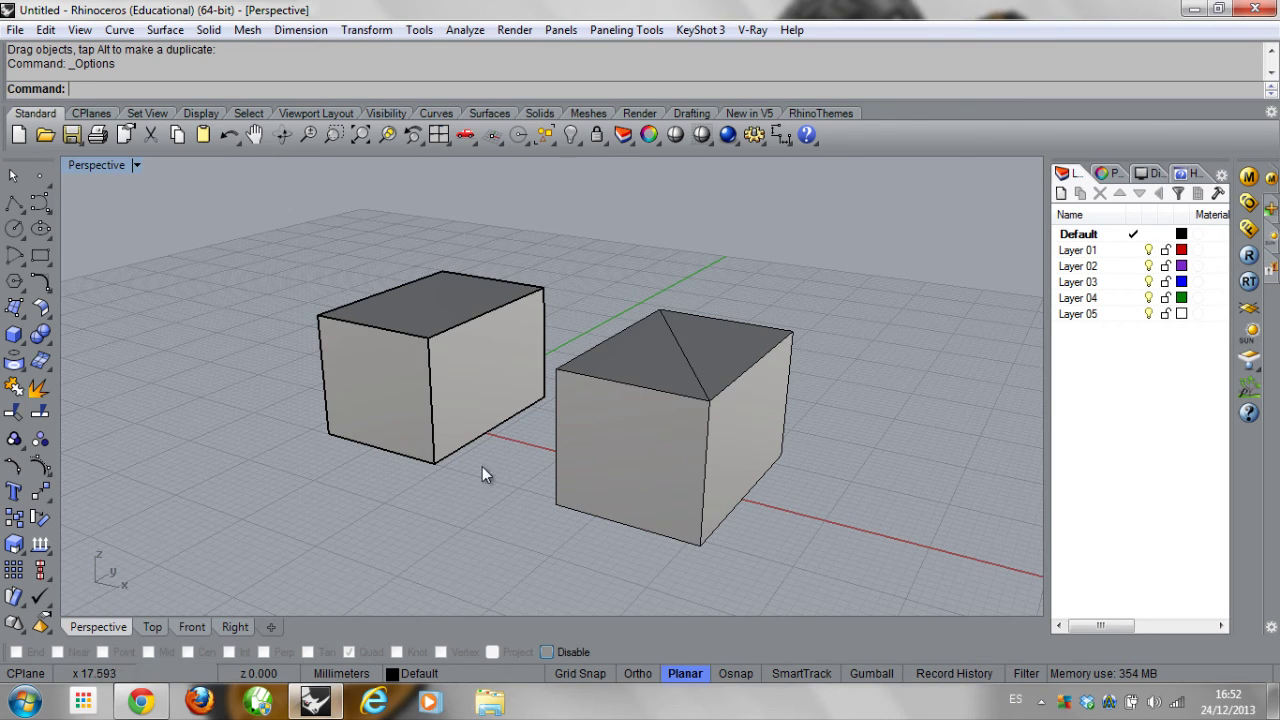
# Switch to Chrome and look through the blog's Coca-Cola bottle modelling tutorial page
pyautogui.click(147, 705)
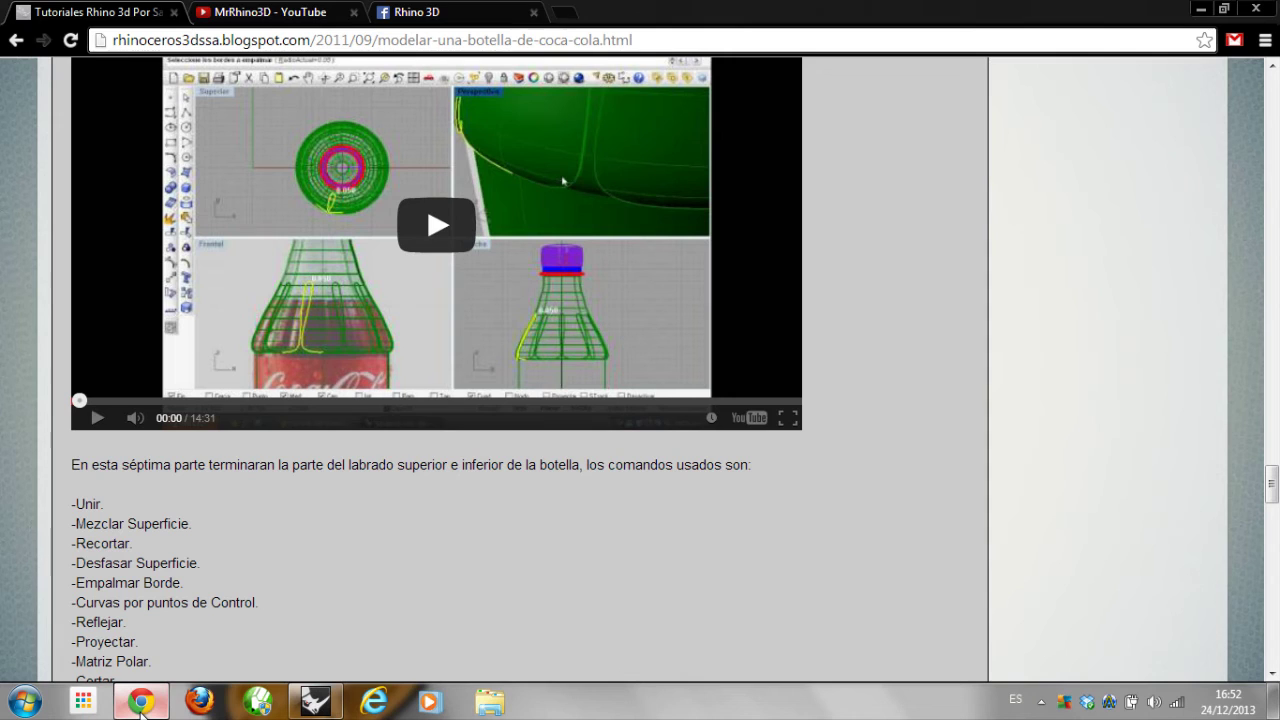
pyautogui.scroll(3, 880, 334)
pyautogui.scroll(10, 888, 340)
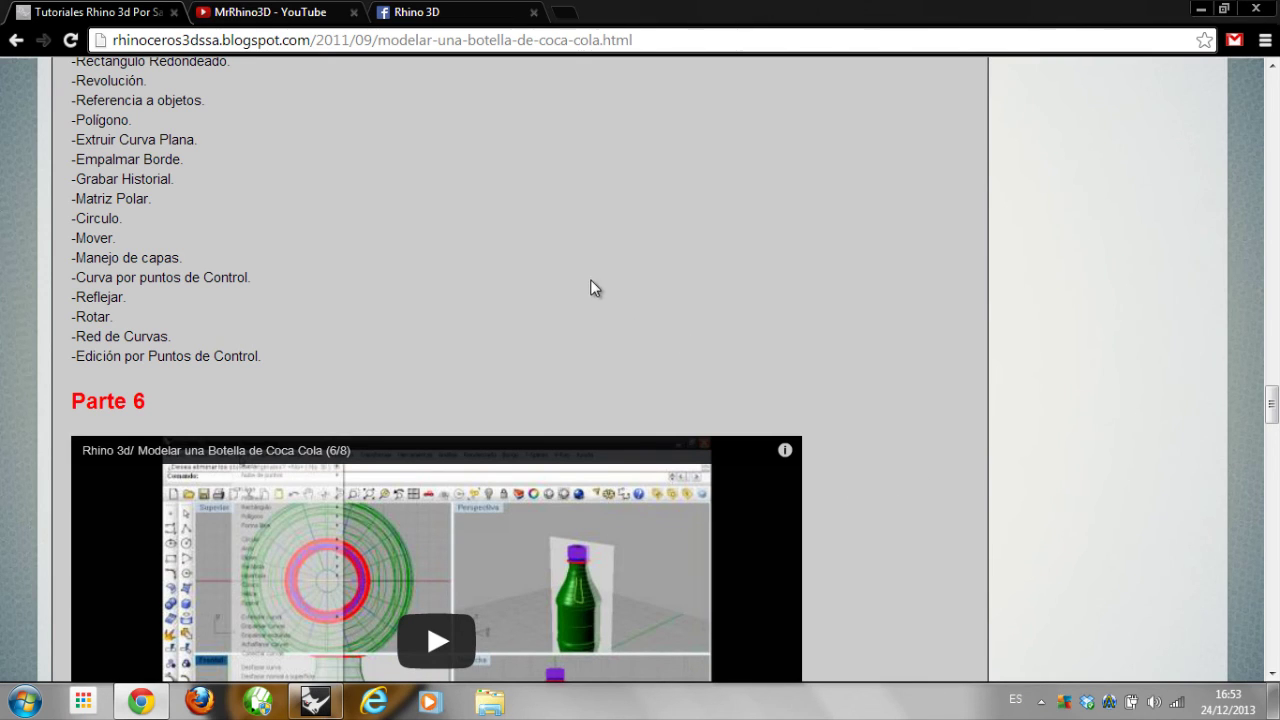
pyautogui.scroll(5, 590, 290)
pyautogui.scroll(4, 594, 340)
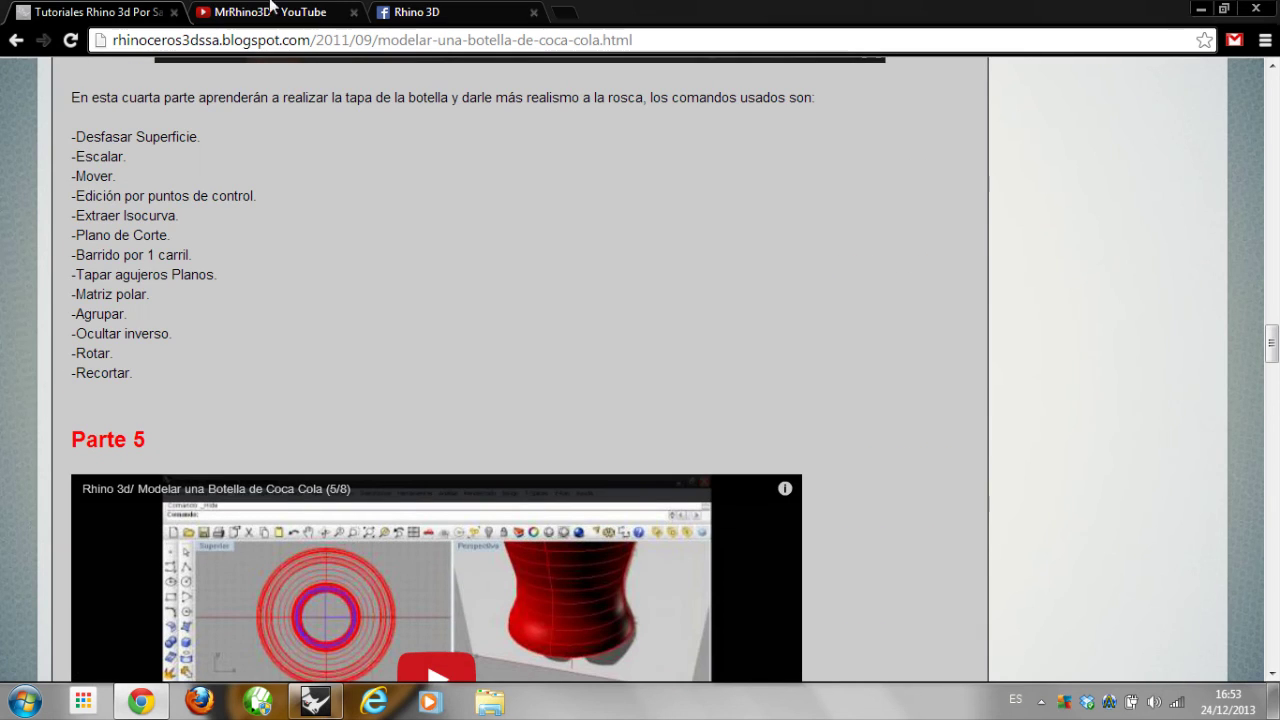
# View the MrRhino3D YouTube channel and look through the Rhino 3D Facebook group
pyautogui.hotkey('ctrl', 'Tab')
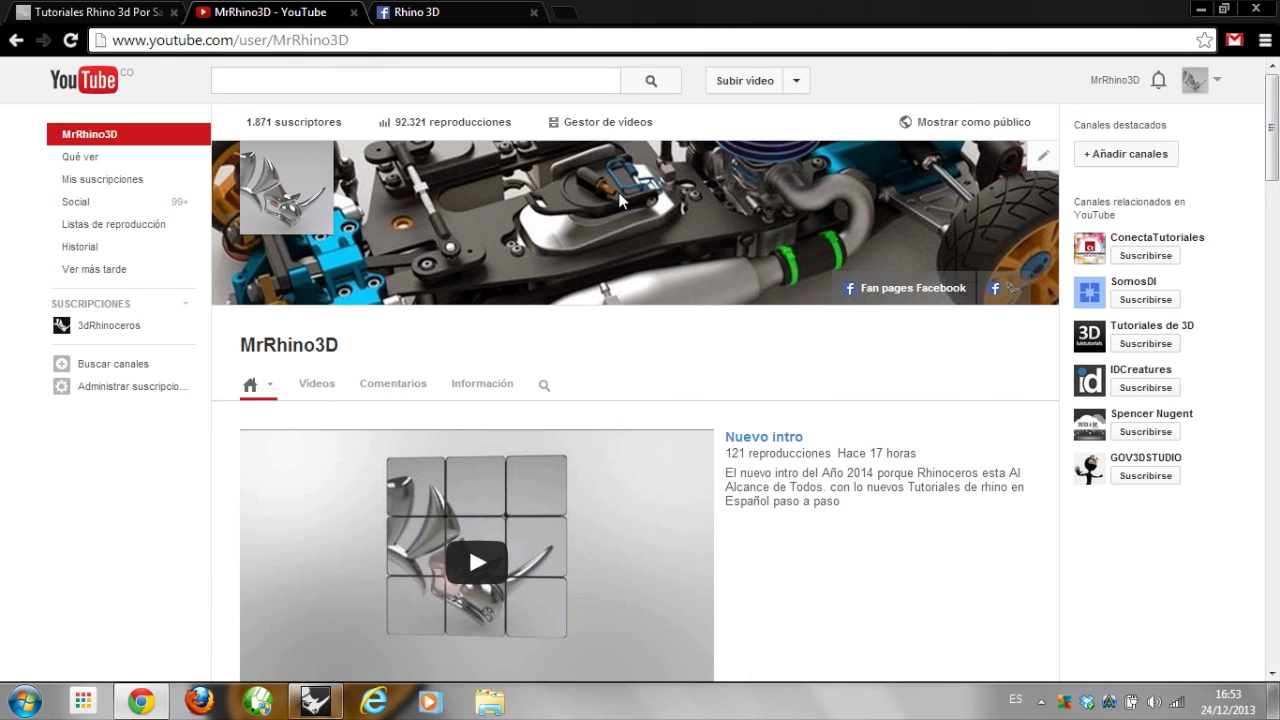
pyautogui.click(476, 11)
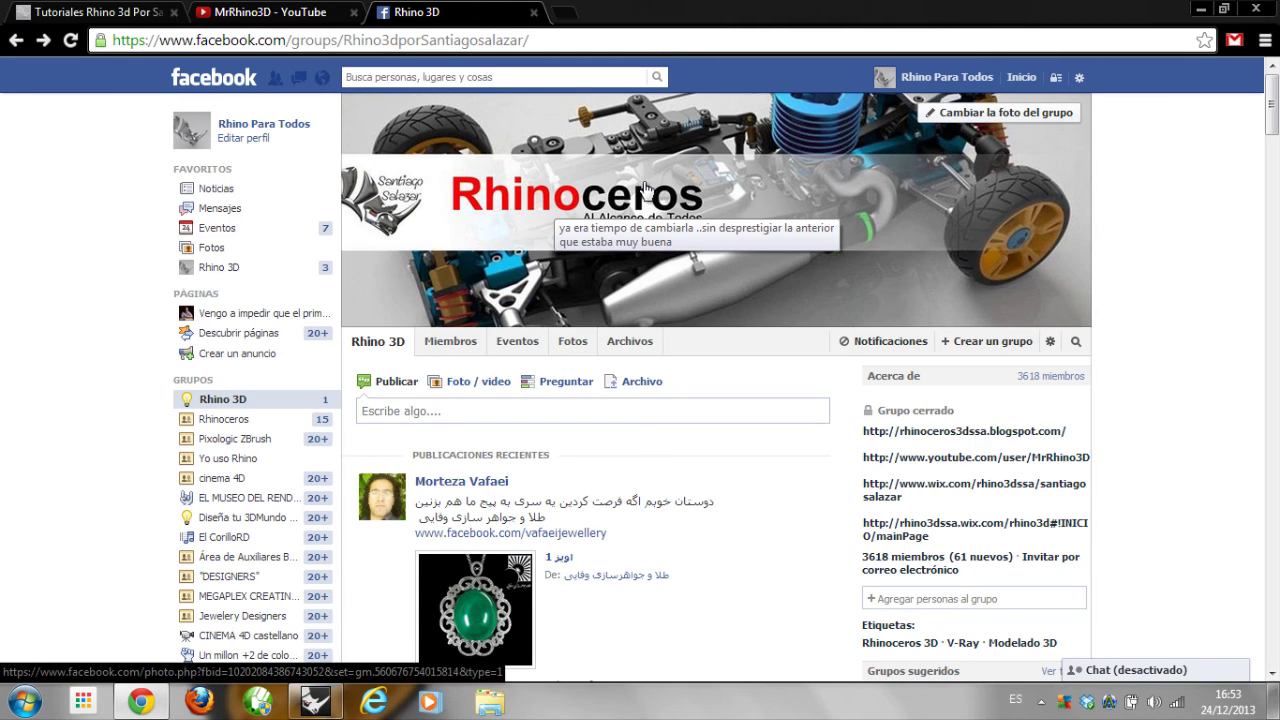
pyautogui.scroll(-3, 790, 494)
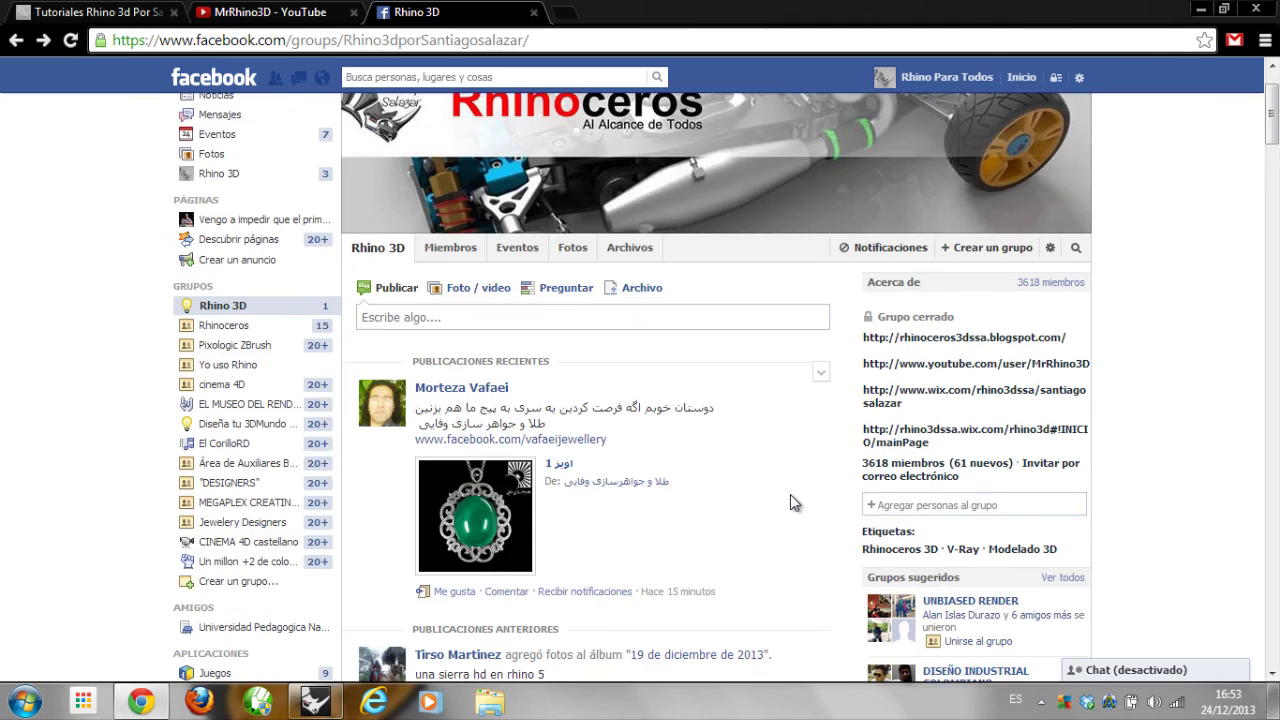
pyautogui.scroll(2, 818, 548)
pyautogui.scroll(1, 822, 560)
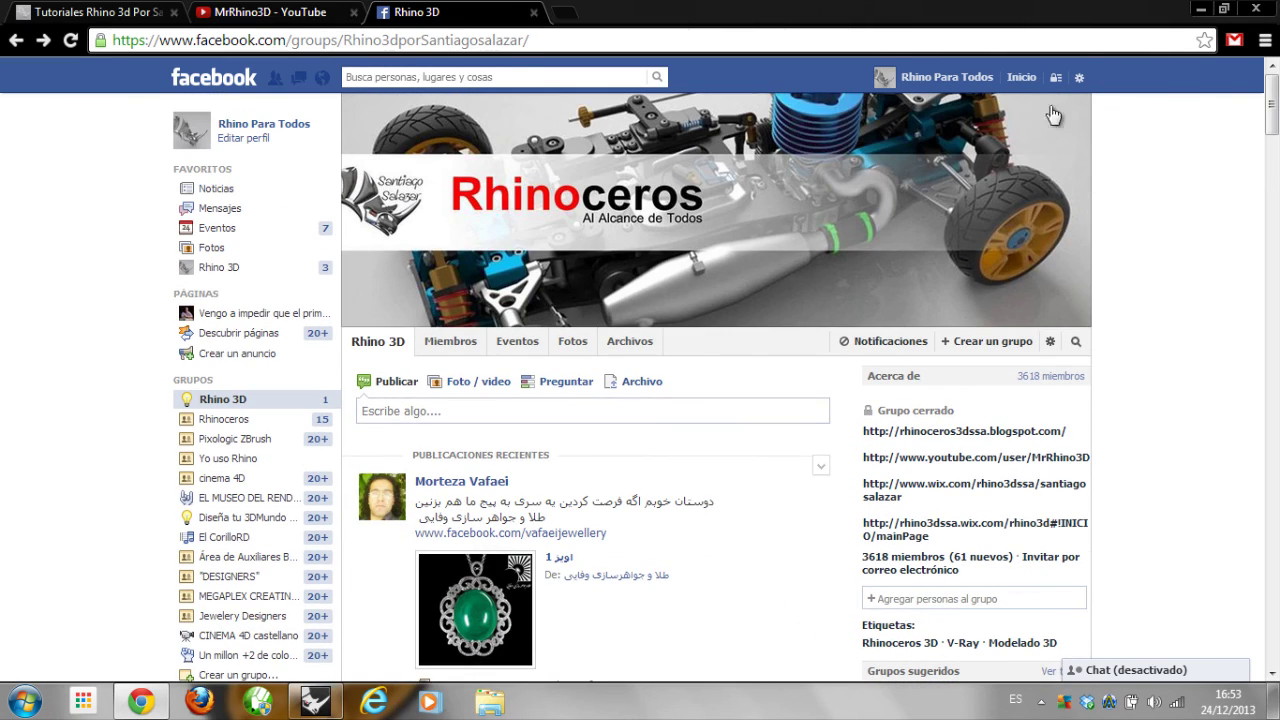
# Minimize the browser and Rhinoceros to show the desktop
pyautogui.click(1204, 10)
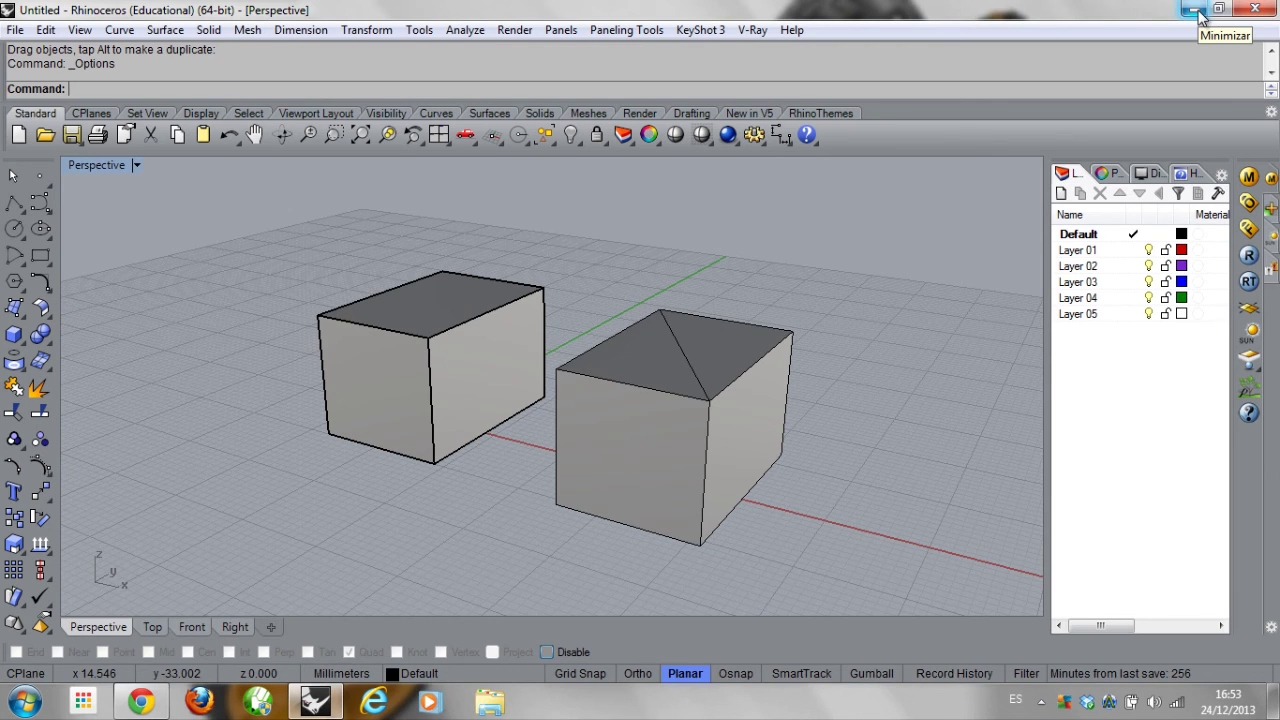
pyautogui.press('super+d')
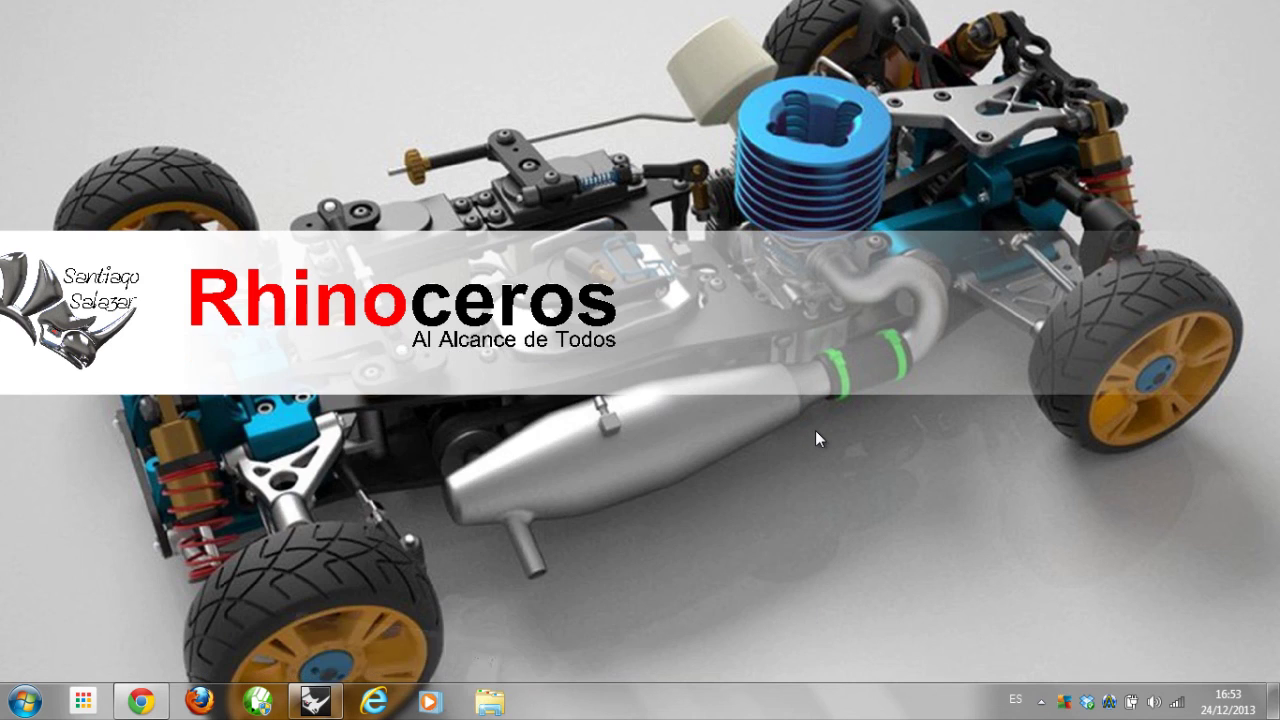